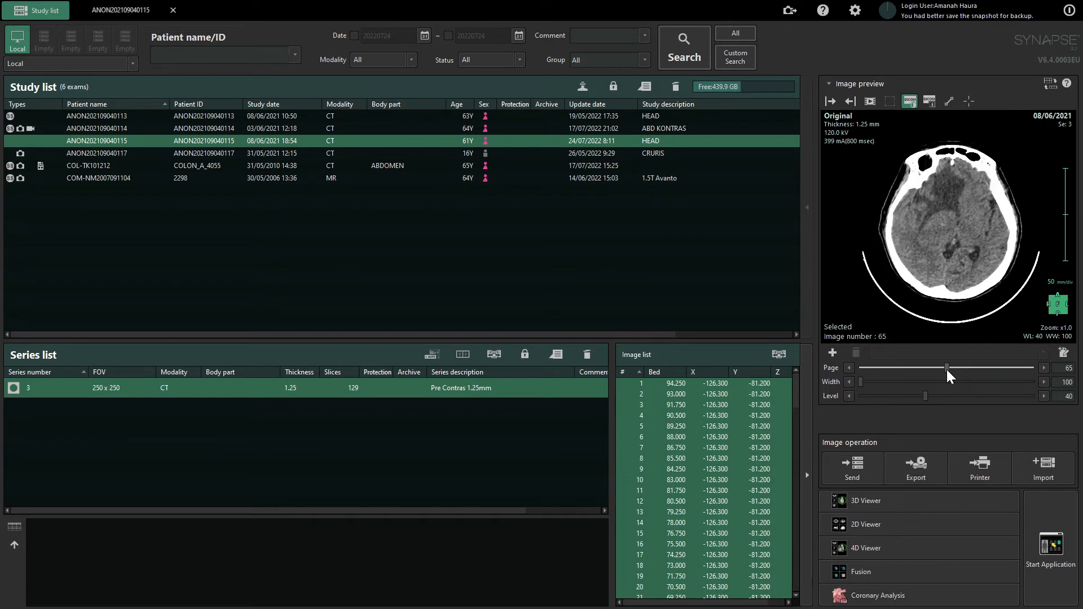
Step: Open the selected head CT series in the 3D Viewer, closing all other open applications without saving
left_click(871, 506)
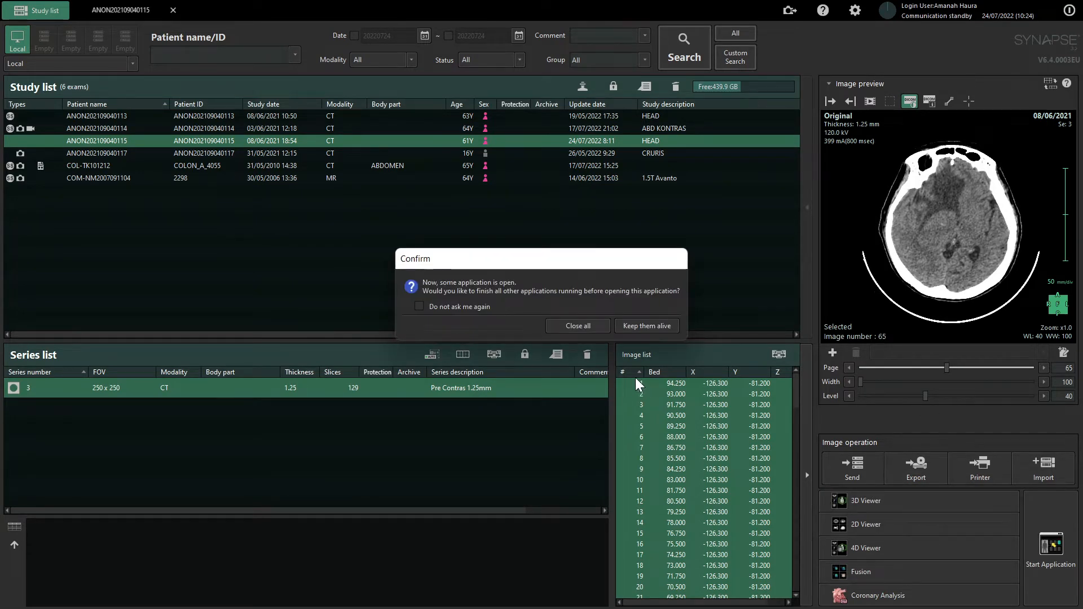
left_click(576, 321)
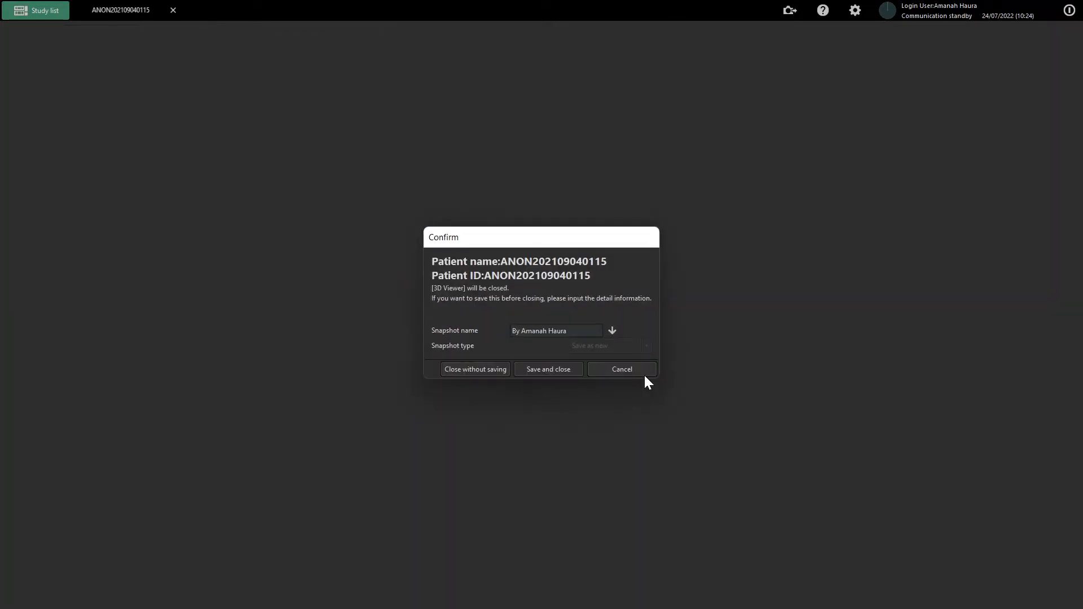
left_click(496, 371)
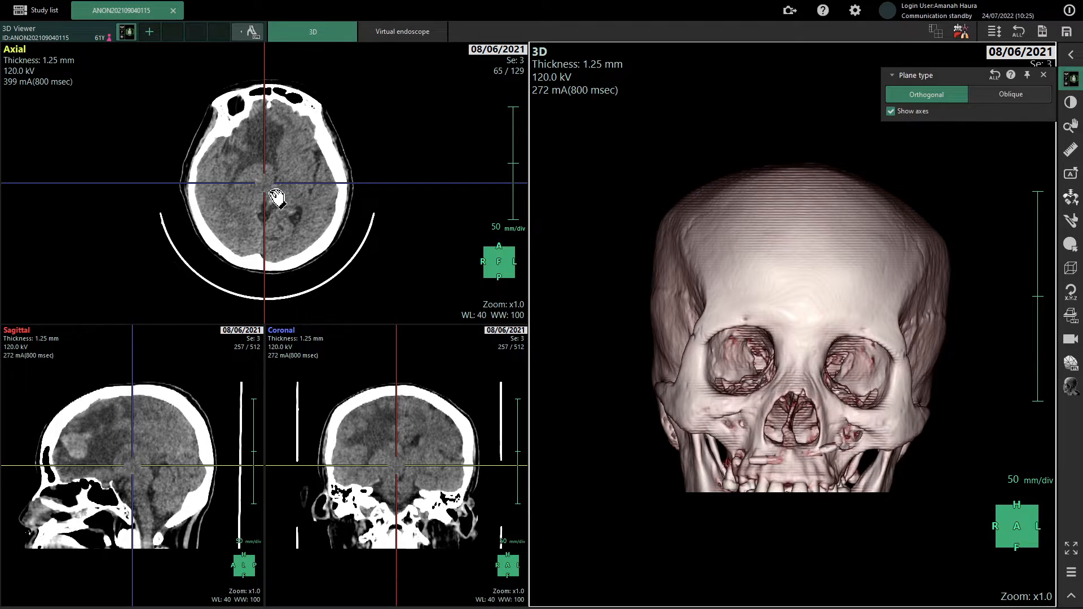
Step: Browse the axial slices of the head to examine the bright lesion in the frontal region
scroll(258, 184, "up", 19)
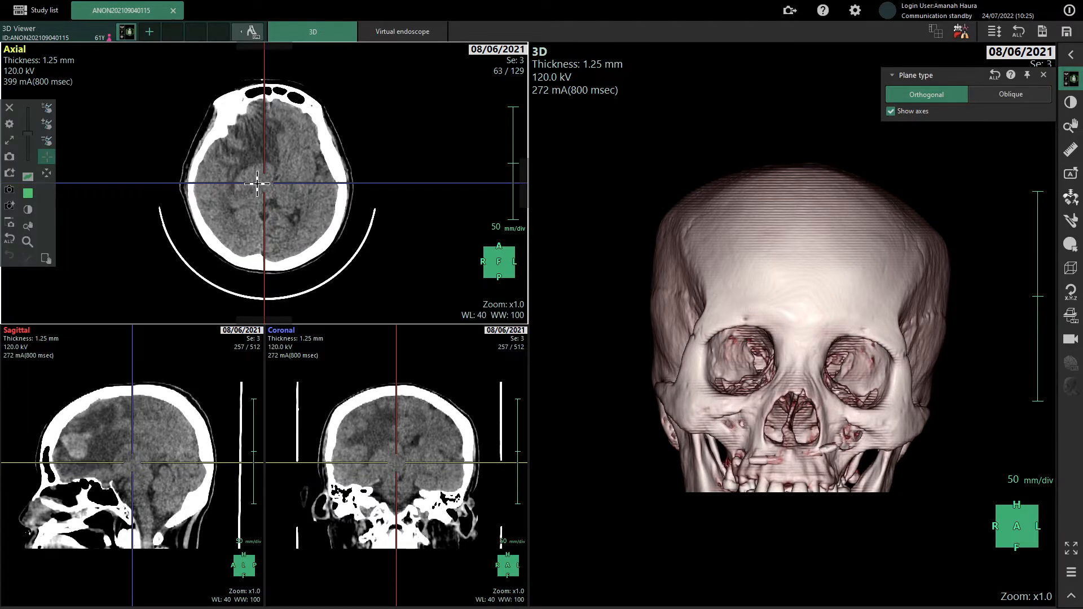
scroll(257, 186, "up", 15)
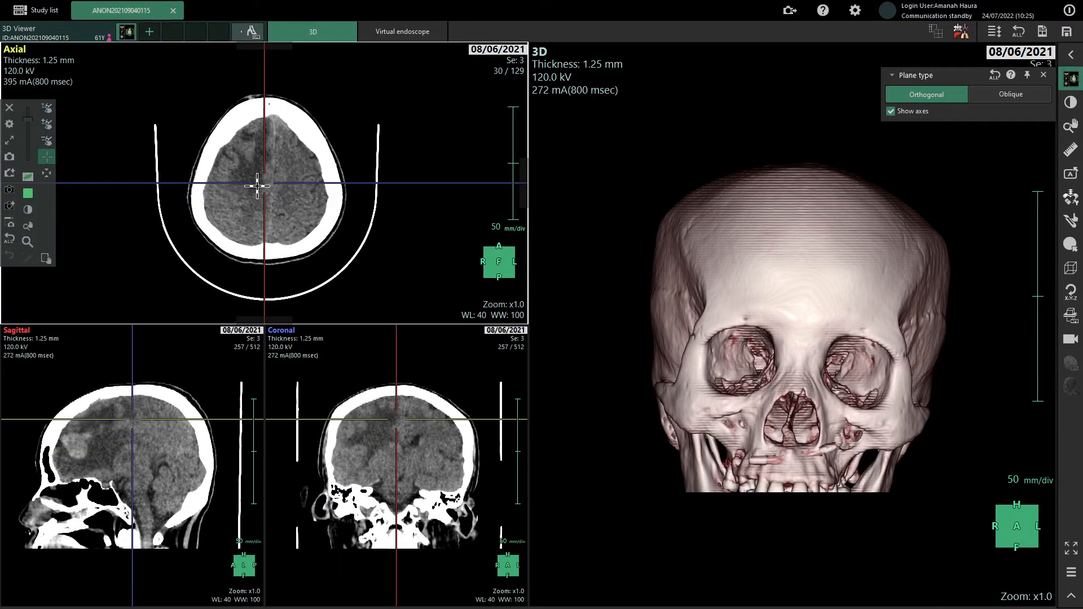
scroll(259, 188, "down", 17)
scroll(259, 190, "down", 1)
scroll(261, 189, "up", 3)
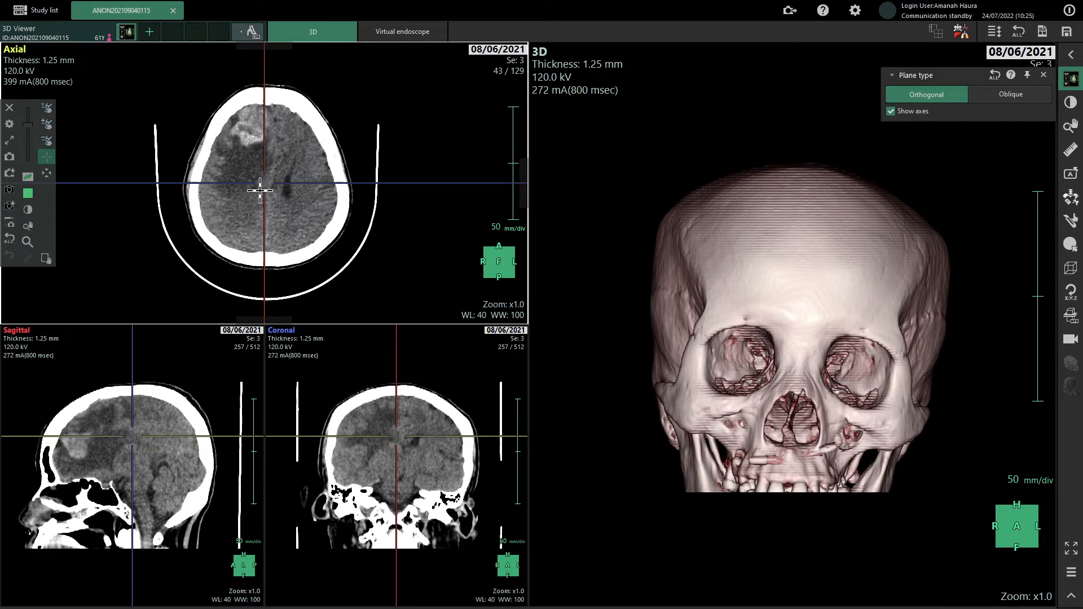
scroll(265, 197, "down", 3)
scroll(265, 200, "up", 2)
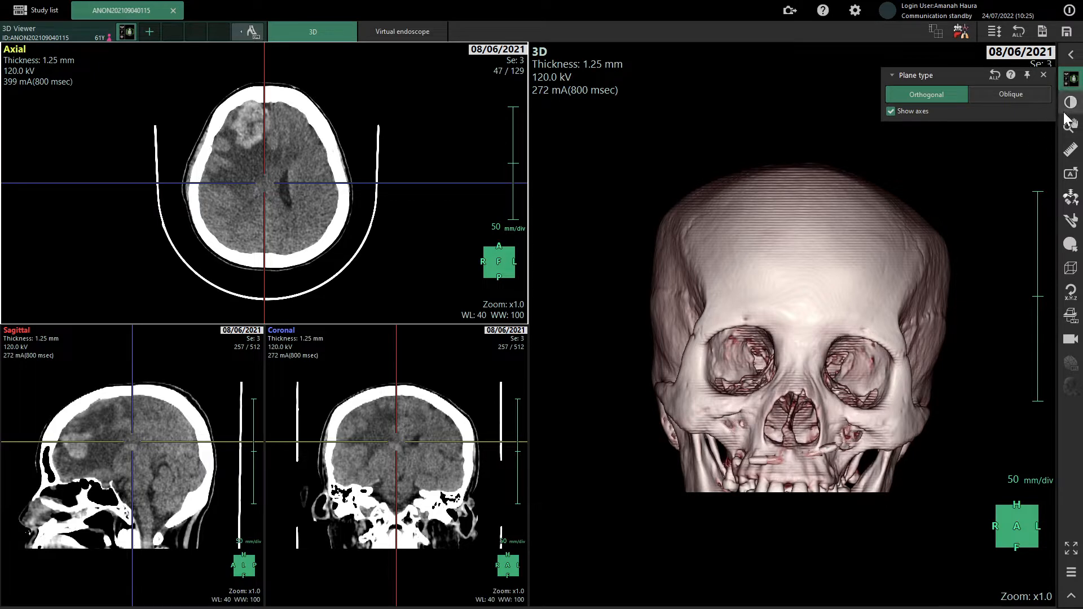
Step: Expand the mask management panel and show the color template and WL setting frame
left_click(1070, 54)
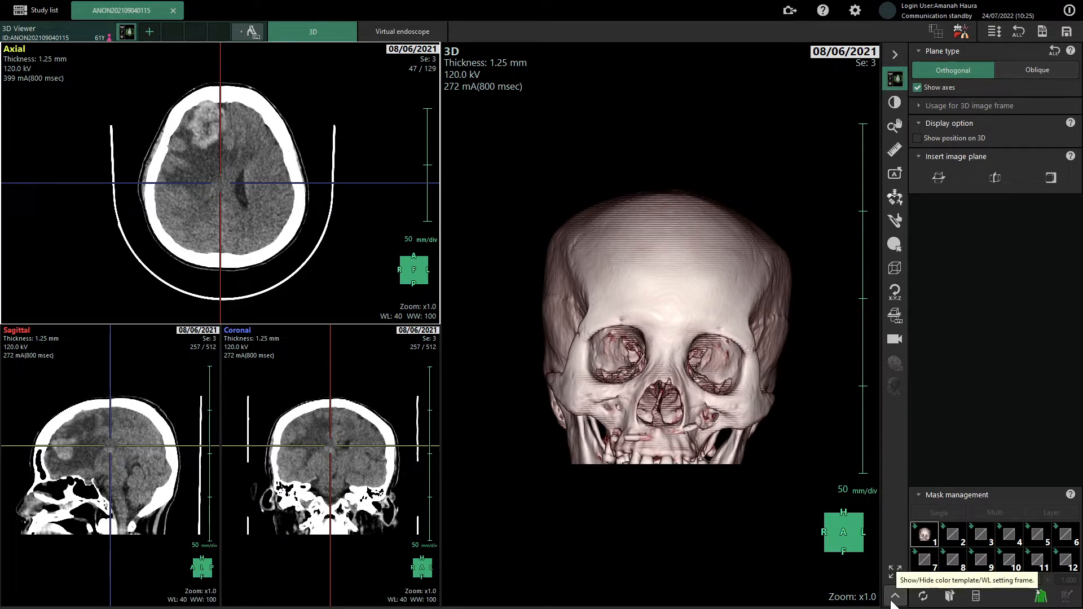
left_click(894, 596)
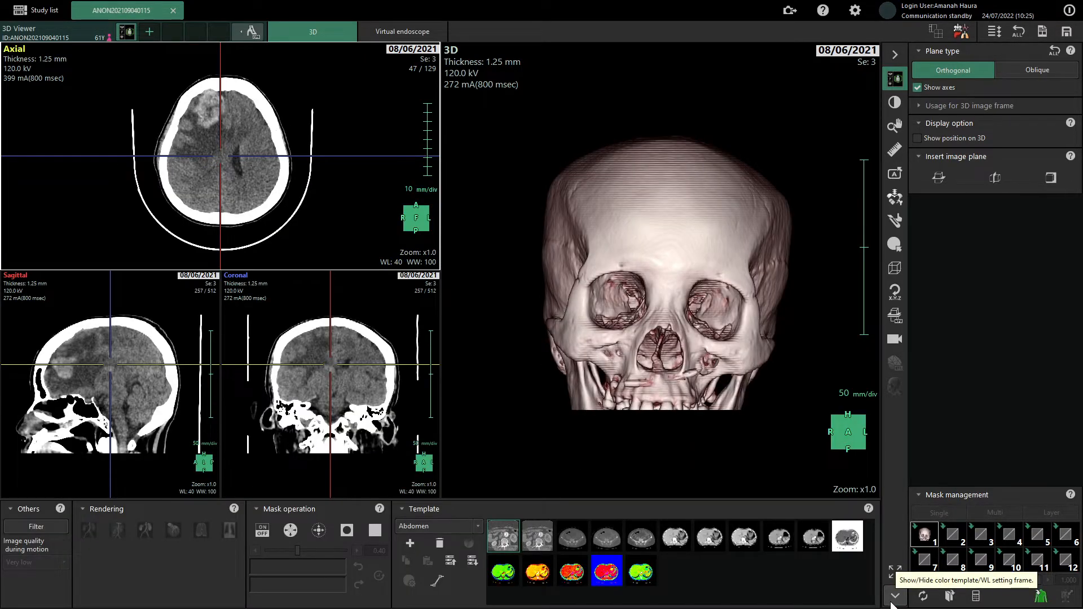
mouse_move(919, 537)
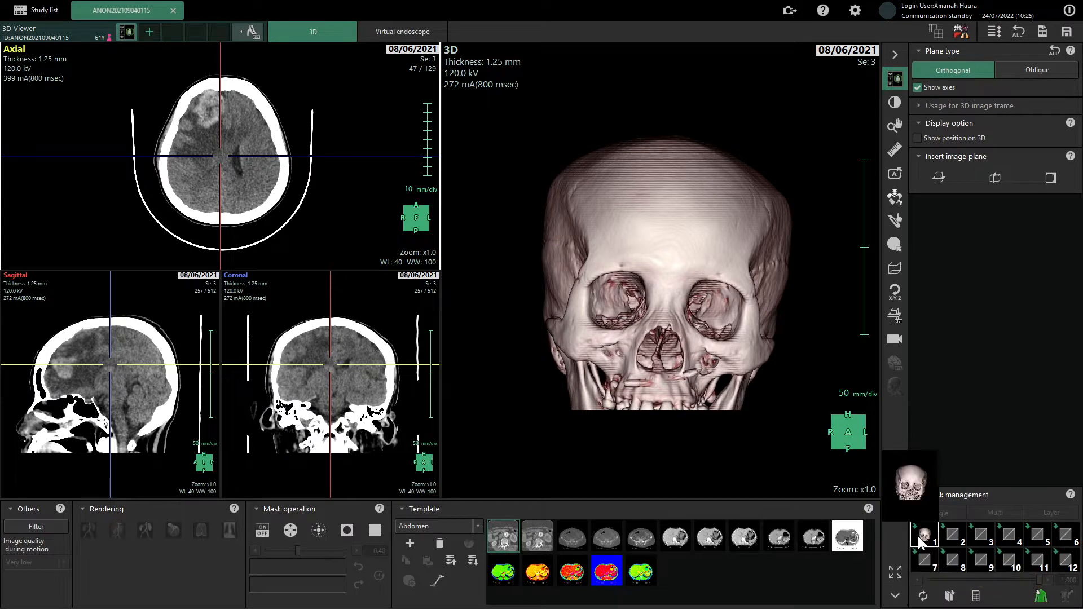
Step: Fill mask slots 2, 3 and 4 with copies of the 3D skull mask
left_click(952, 536)
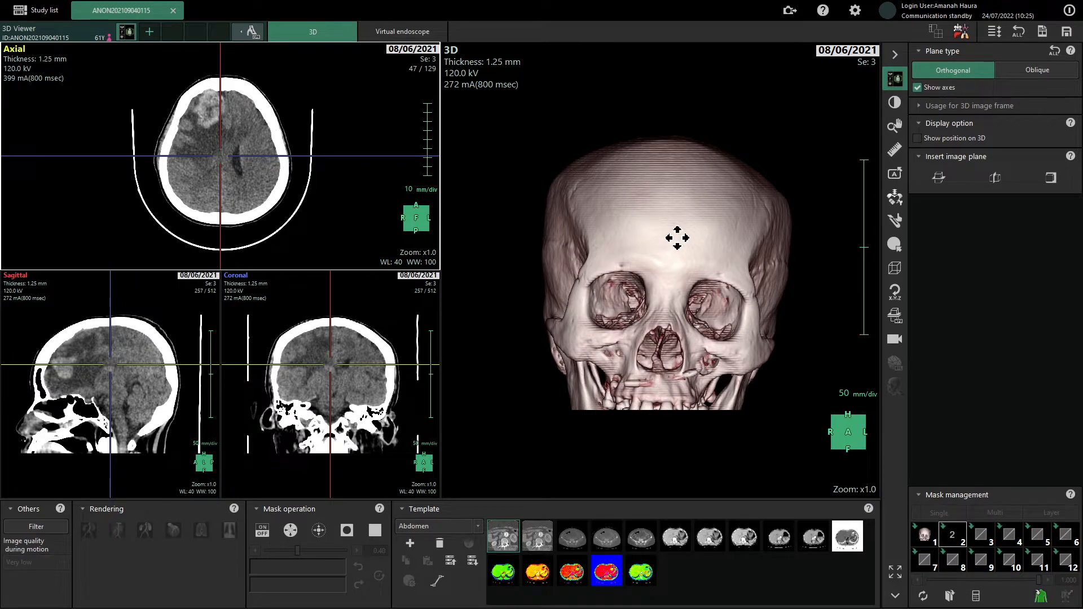
left_click(675, 233)
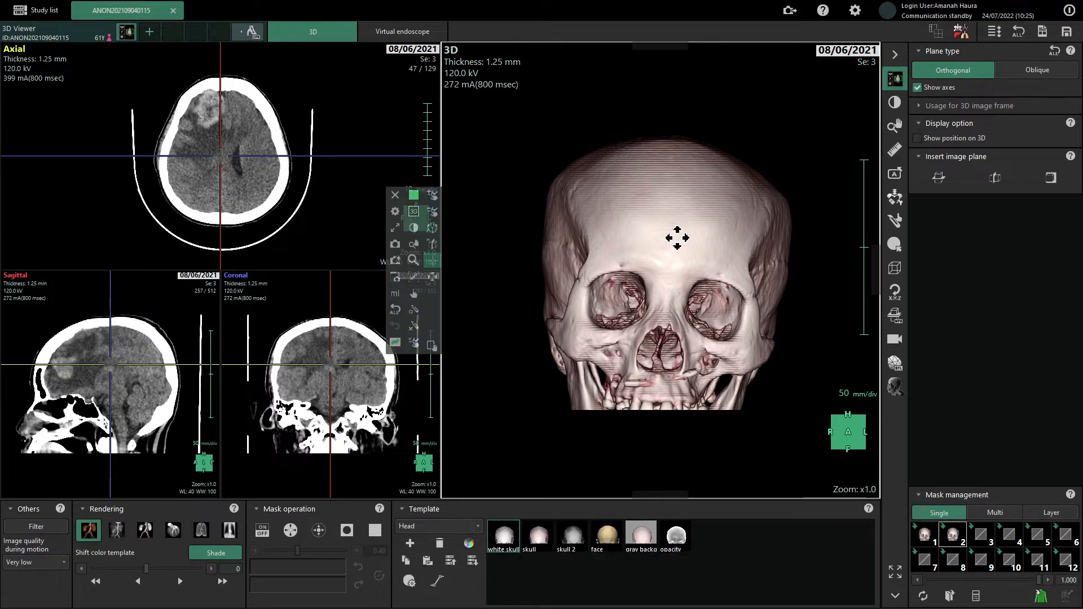
left_click(983, 539)
left_click(930, 540)
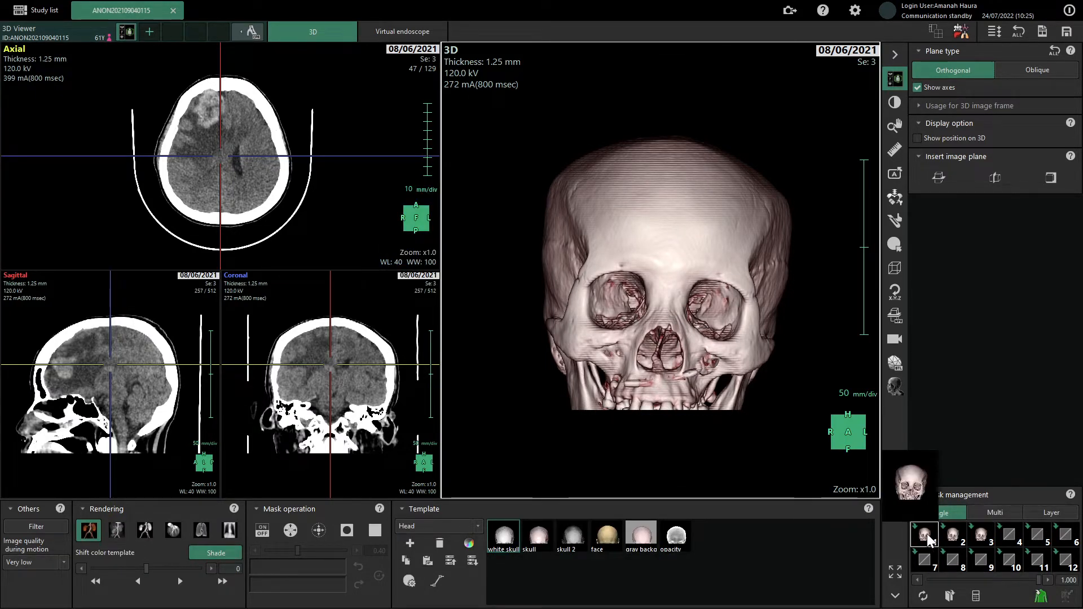
left_click(956, 544)
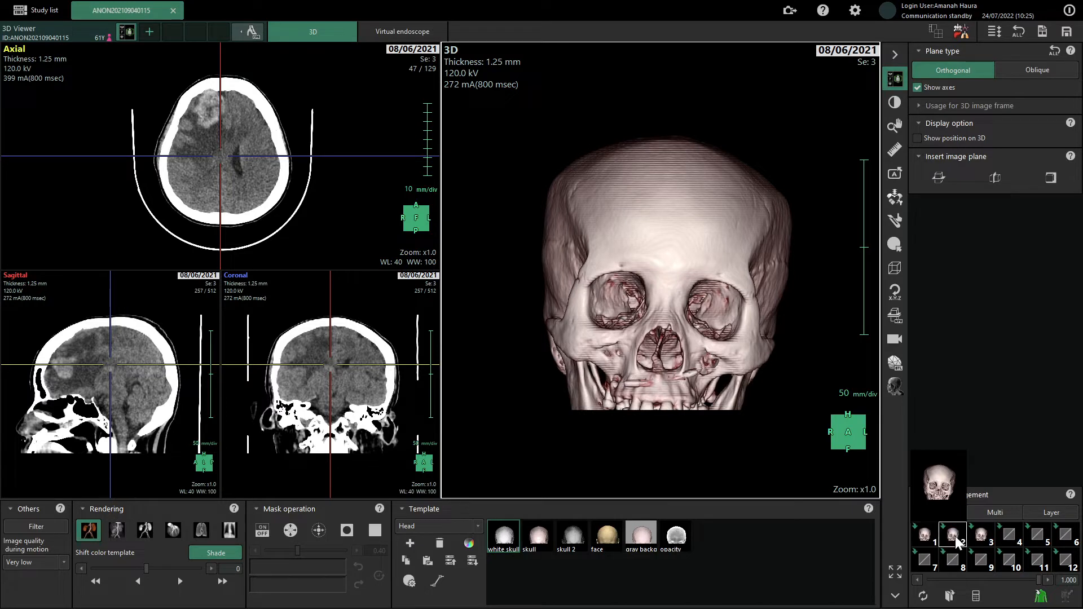
left_click(1013, 542)
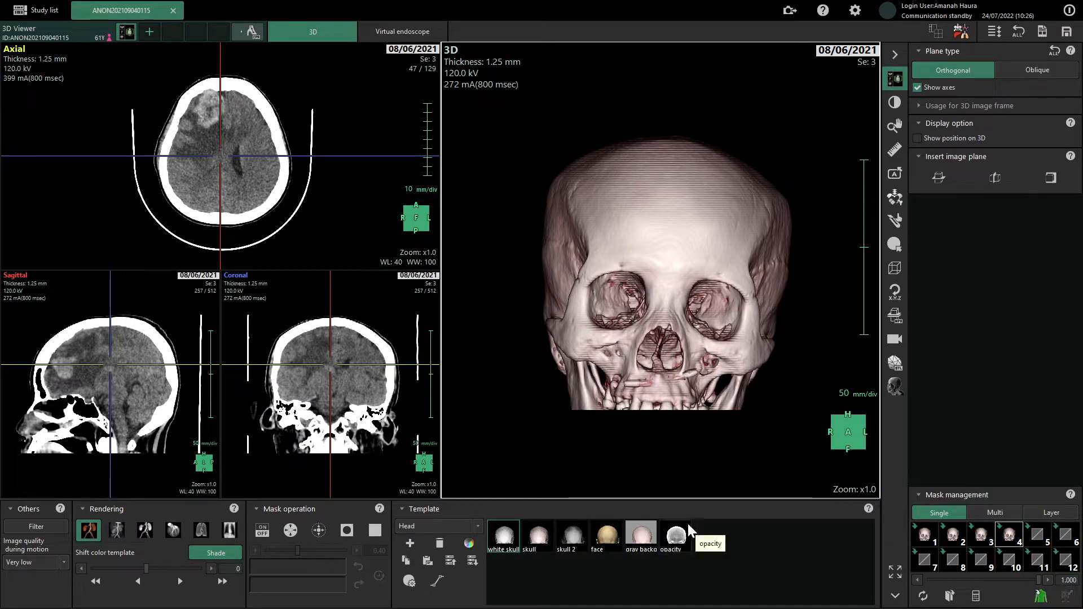
Step: Apply the opacity Head template to mask 2 and the face template to mask 3
left_click(926, 540)
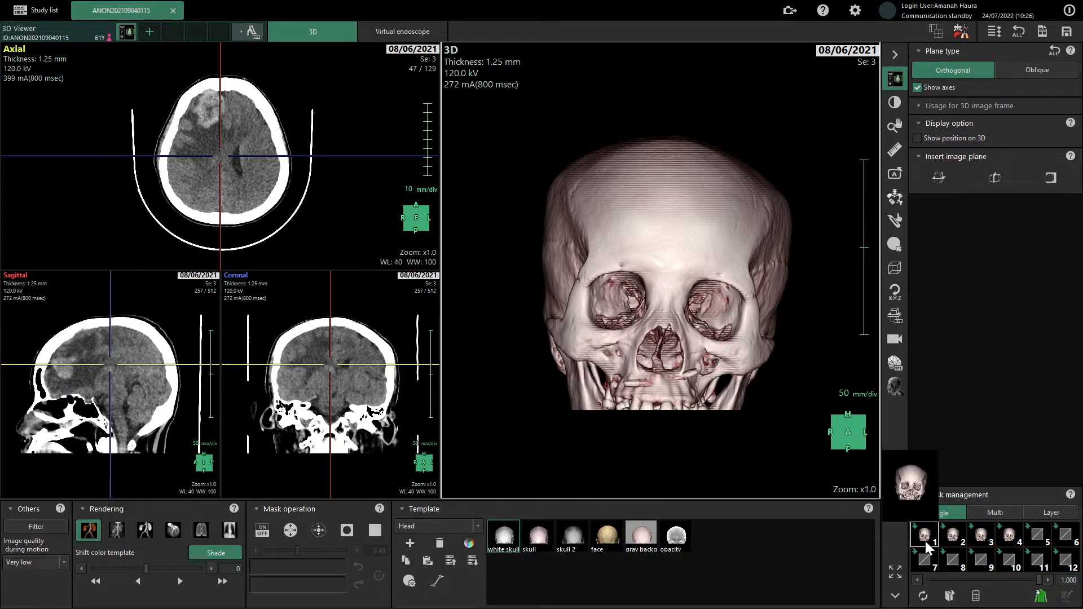
left_click(956, 541)
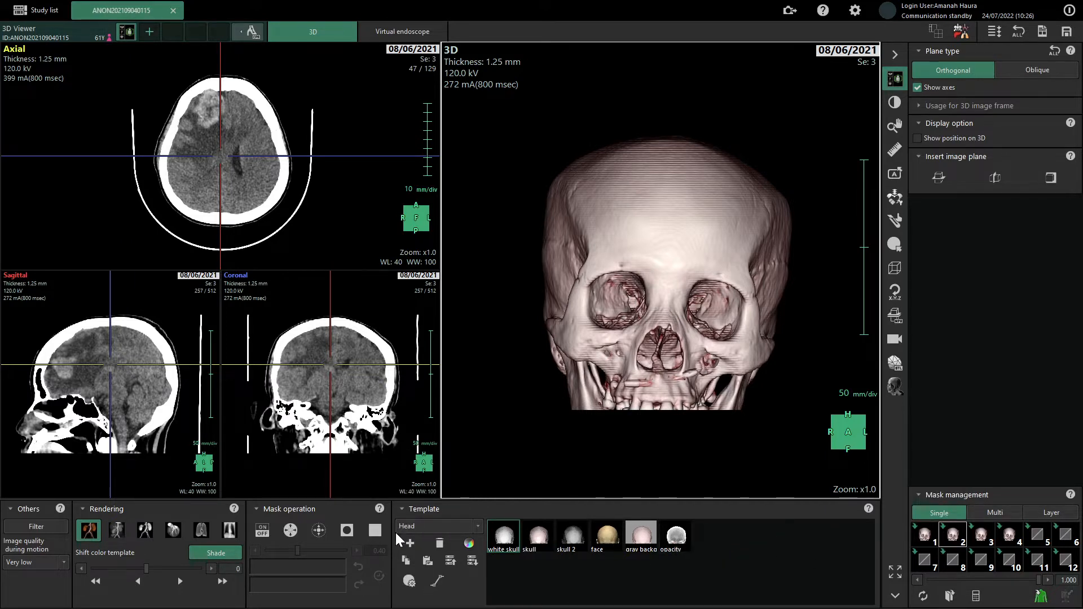
left_click(480, 526)
left_click(481, 526)
left_click(675, 537)
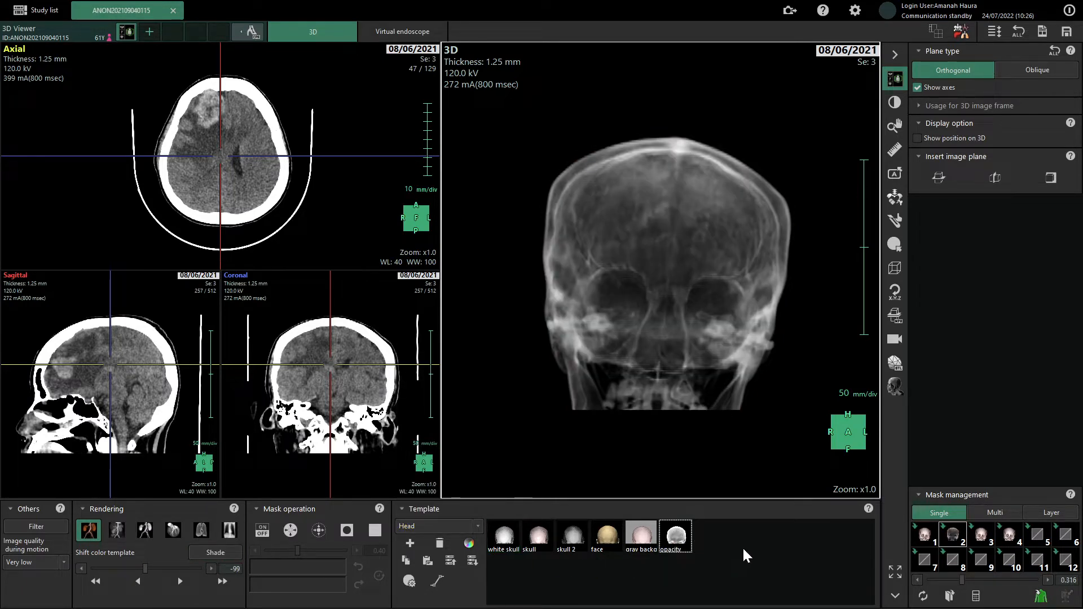
left_click(983, 540)
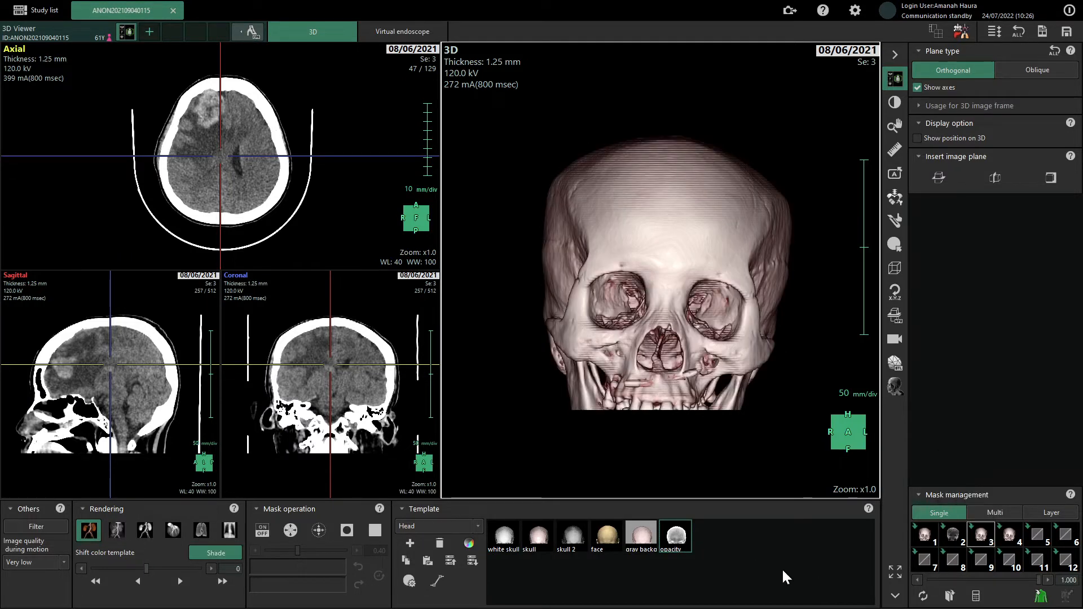
left_click(607, 535)
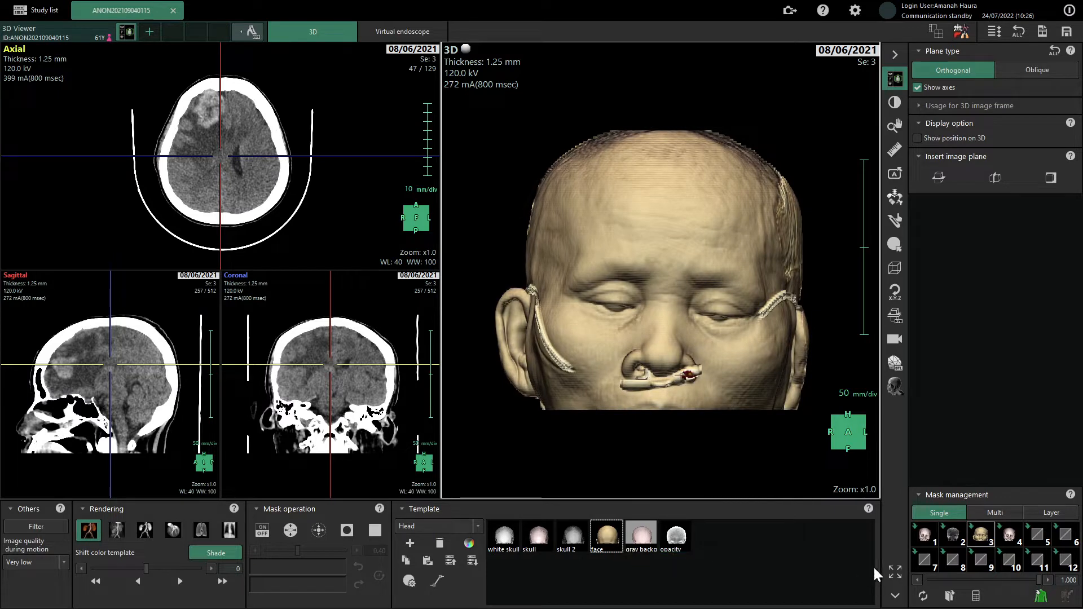
Step: In mask 4, run a new tumor extraction with a line across the frontal lesion on axial slice 47, clearing the current mask
left_click(1010, 540)
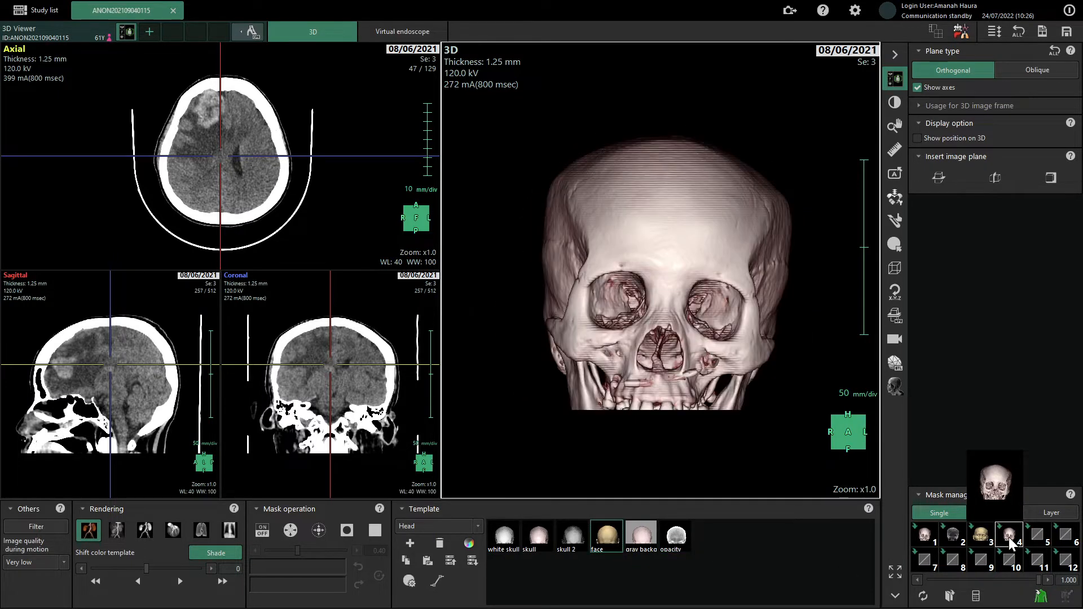
left_click(895, 199)
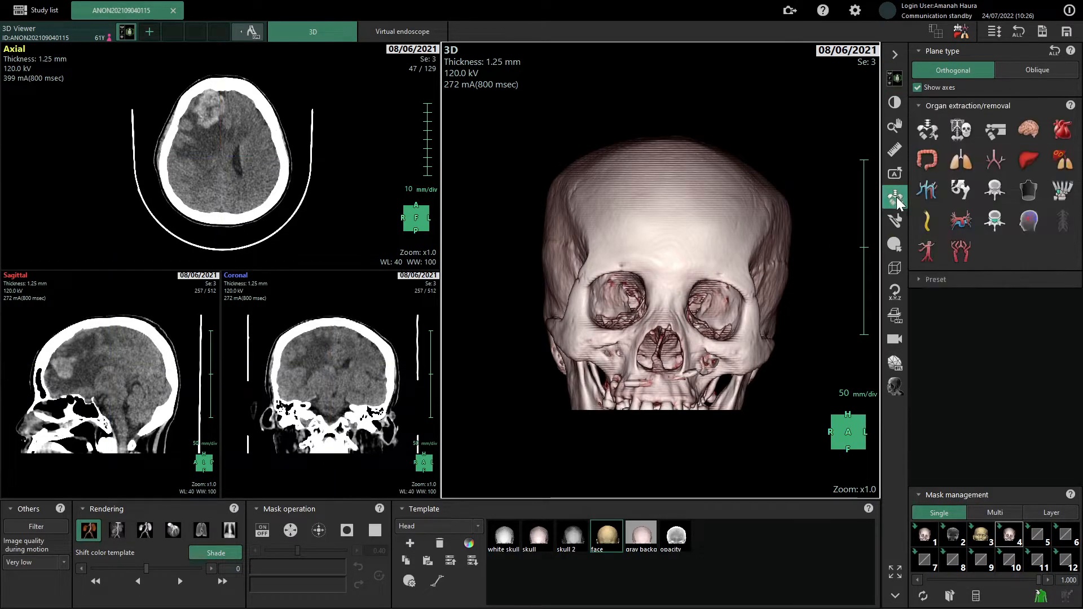
left_click(1060, 161)
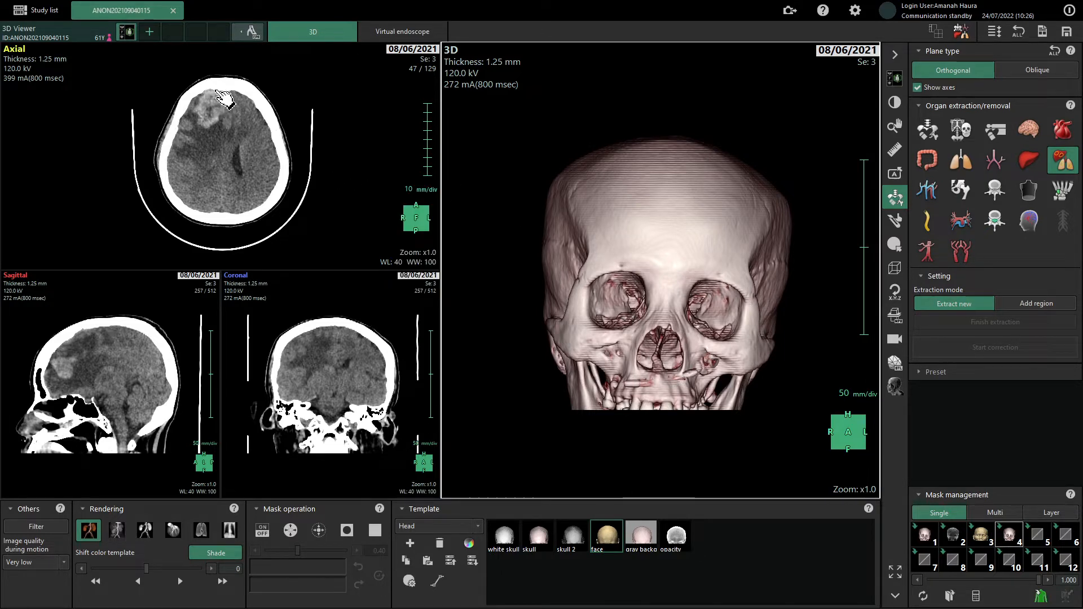
left_click(219, 83)
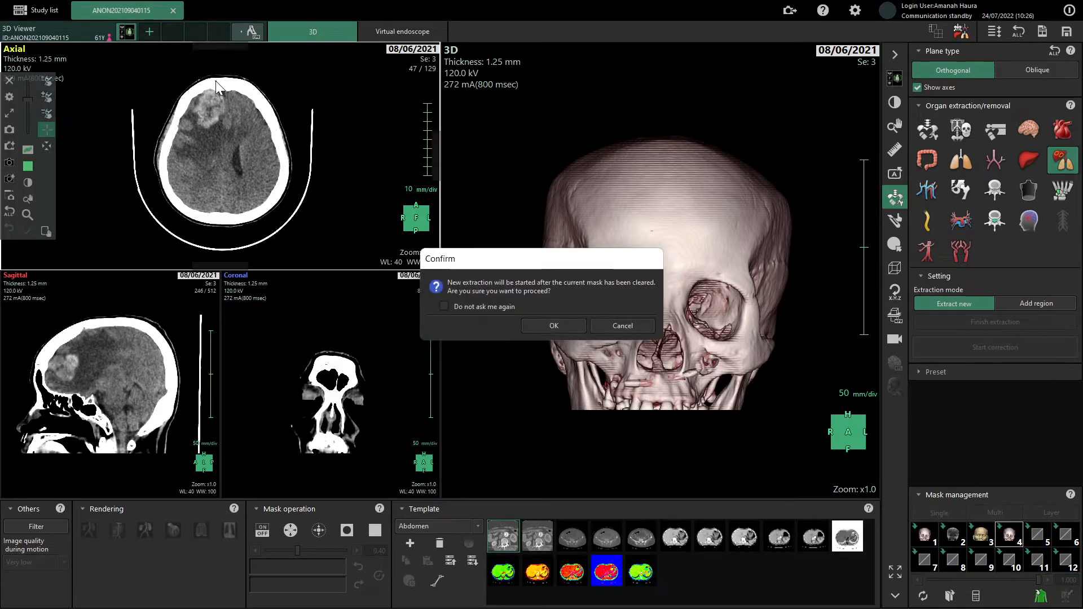
left_click(596, 324)
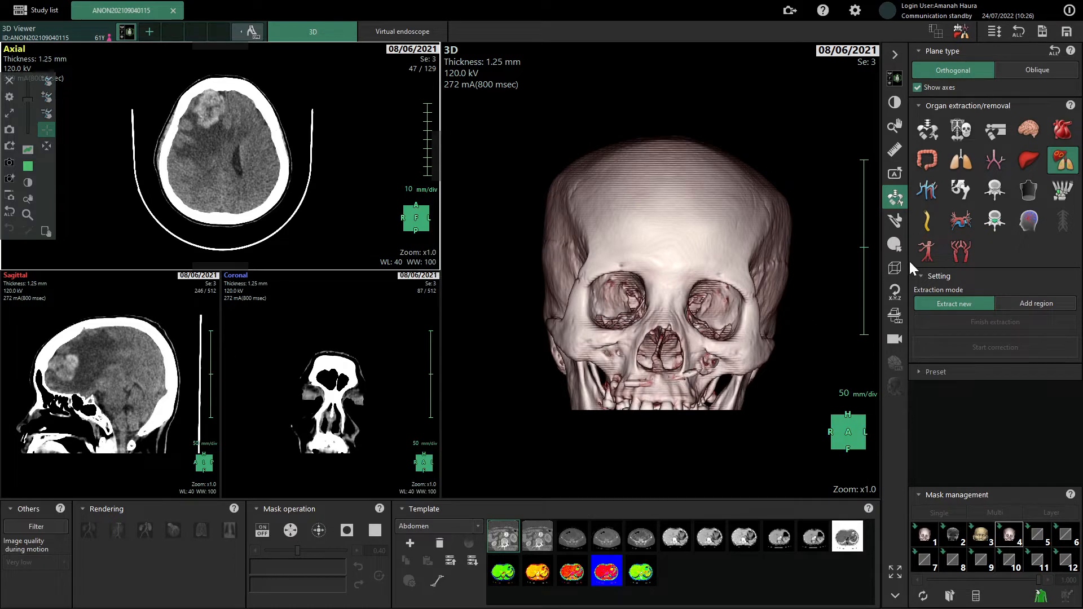
left_click_drag(213, 80, 204, 125)
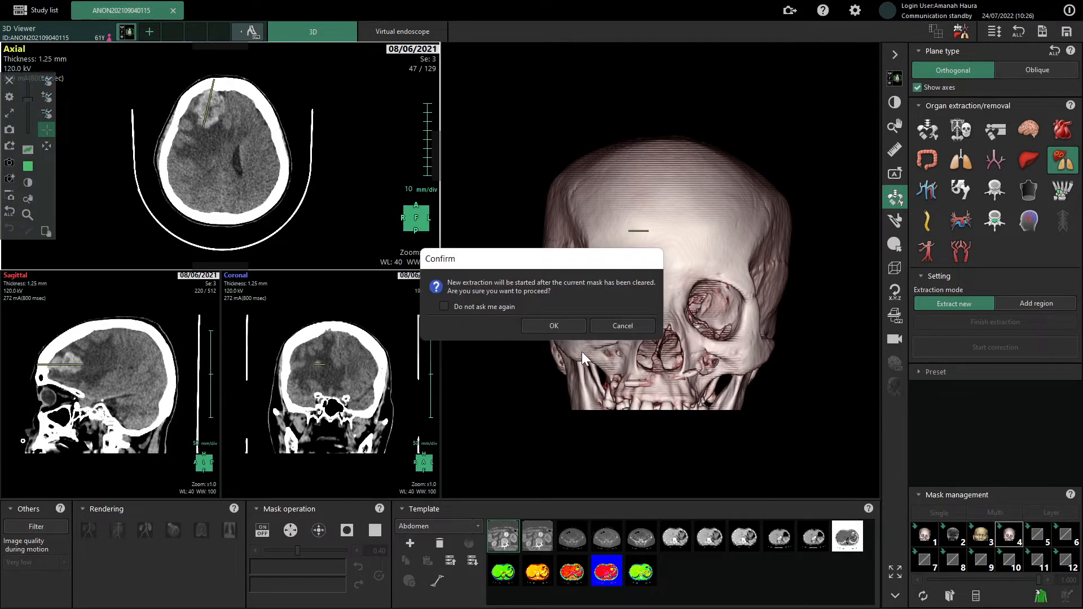
left_click(557, 323)
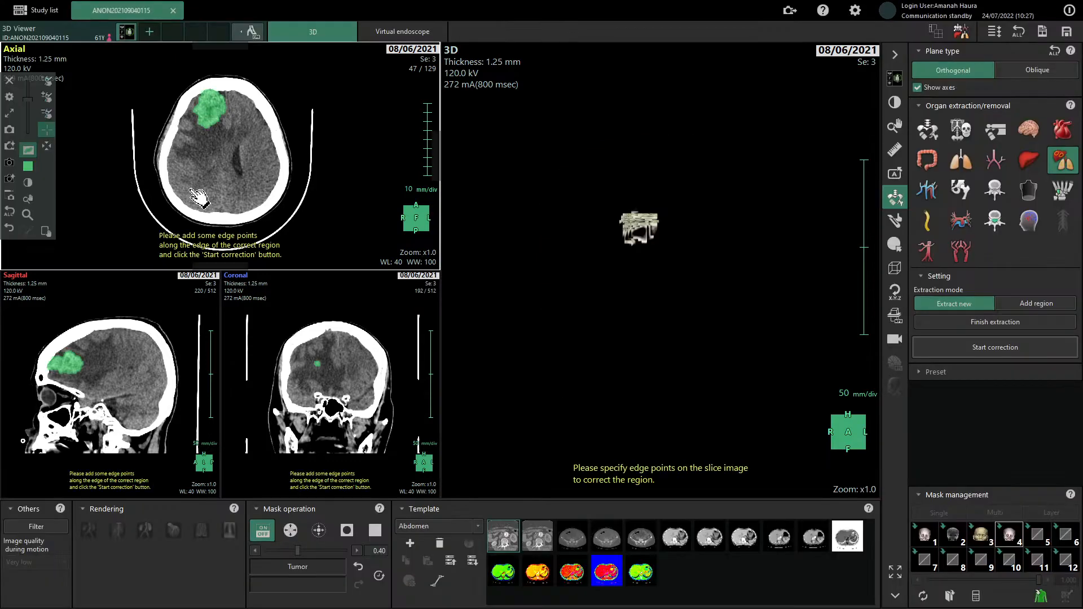
Step: Delete the excess extracted region in front of the lesion near the frontal bone on axial slice 54 and review the slices above
scroll(211, 133, "up", 5)
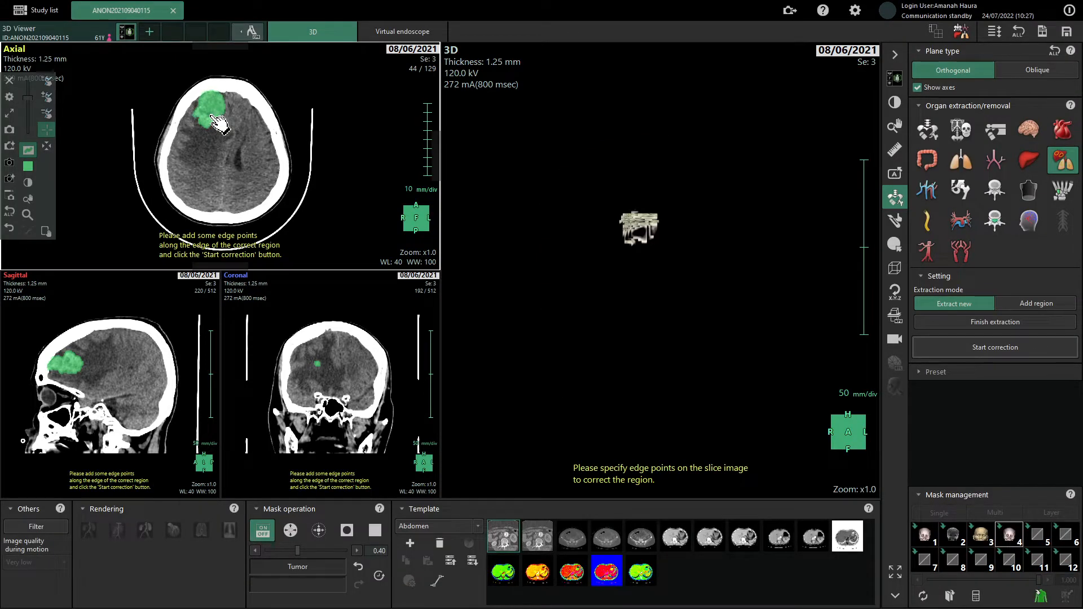
scroll(217, 122, "down", 6)
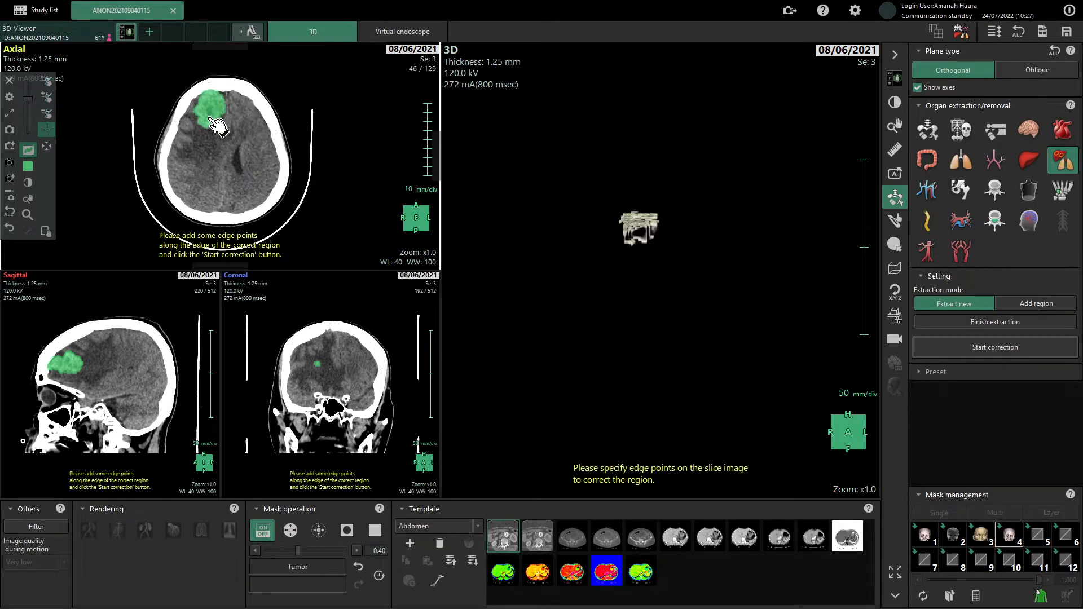
scroll(217, 125, "down", 5)
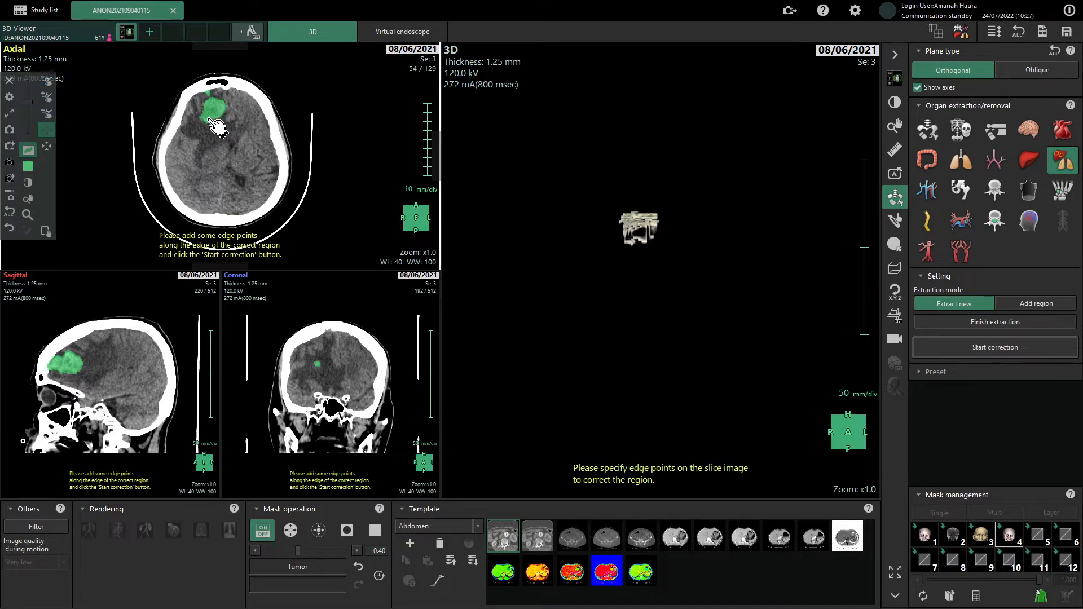
scroll(216, 128, "down", 1)
left_click(49, 113)
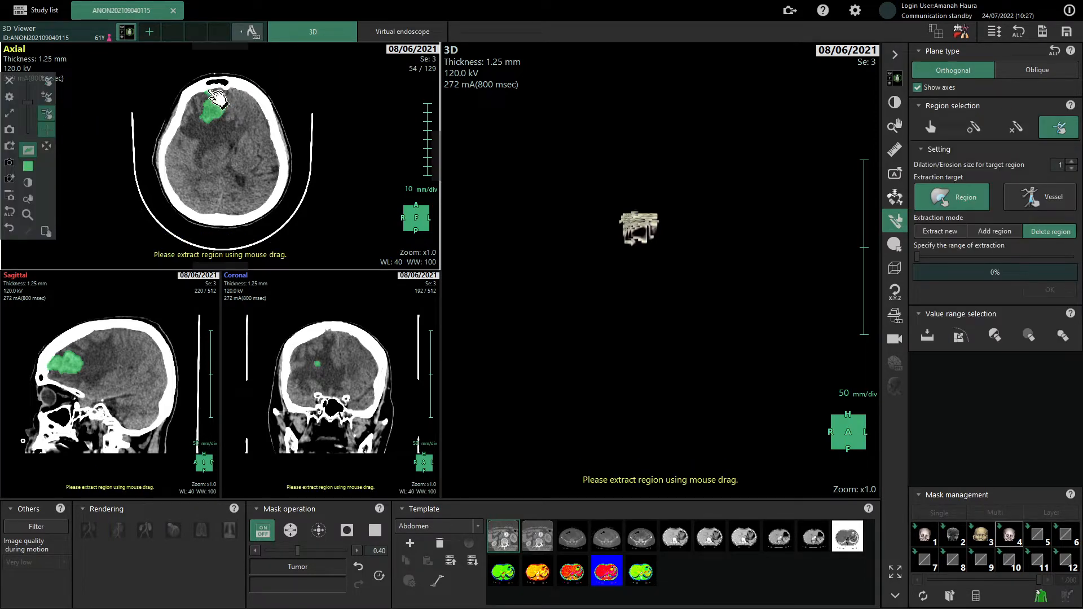
left_click(208, 93)
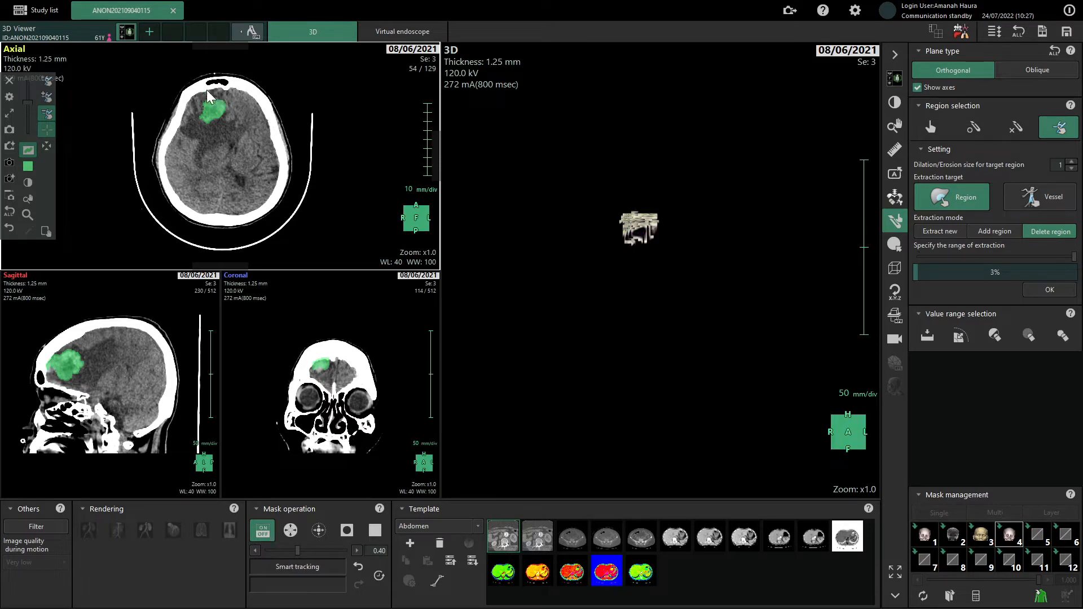
left_click(211, 92)
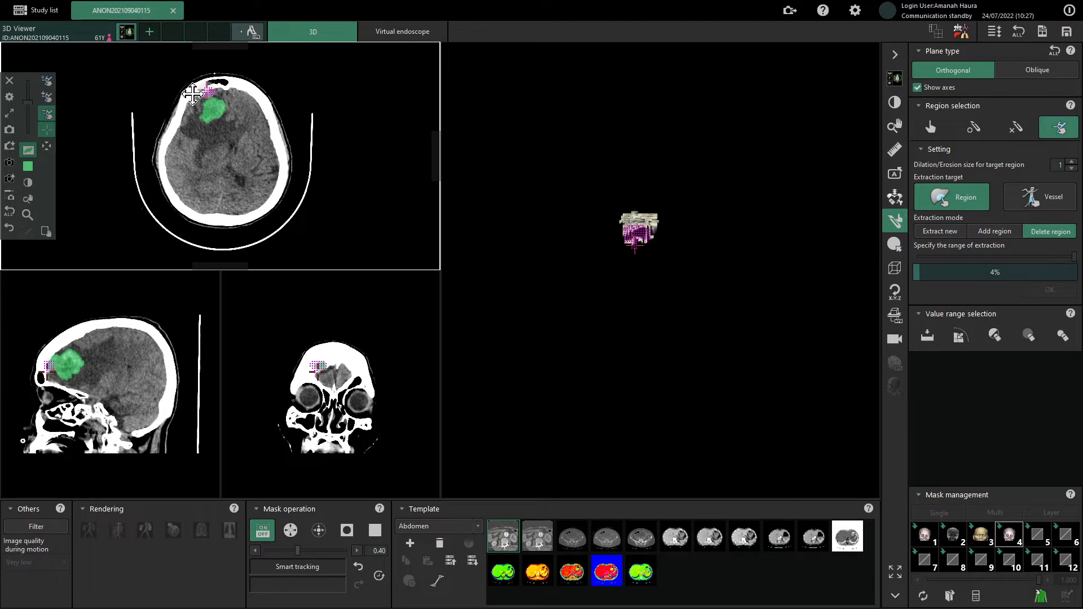
scroll(238, 116, "up", 3)
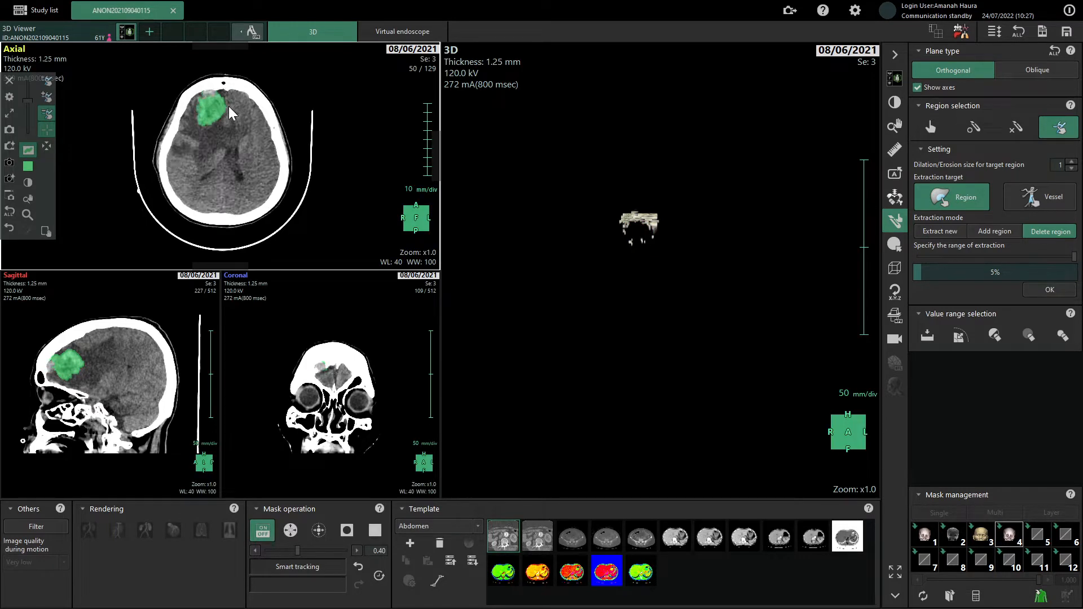
scroll(228, 109, "up", 2)
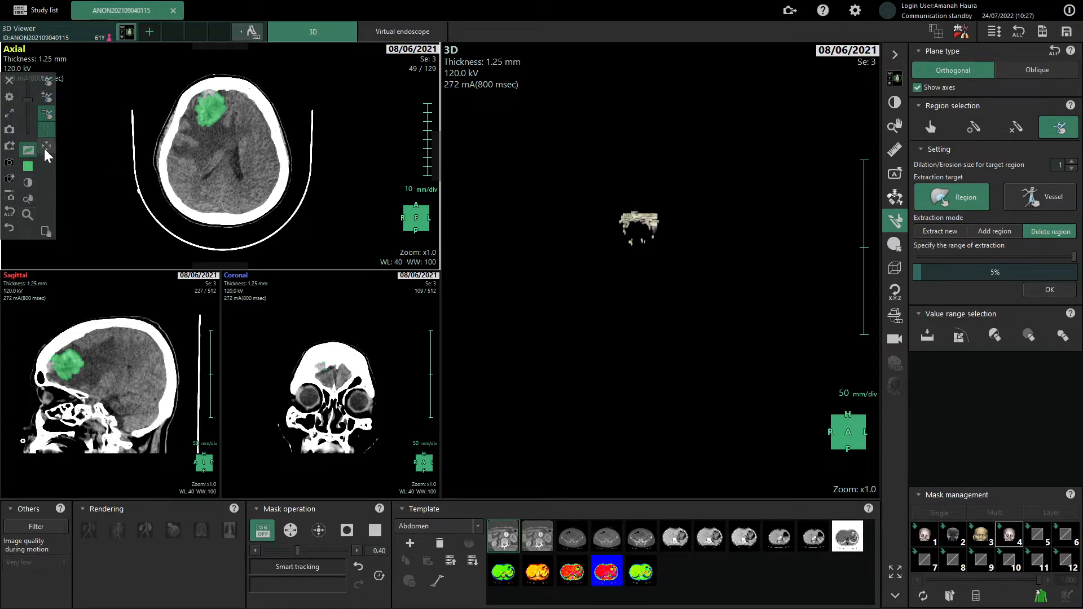
Step: Add the missing front edge of the lesion to the mask on axial slice 49 and check the extraction through the neighbouring slices
left_click(47, 98)
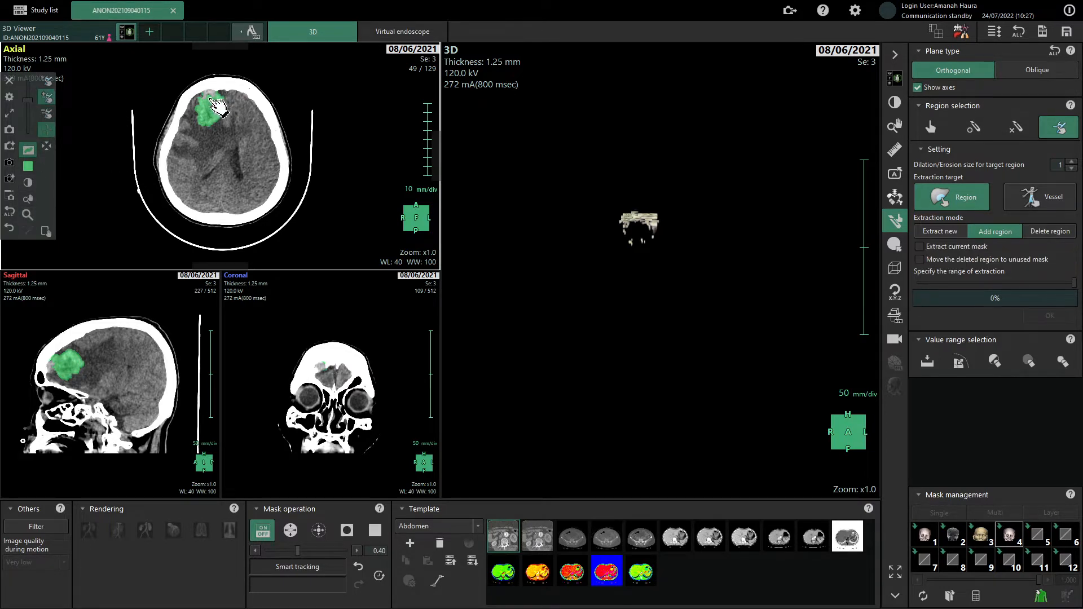
left_click(219, 102)
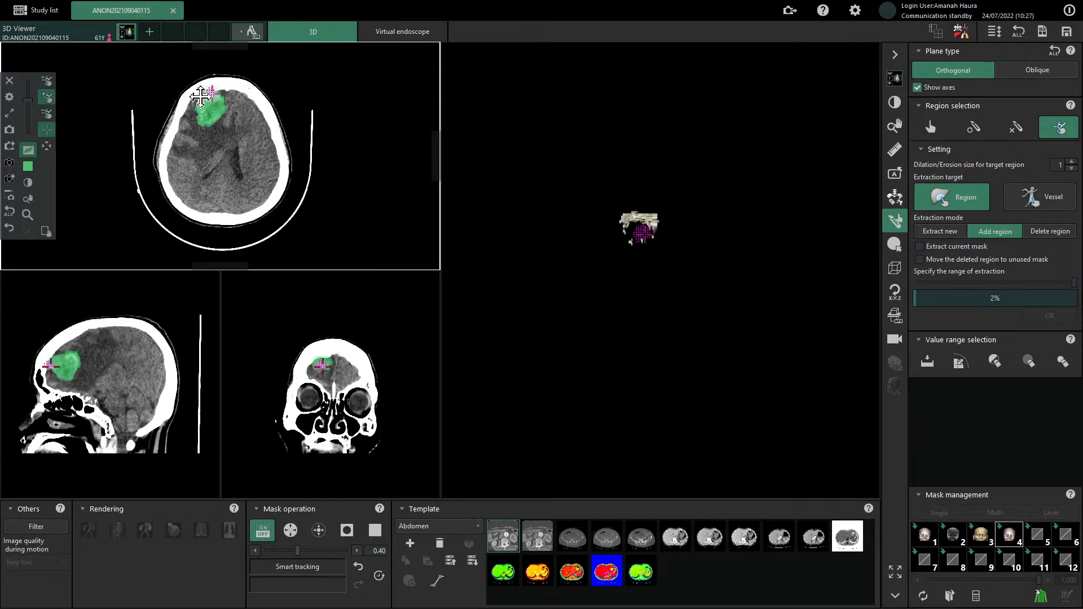
left_click(226, 117)
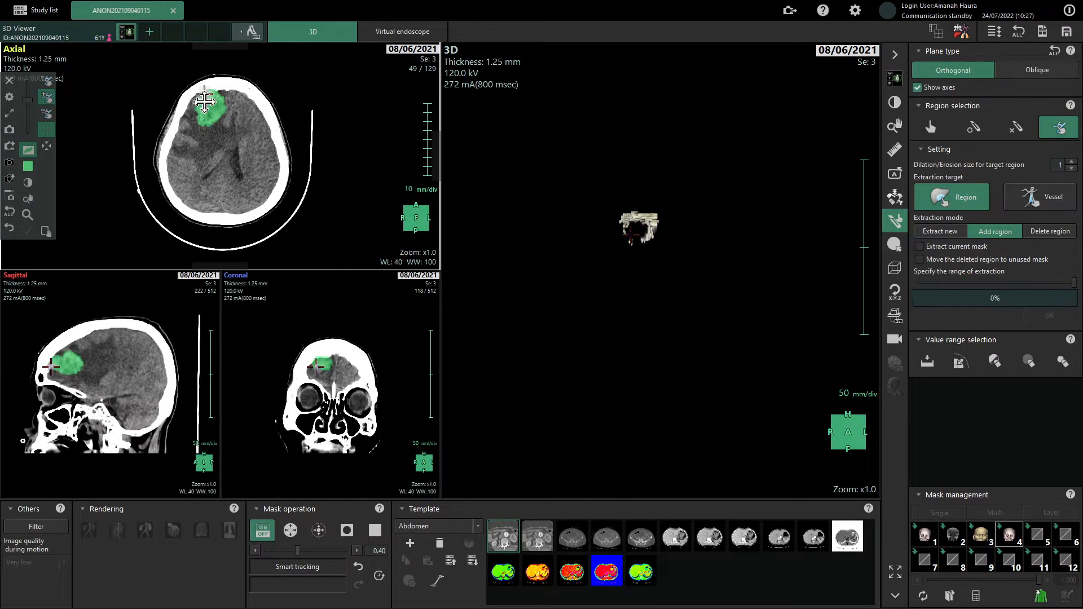
scroll(242, 134, "down", 7)
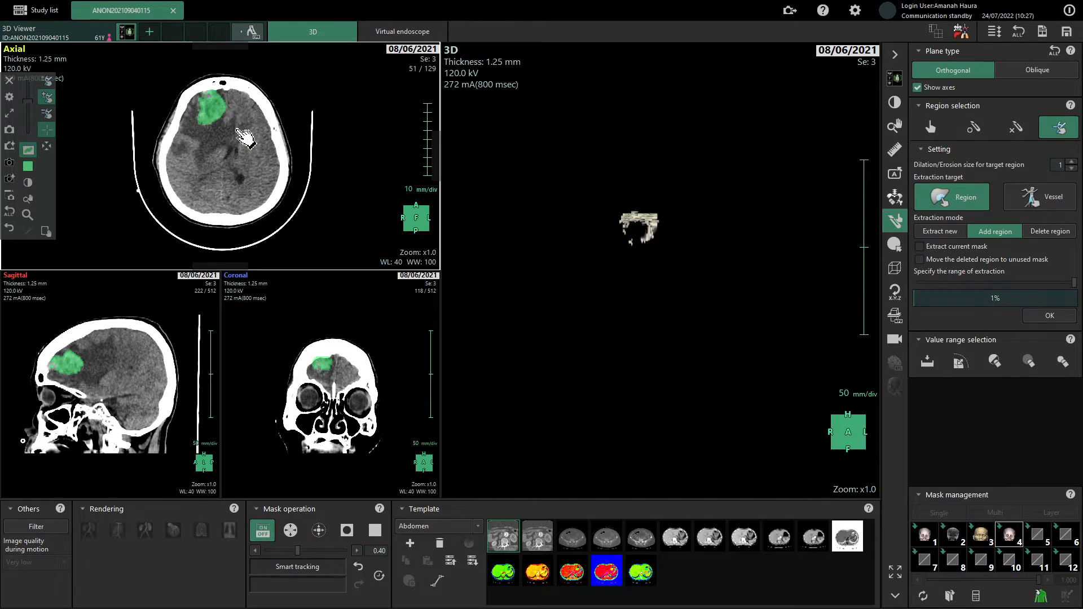
scroll(243, 134, "down", 2)
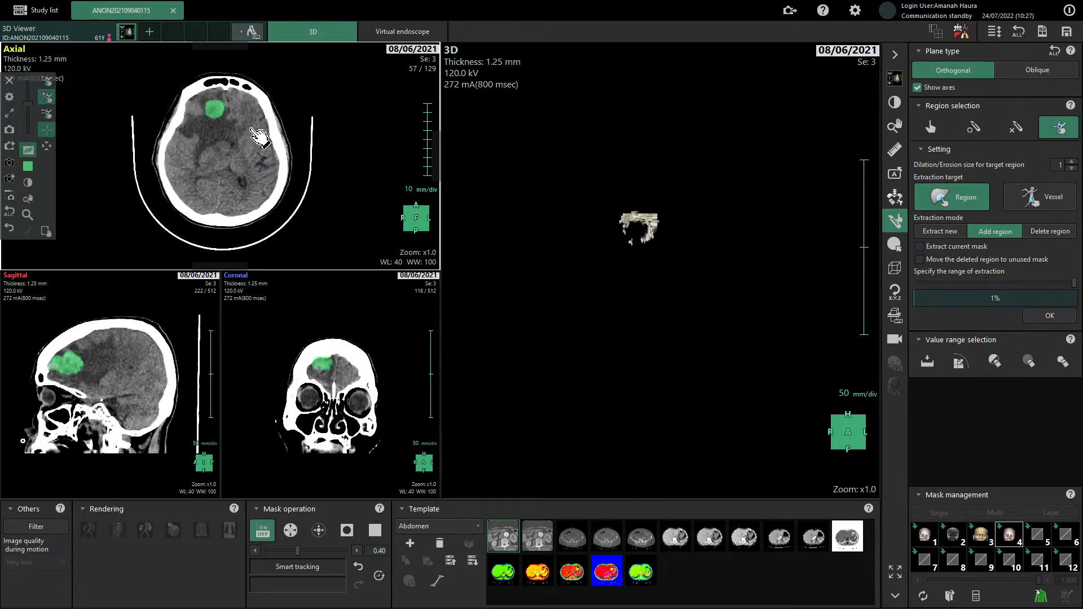
scroll(230, 146, "up", 8)
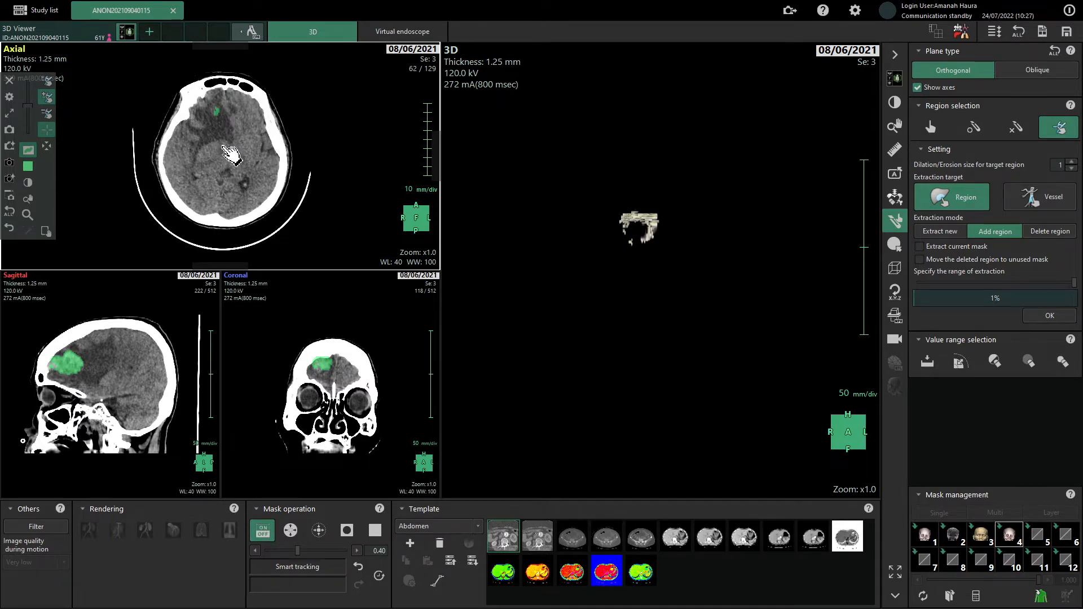
scroll(231, 147, "up", 11)
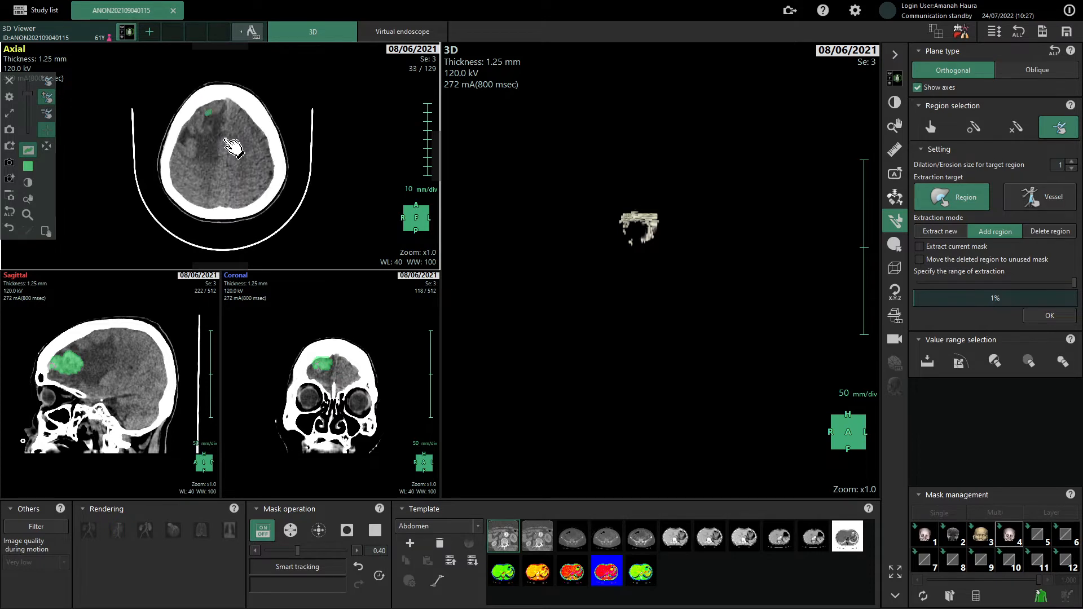
scroll(231, 146, "down", 6)
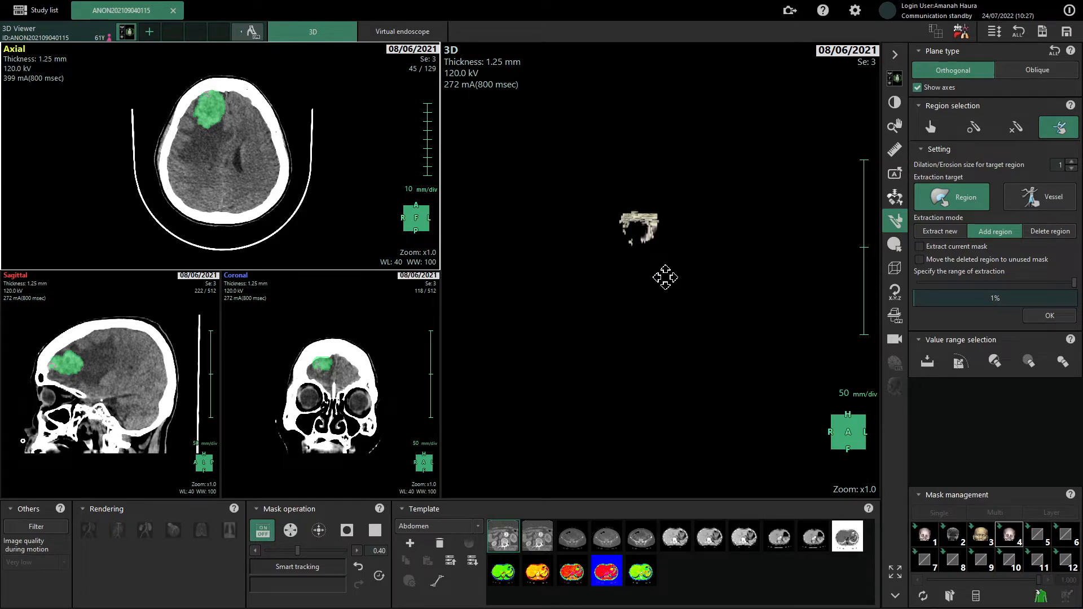
Step: Shift the lesion mask's color template to -184 so it renders red, and turn the 3D model to a side view
left_click(665, 277)
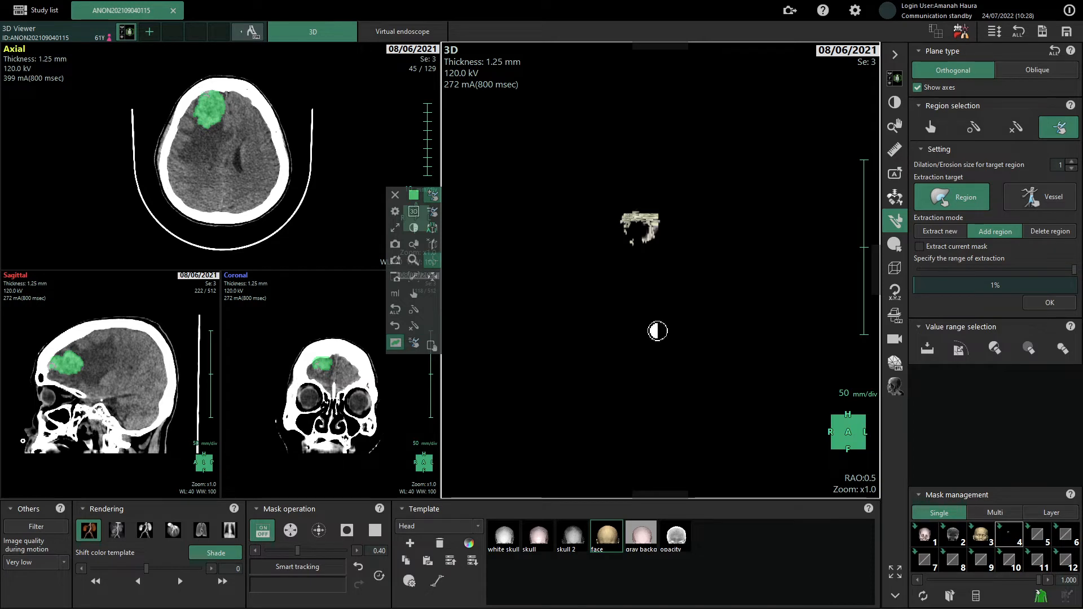
left_click_drag(657, 331, 664, 231)
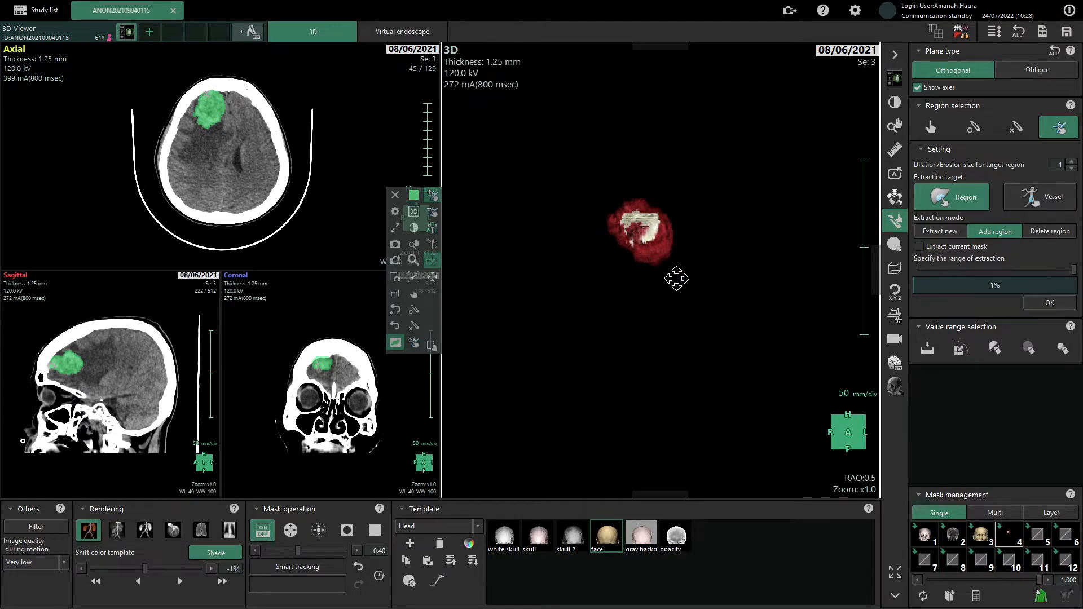
left_click_drag(685, 288, 577, 273)
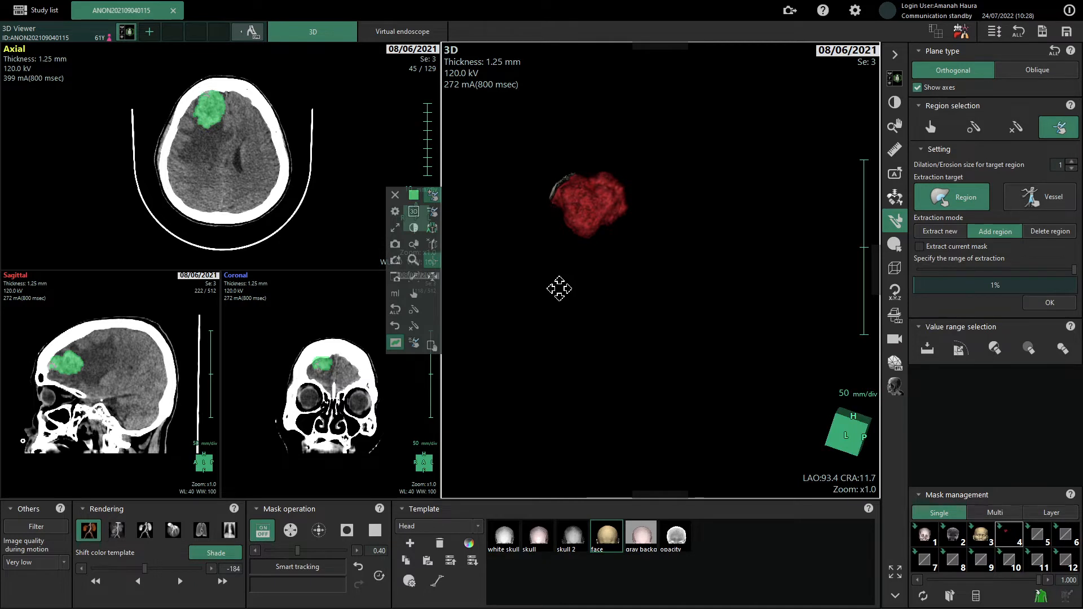
Step: Display the lesion's volume on the views, capture the 3D view as an image and check it in the Capture Box
left_click(395, 293)
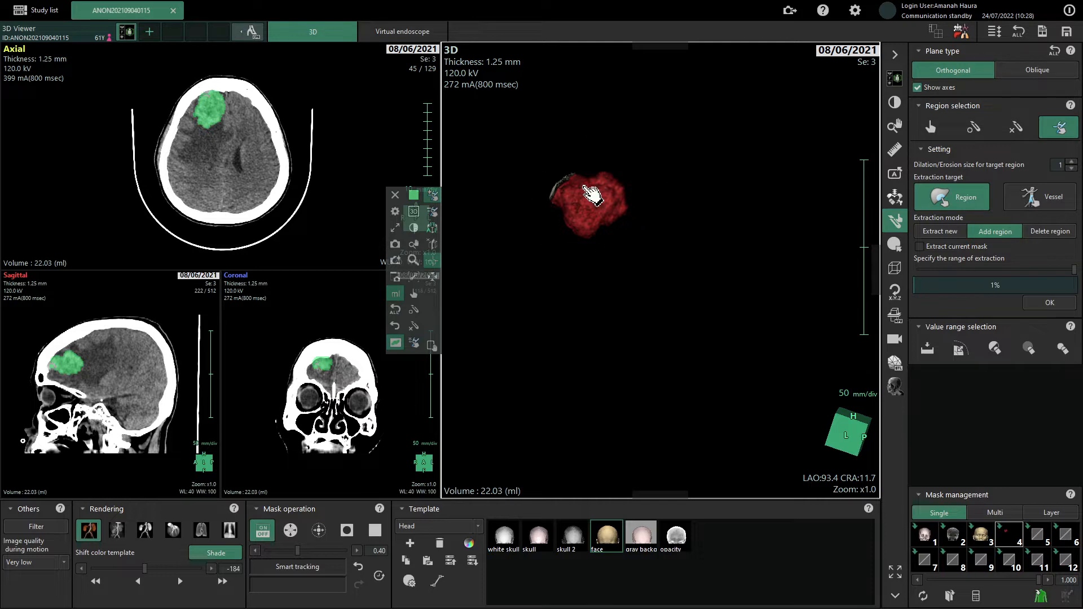
left_click(398, 251)
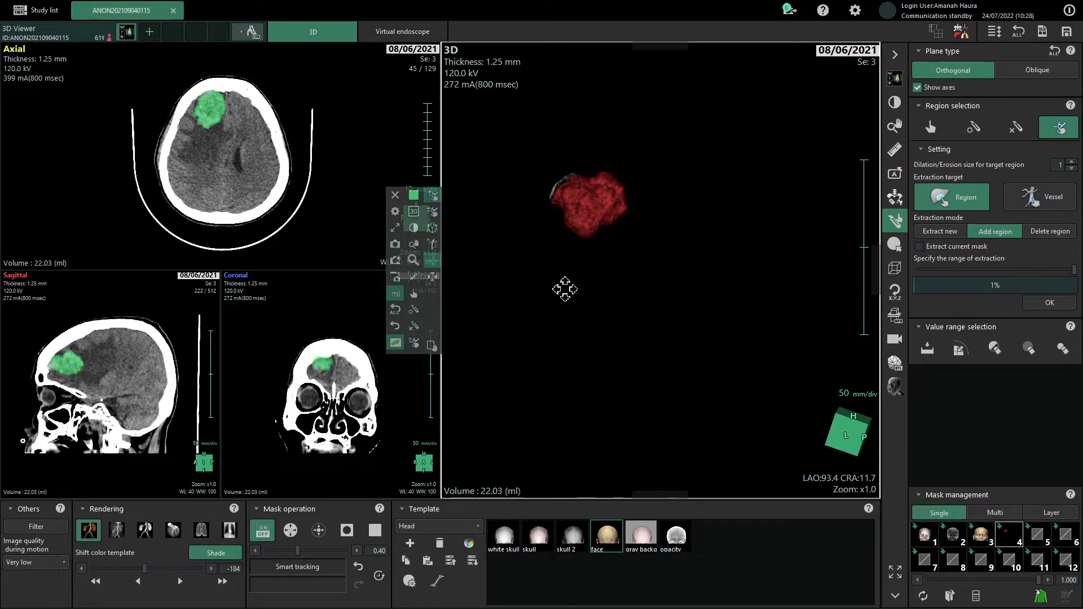
left_click(789, 10)
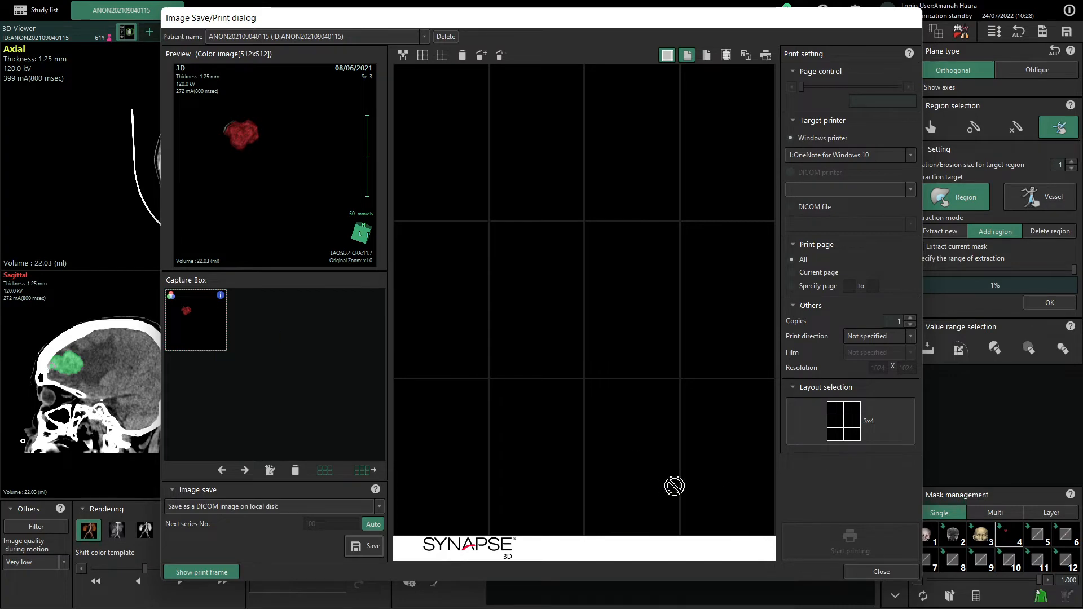
left_click(871, 572)
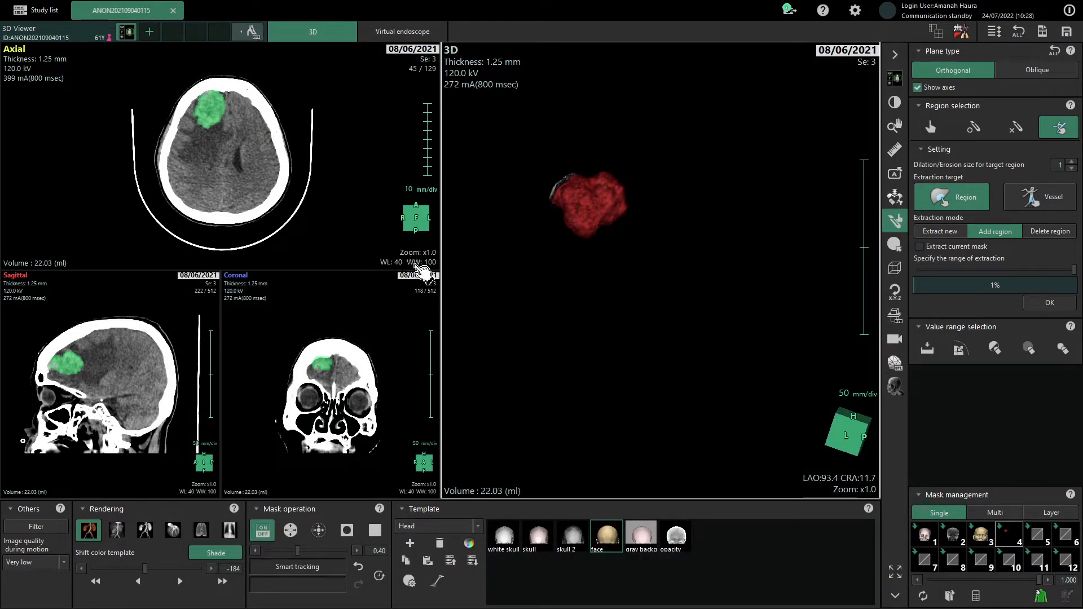
Step: Capture all displayed views as a single image and check it in the Capture Box
mouse_move(442, 274)
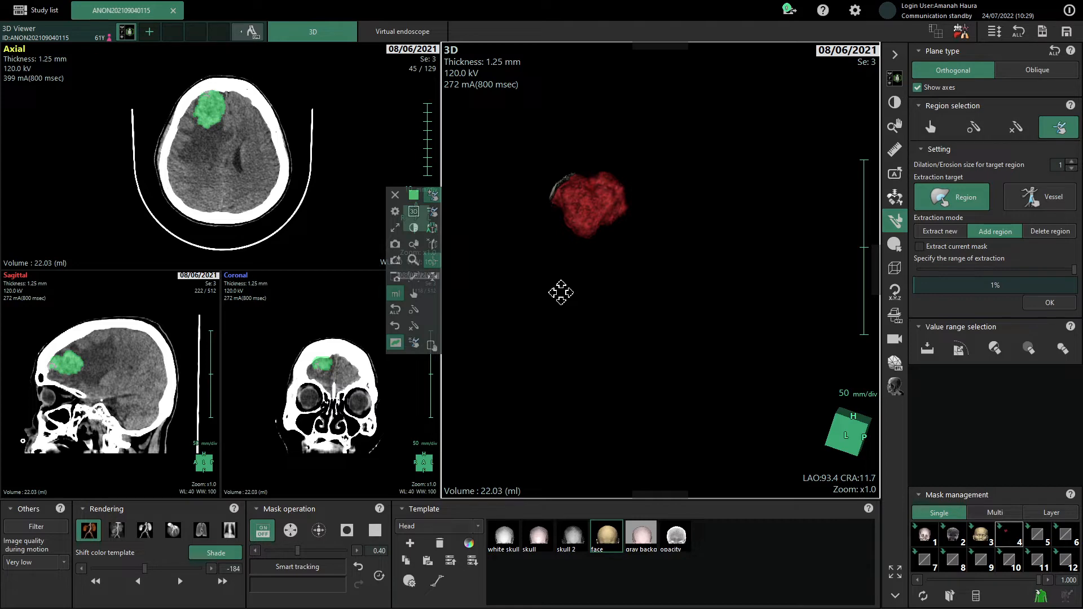
left_click(395, 277)
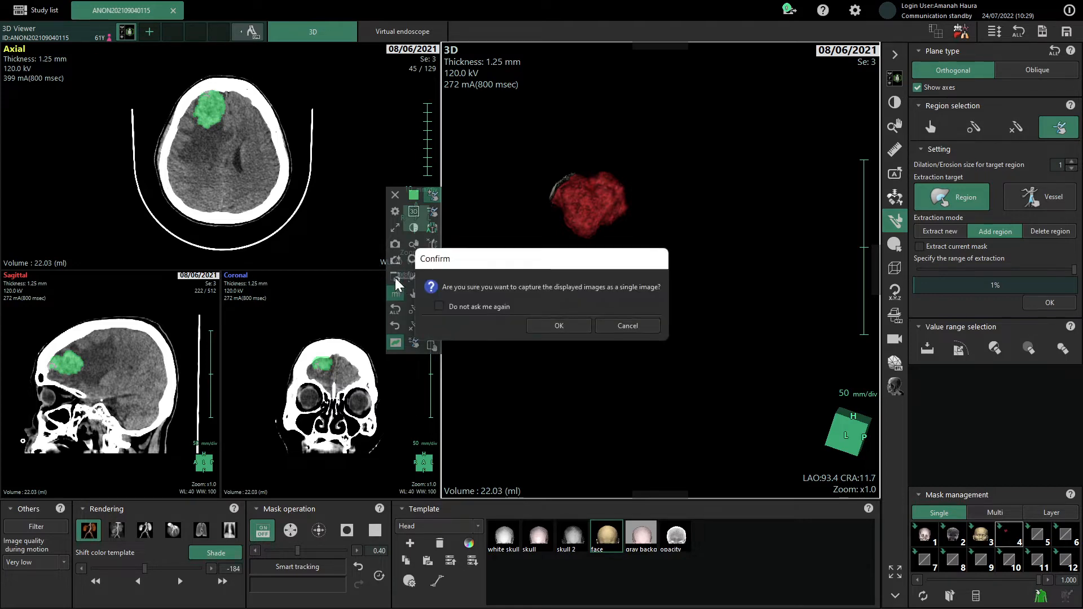
left_click(581, 329)
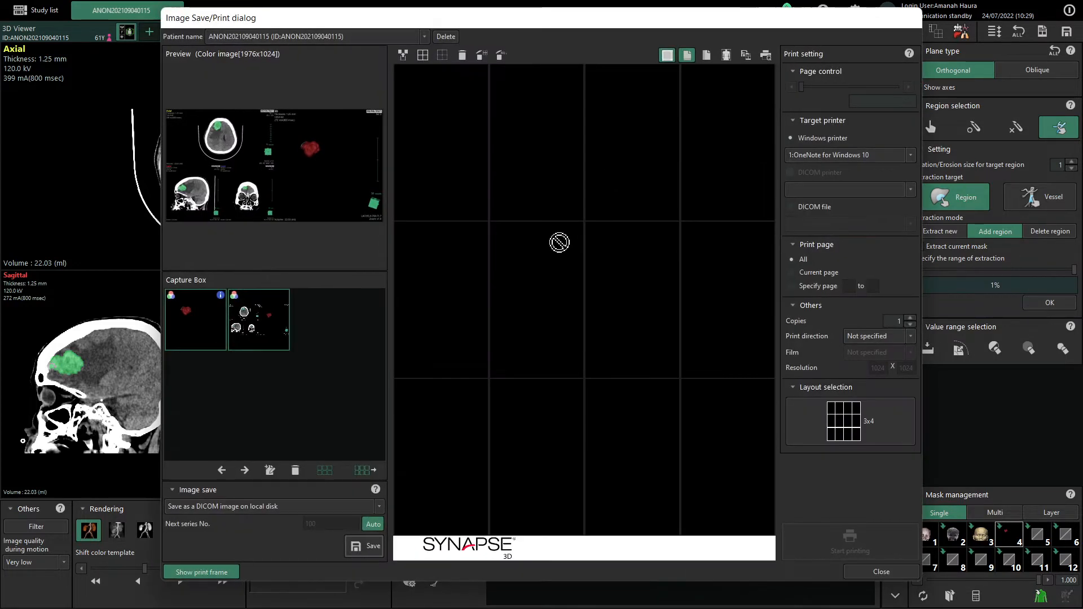
left_click(261, 328)
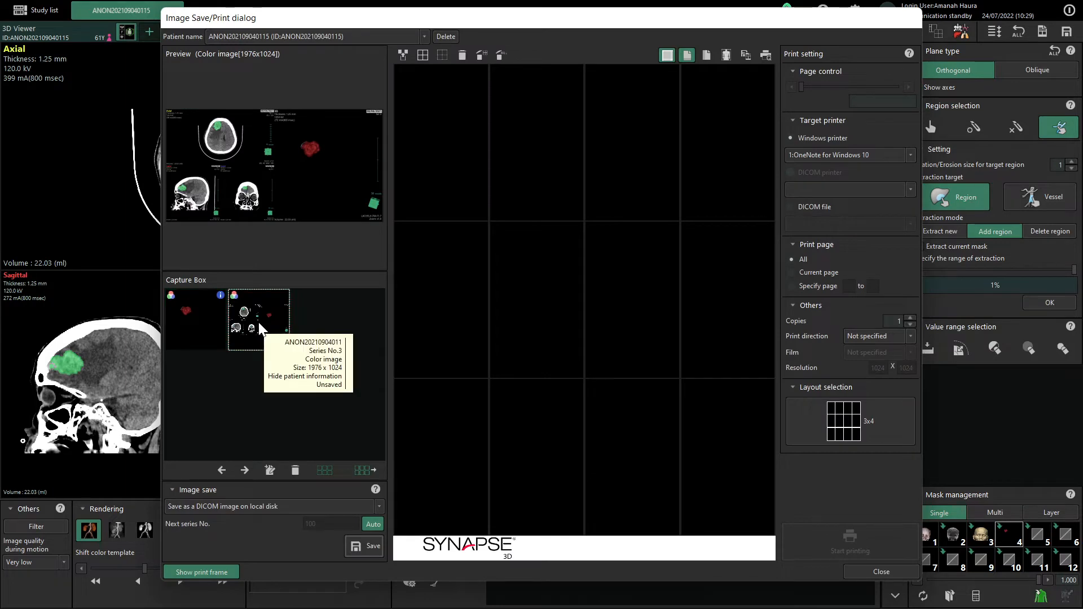
left_click(891, 570)
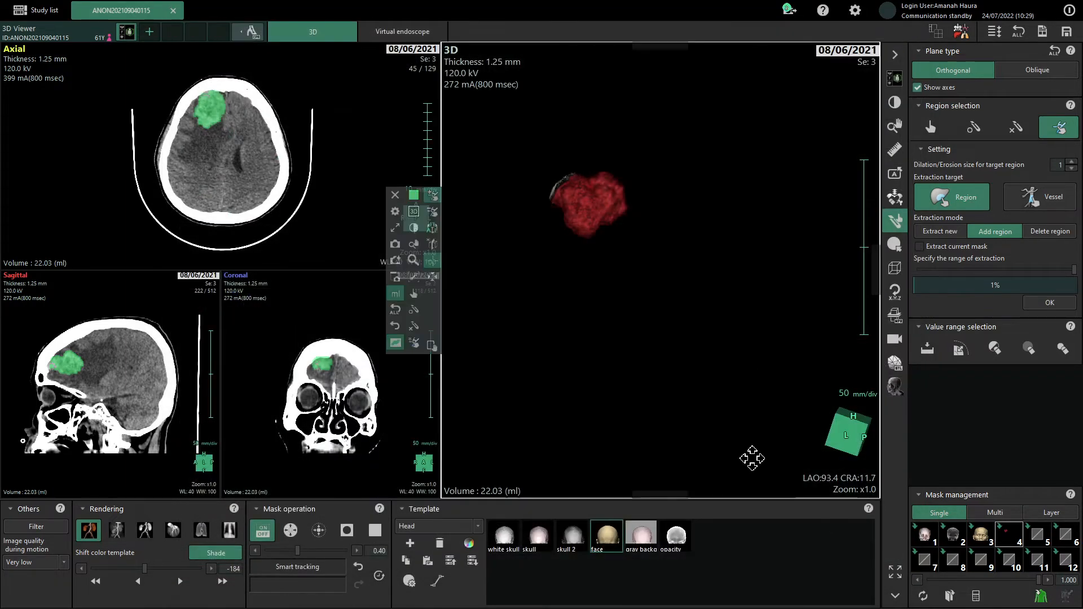
Step: Set up a simple-rotation 3D movie of the lesion with the rotation direction pointing left and preview it without saving
left_click_drag(595, 248, 652, 269)
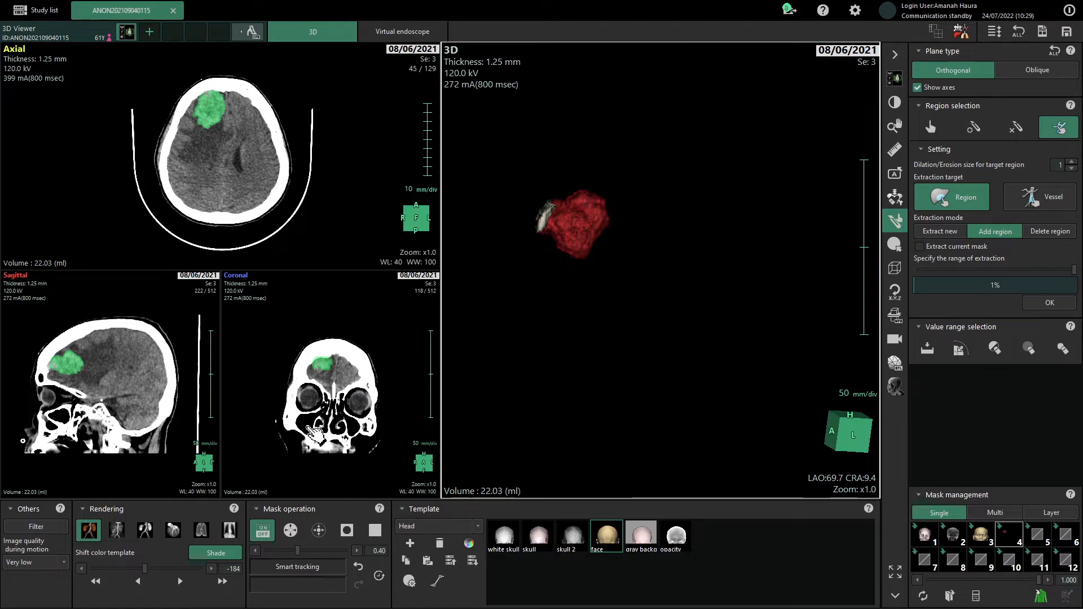
scroll(237, 172, "down", 15)
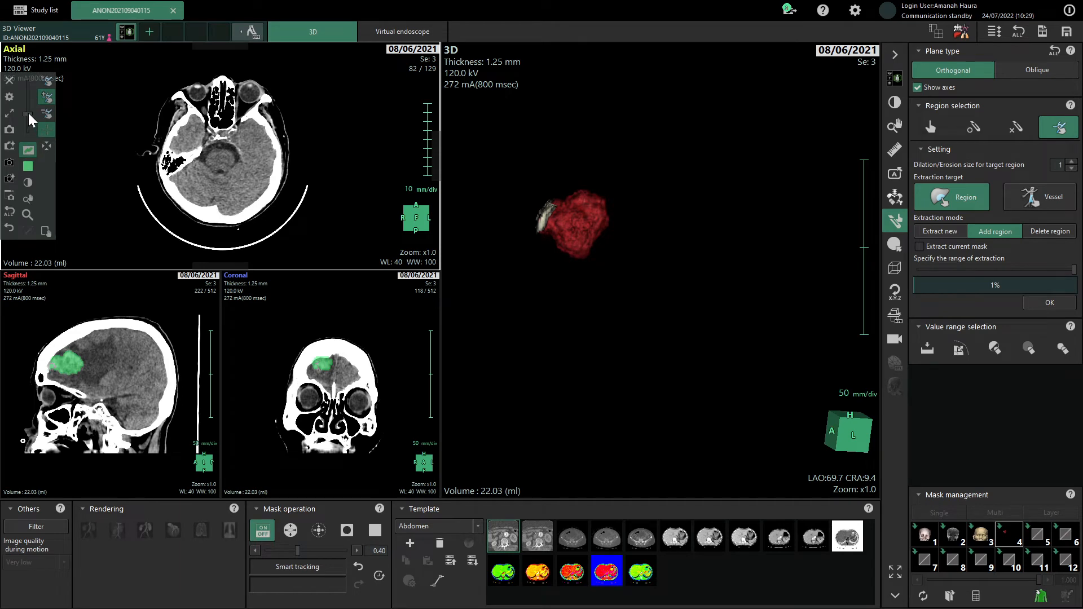
mouse_move(29, 113)
left_mouse_down()
mouse_move(28, 131)
mouse_move(35, 92)
mouse_move(28, 128)
mouse_move(29, 111)
left_mouse_up()
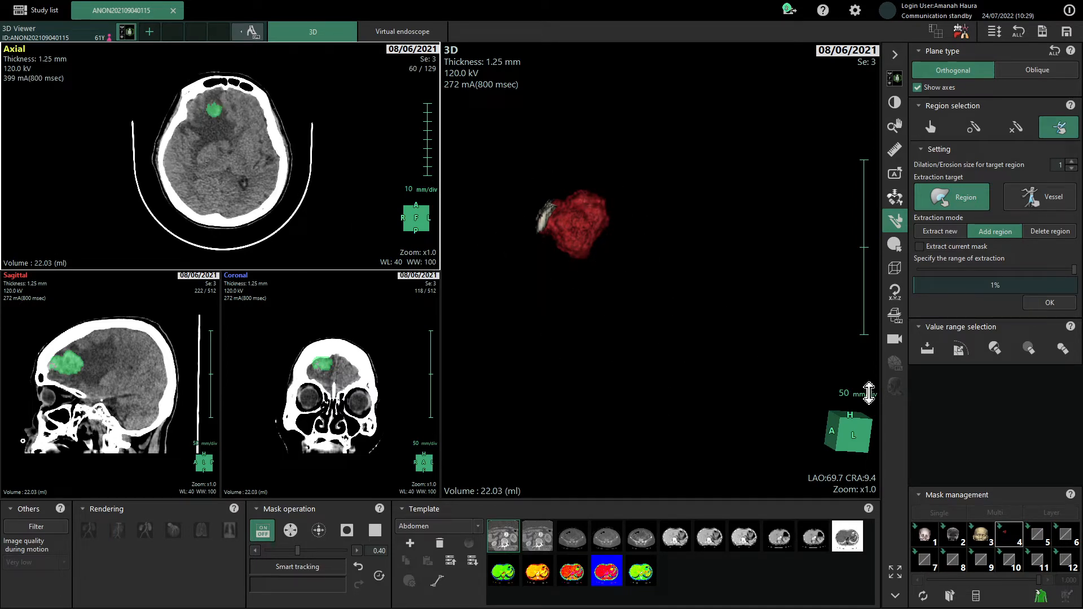
left_click(895, 339)
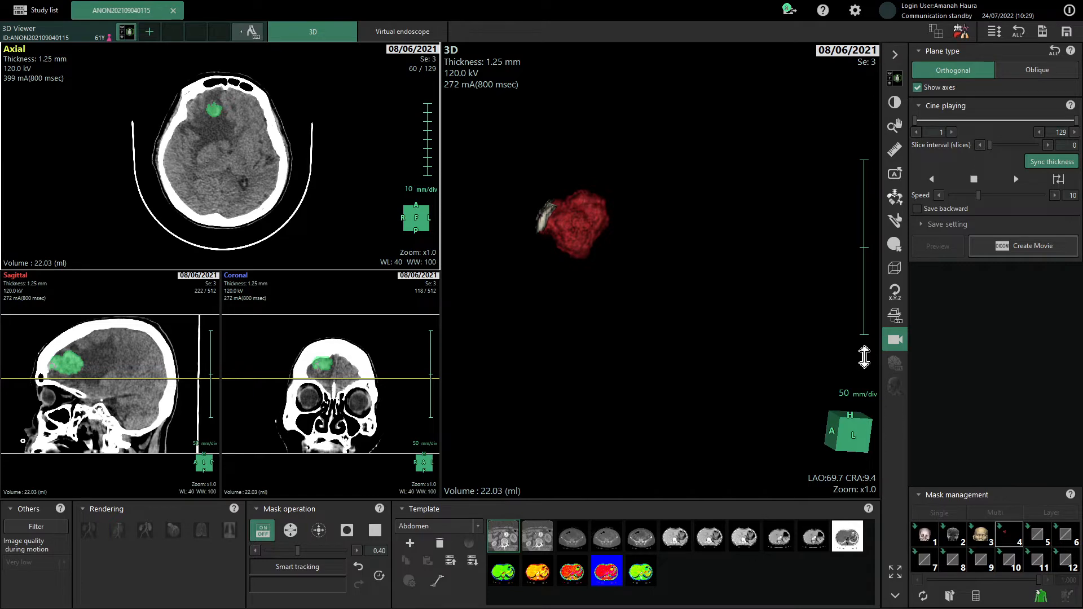
left_click(675, 327)
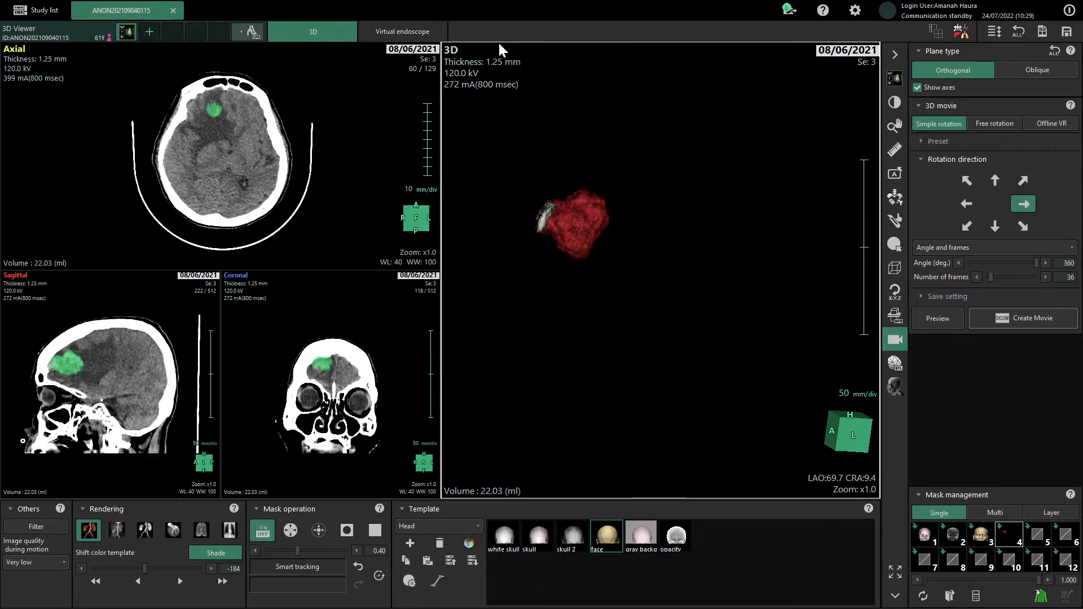
left_click(966, 204)
left_click(938, 318)
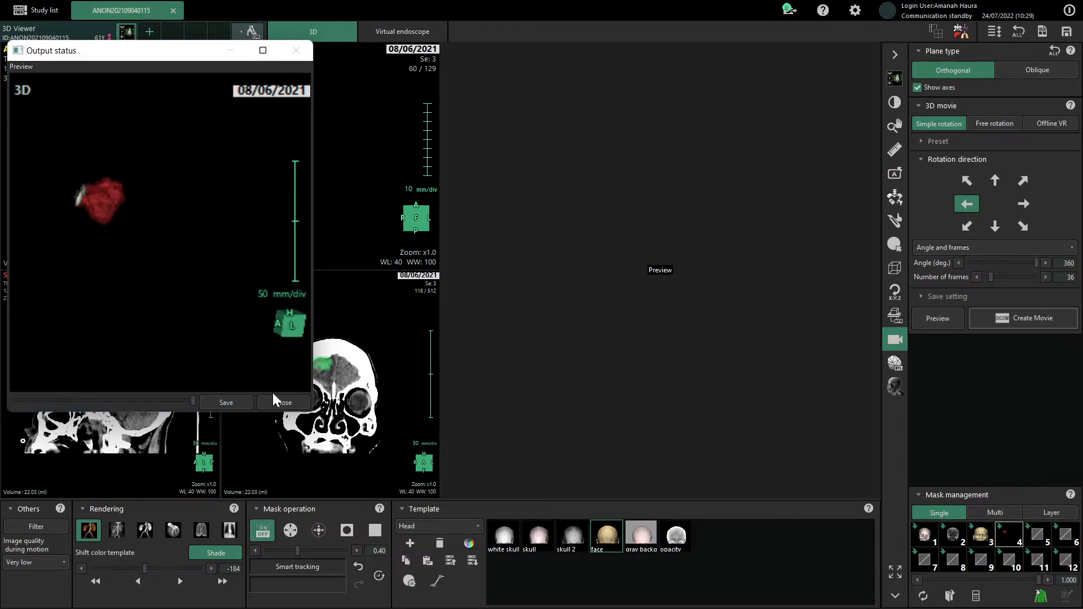
left_click(276, 401)
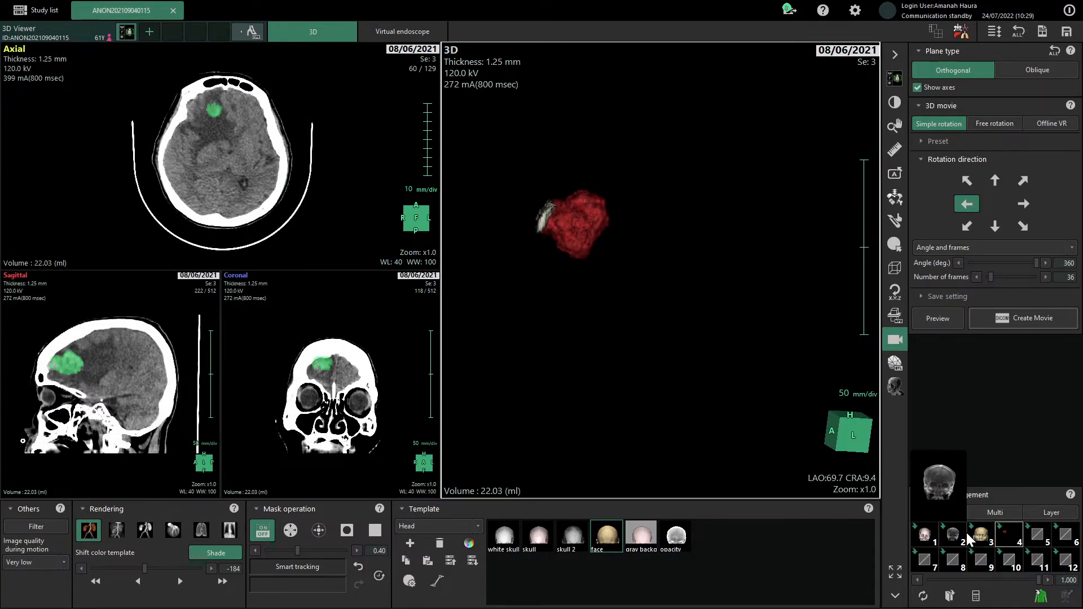
Step: Switch the 3D view to multimask display and show masks 2 and 4 together, leaving out mask 1
left_click(995, 519)
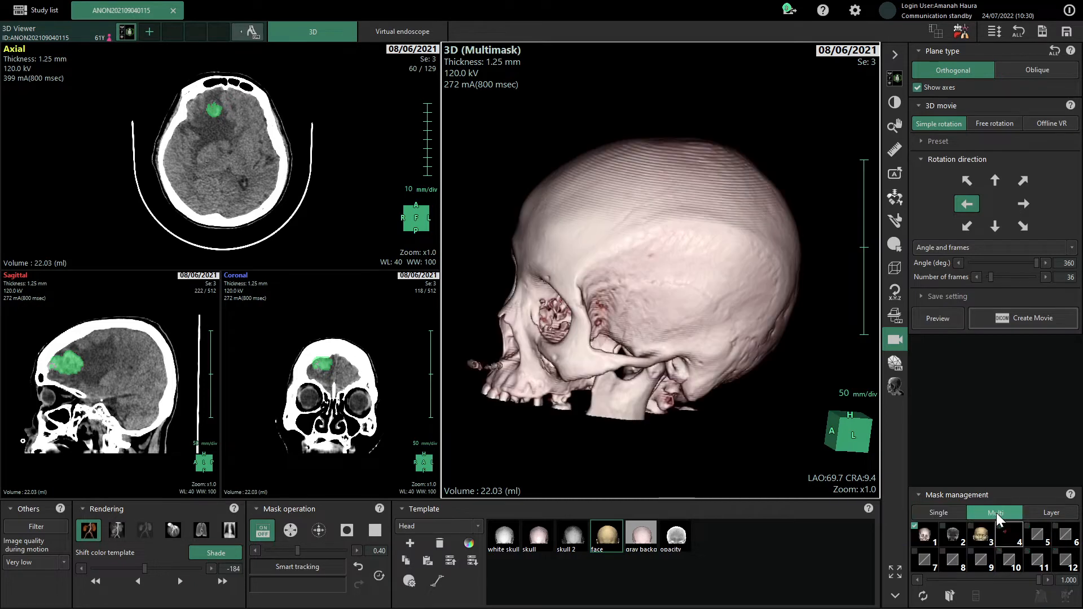
left_click(925, 534)
left_click(947, 532)
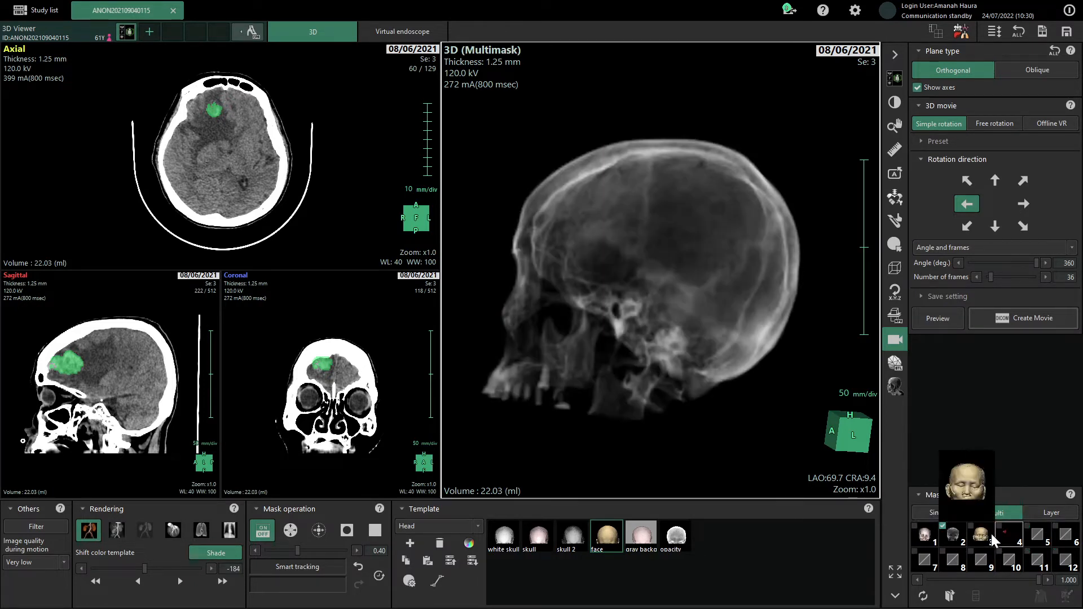
left_click(1004, 533)
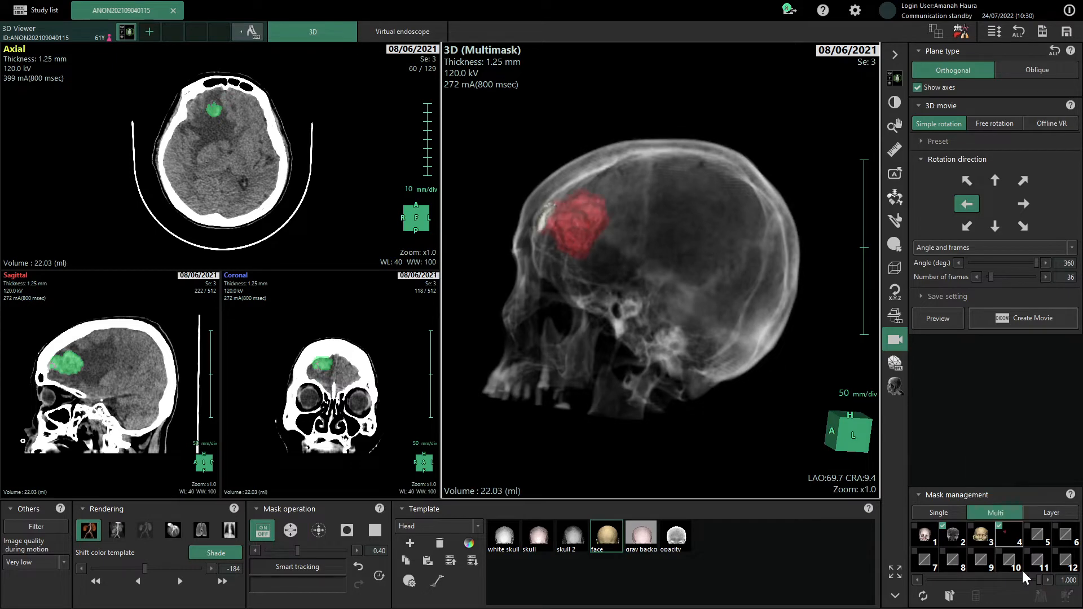
Step: Rotate the transparent skull with the lesion to a near-frontal view and preview its rotation movie
left_click_drag(667, 307, 664, 329)
left_click_drag(736, 343, 659, 338)
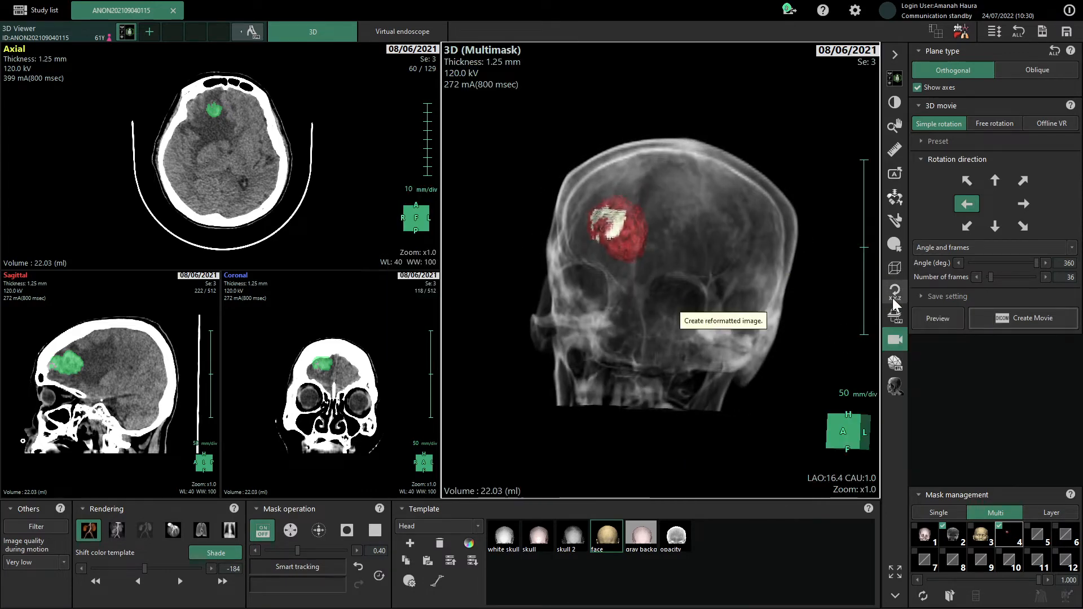
left_click(953, 317)
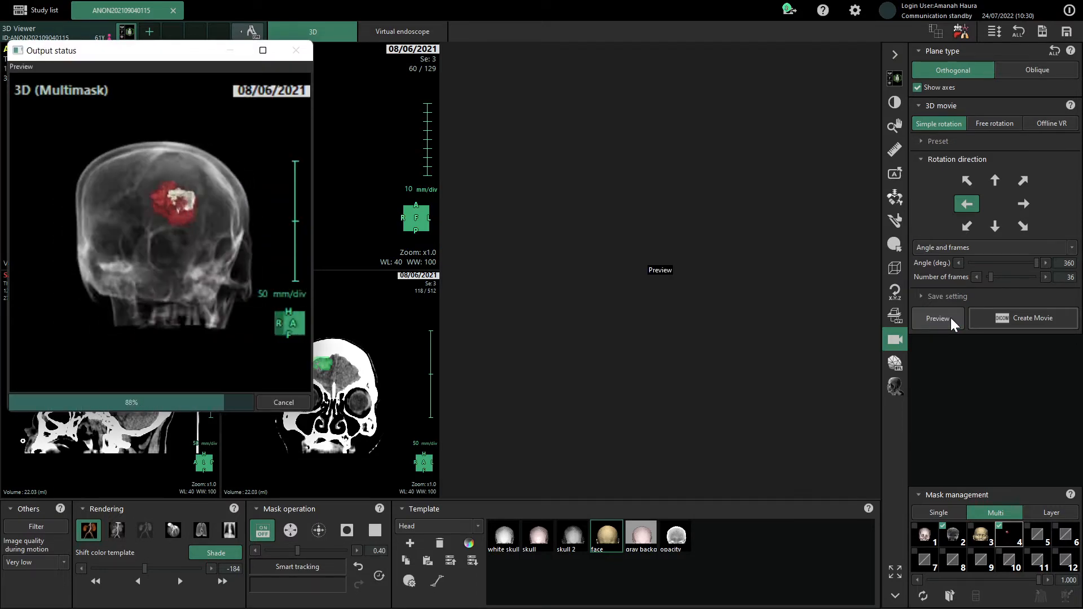
left_click(294, 403)
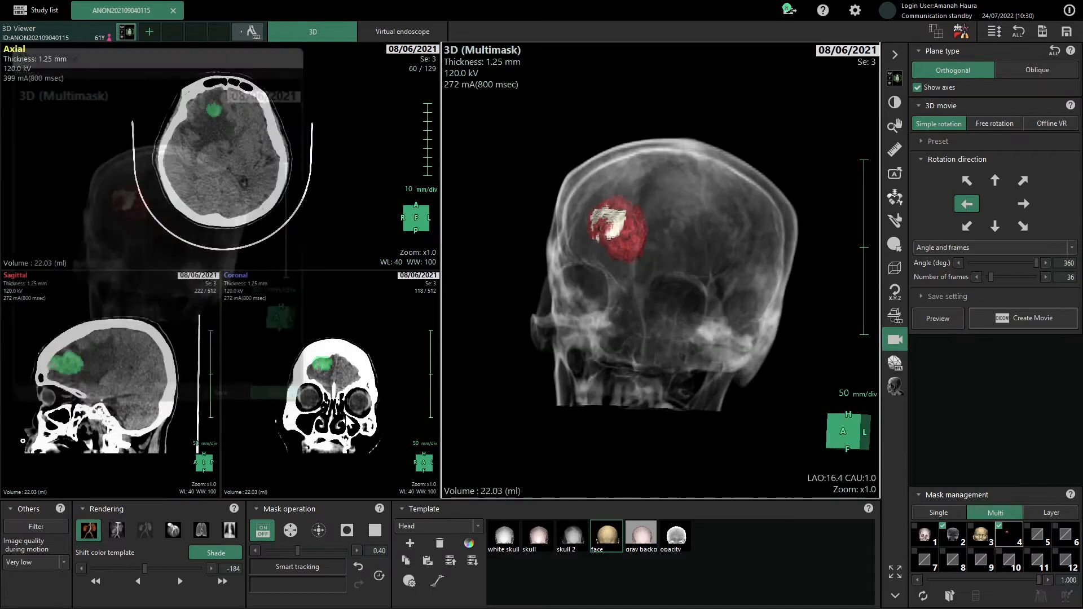
Step: Replace mask 2 with mask 1 in the multimask display alongside the lesion mask
left_click(946, 530)
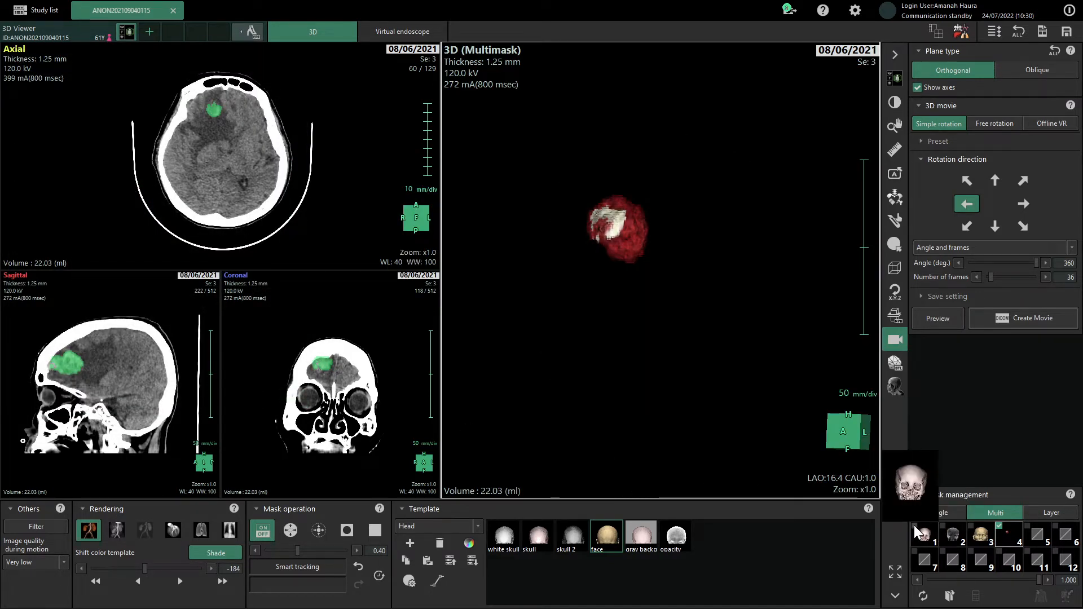
left_click(917, 532)
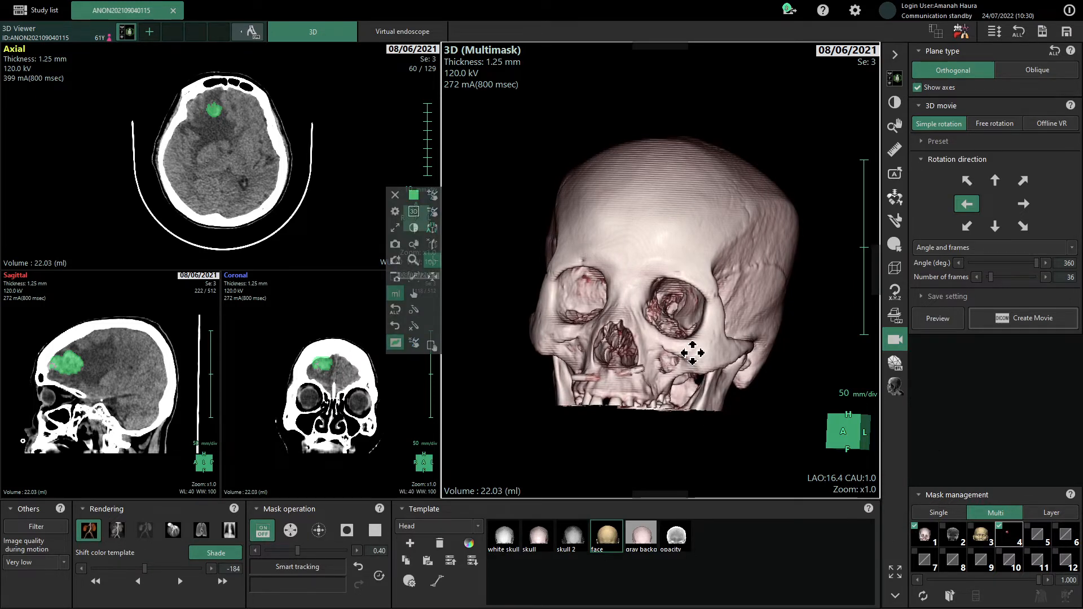
Step: From a left lateral view, try clipping away the skull's left side at 311, inspect the cut from the front, and reset the limit to 504
key("l")
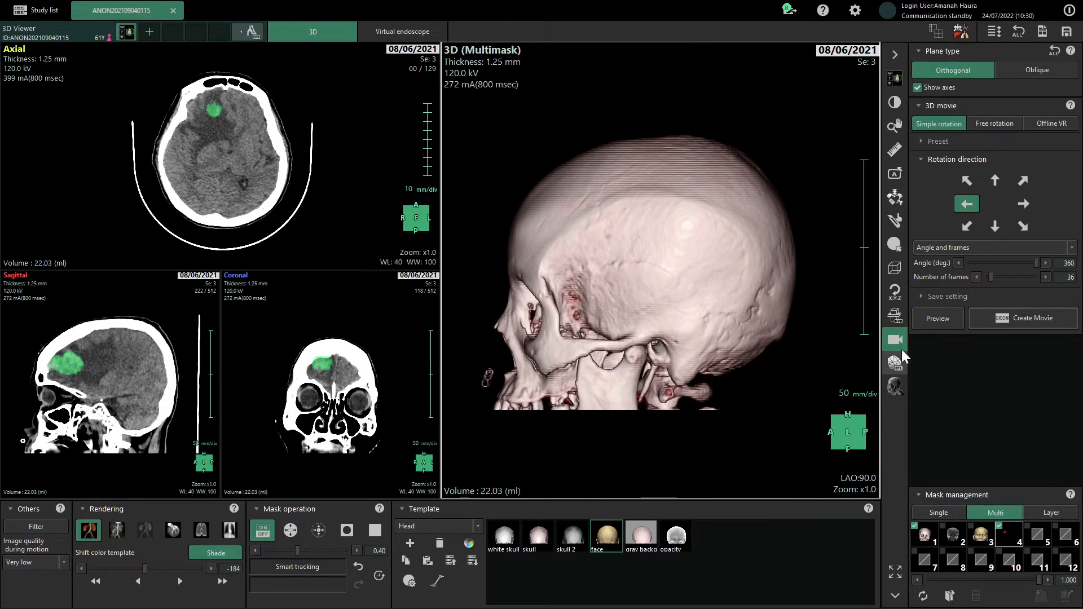
left_click(894, 269)
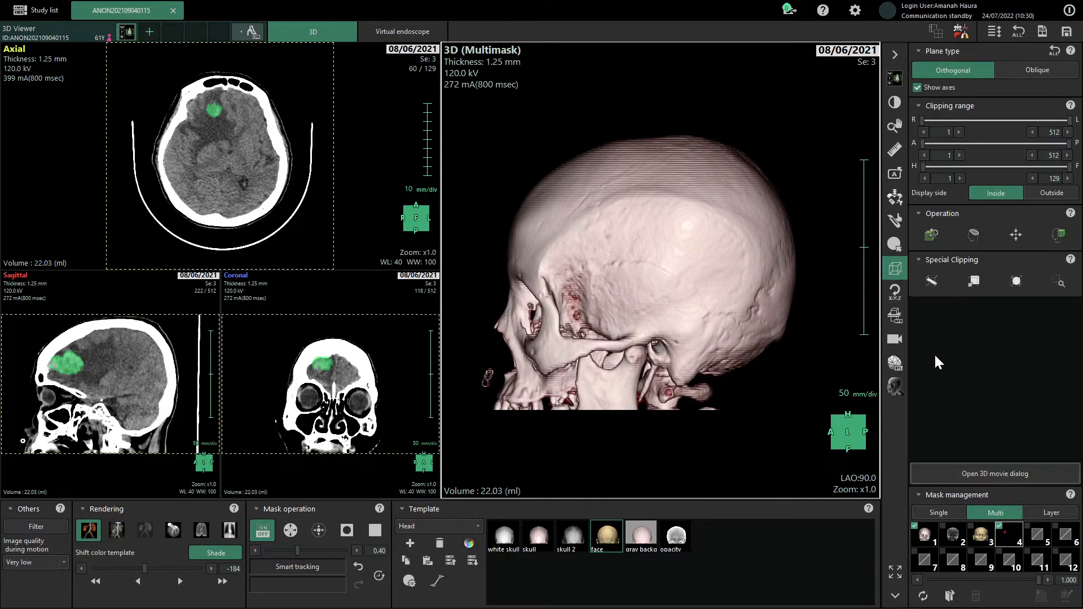
left_click_drag(332, 174, 245, 175)
left_click_drag(718, 286, 760, 288)
left_click_drag(652, 295, 712, 291)
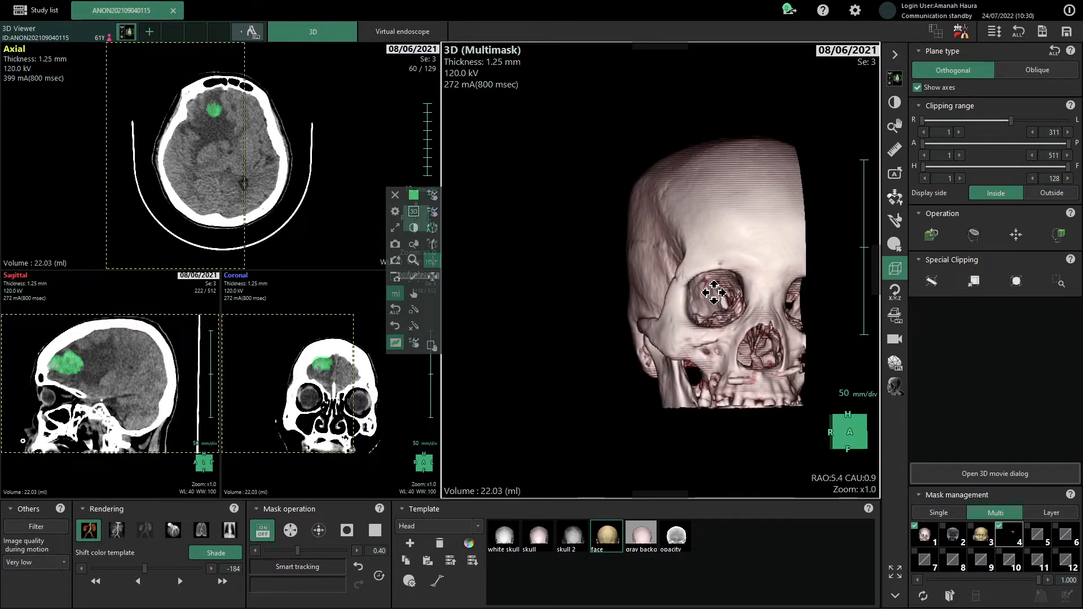
left_click_drag(245, 202, 331, 209)
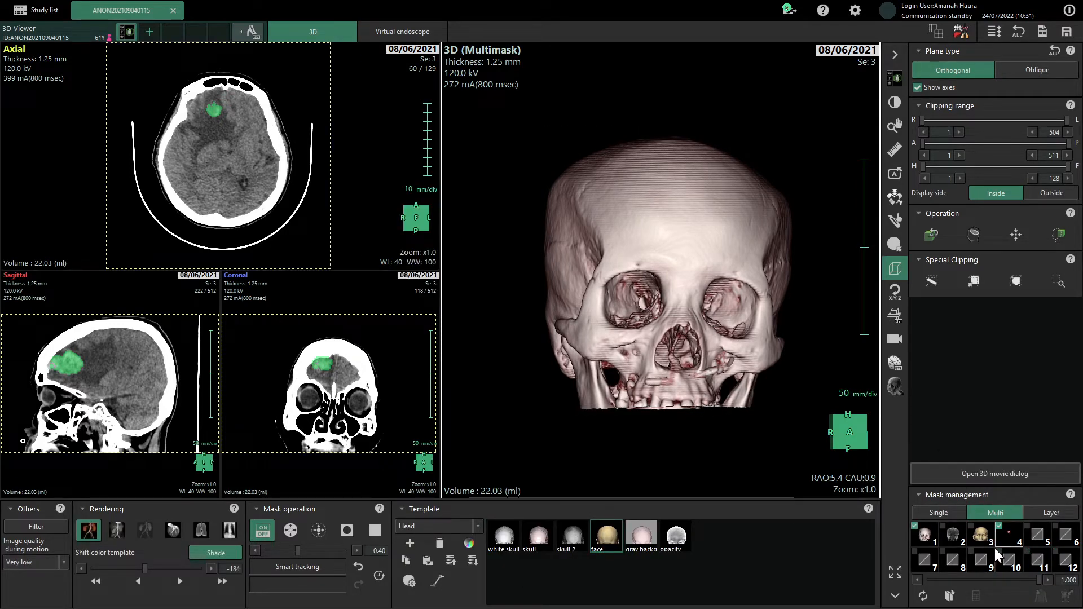
Step: Switch the 3D view to layer display and show masks 1, 2, 3 and 4 together
mouse_move(986, 545)
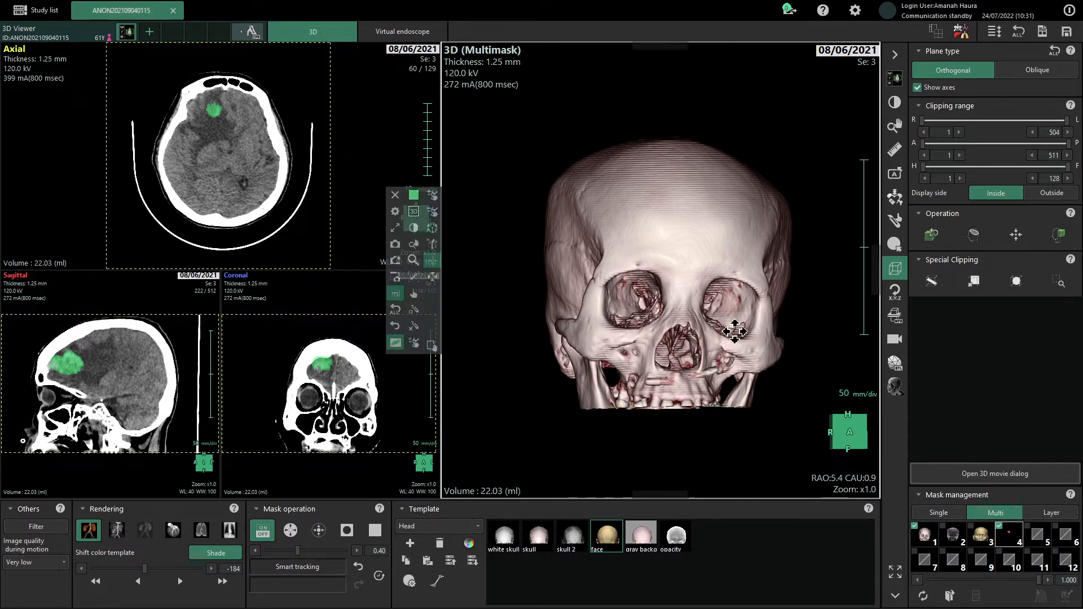
left_click(1052, 513)
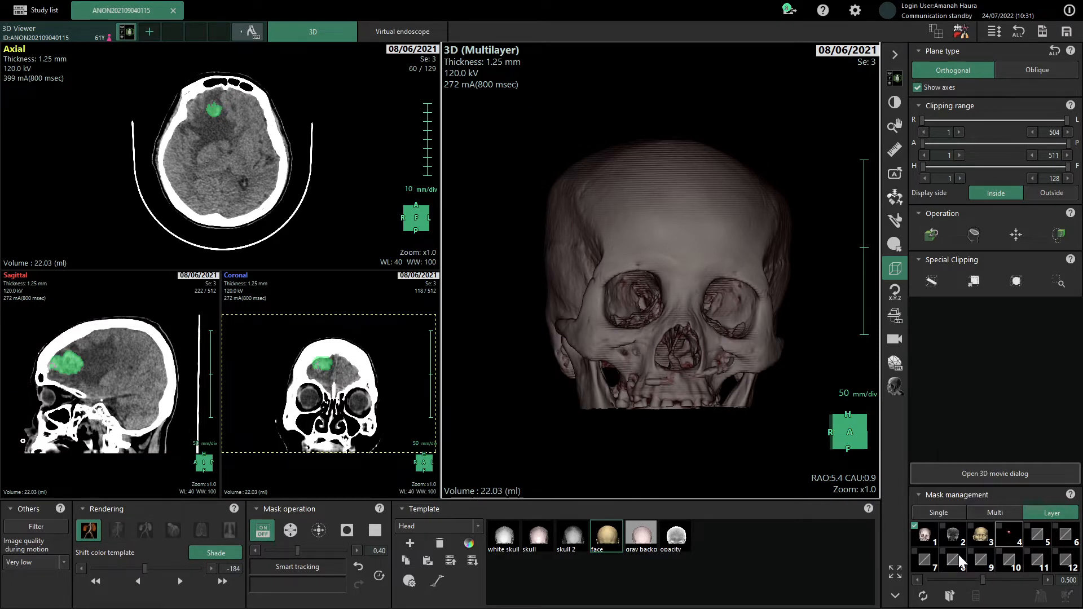
mouse_move(918, 534)
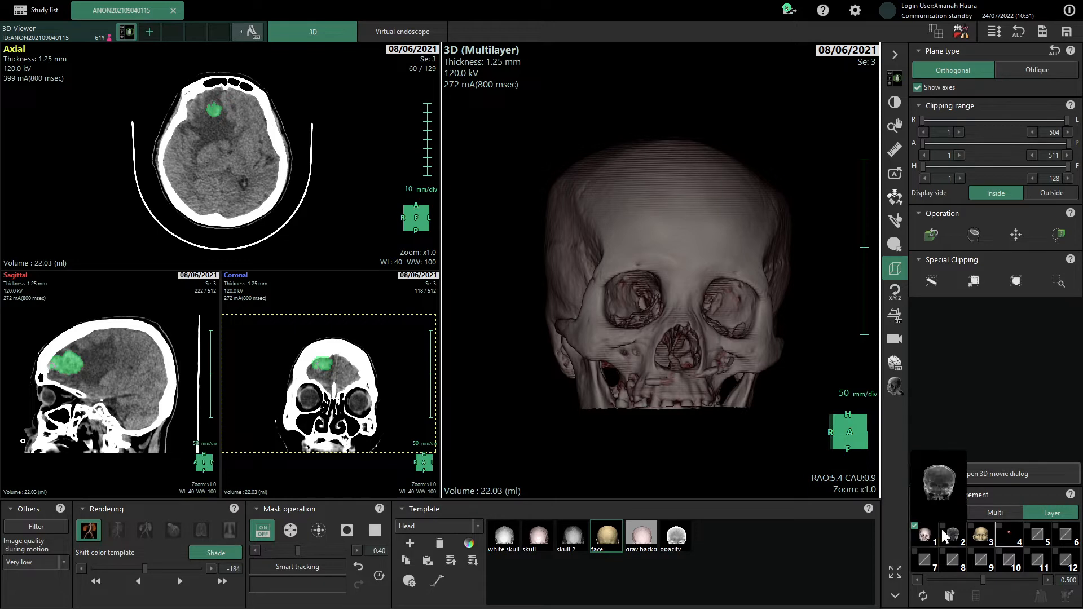
left_click(915, 526)
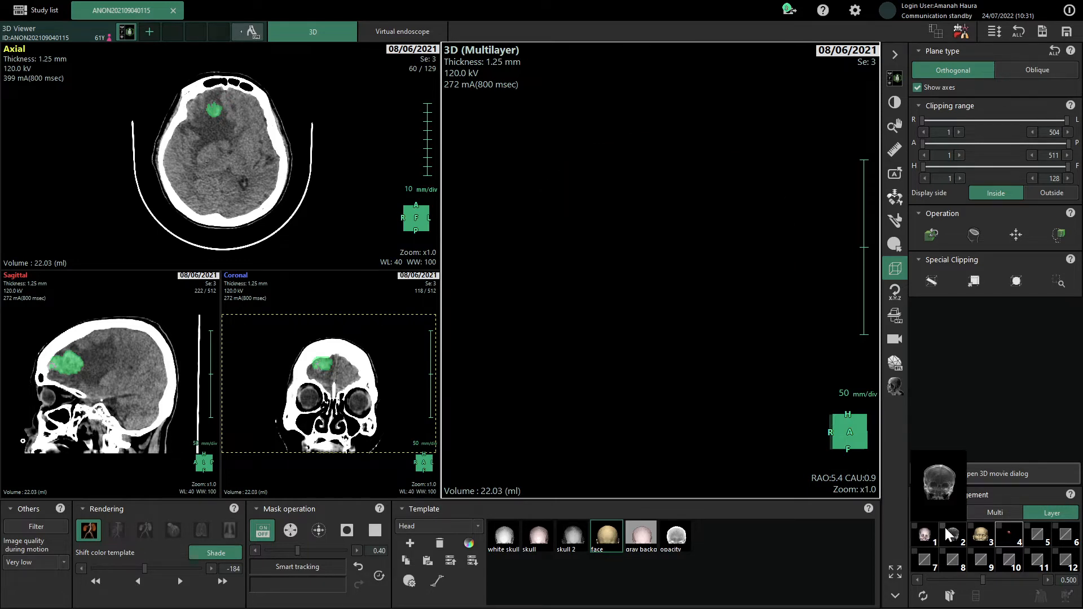
left_click(943, 526)
left_click(972, 526)
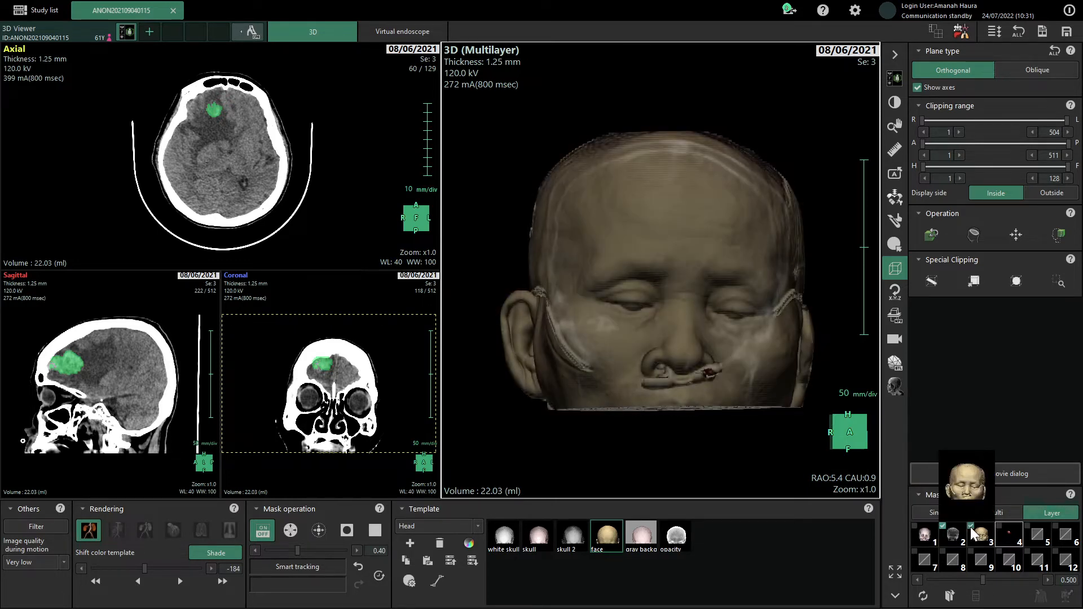
left_click(999, 526)
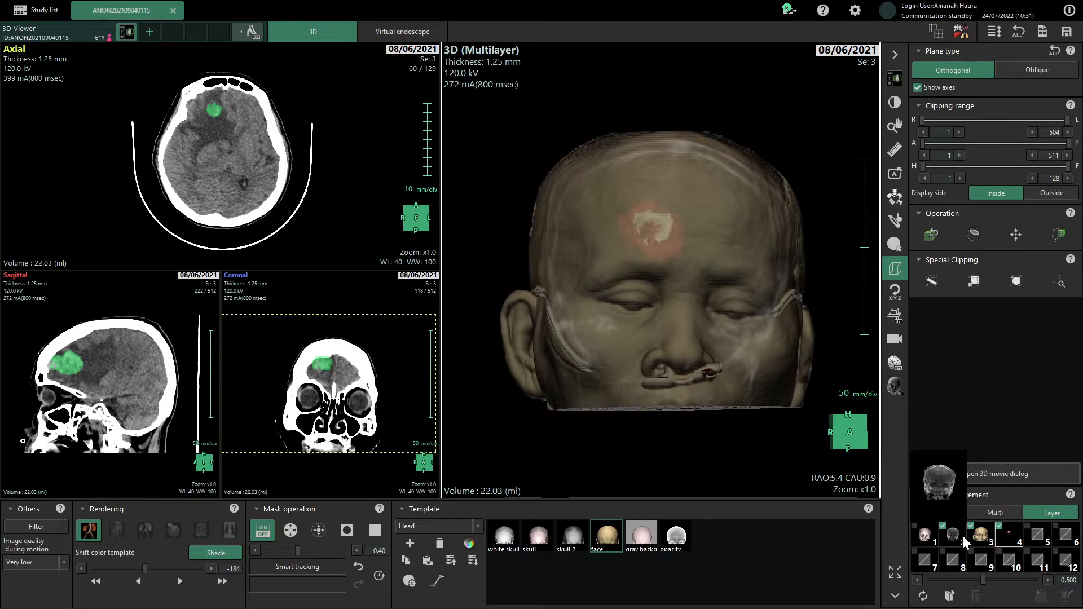
left_click(915, 526)
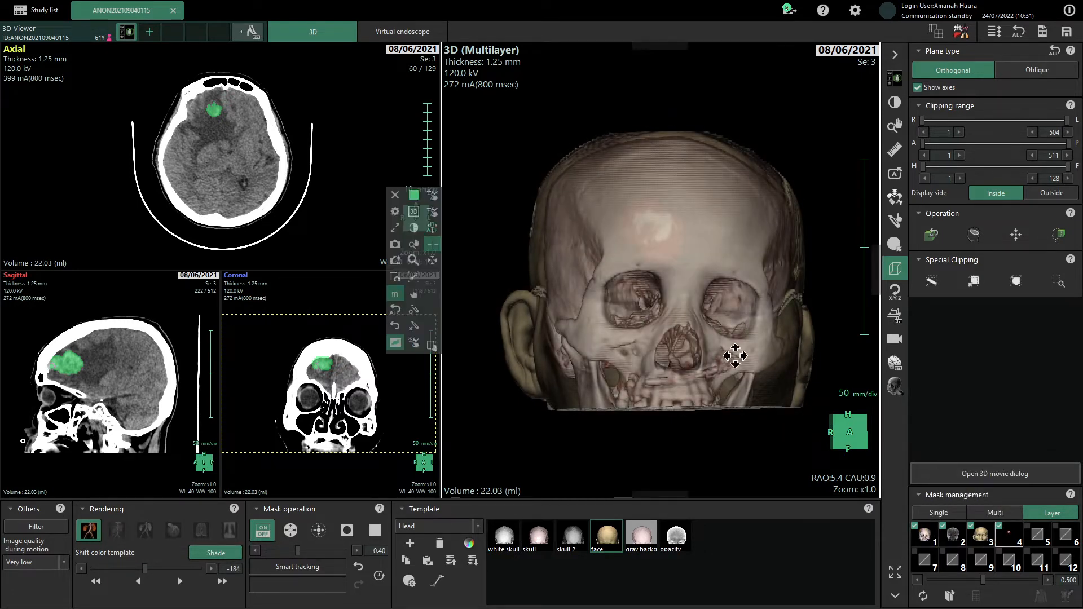
Step: Rotate the layered head to its left side, compare it with and without mask 1, and return to a frontal view
left_click_drag(756, 353, 659, 353)
left_click_drag(587, 346, 600, 347)
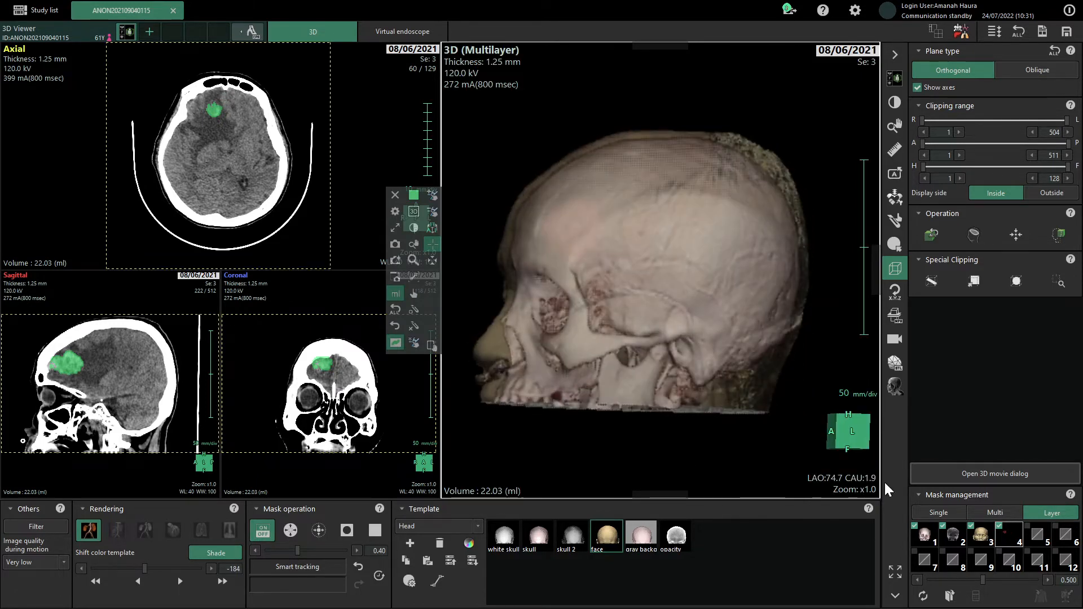
left_click(915, 526)
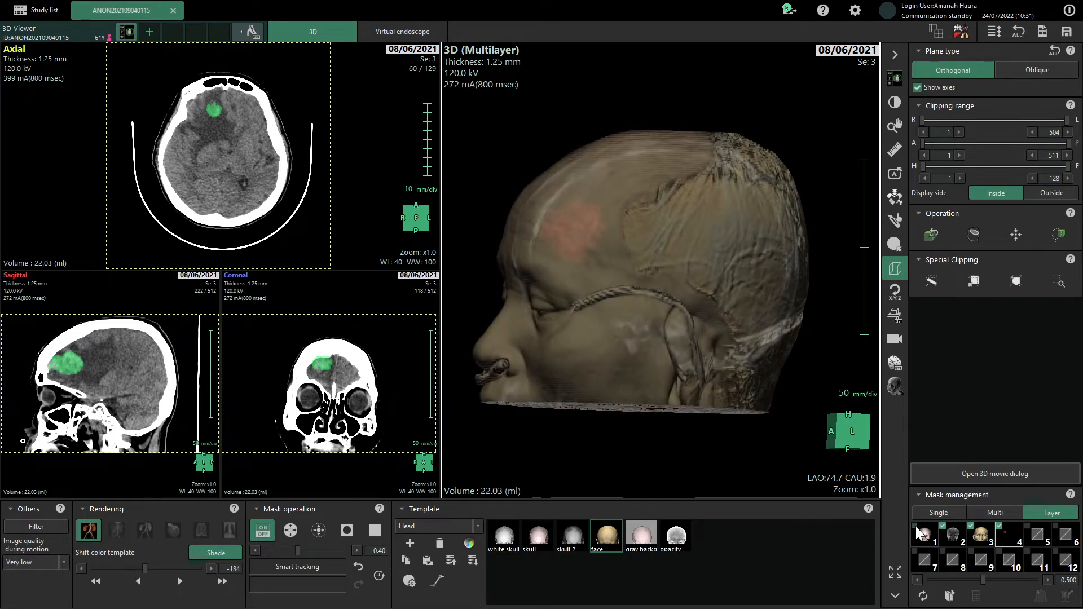
left_click(915, 527)
left_click_drag(562, 306, 600, 287)
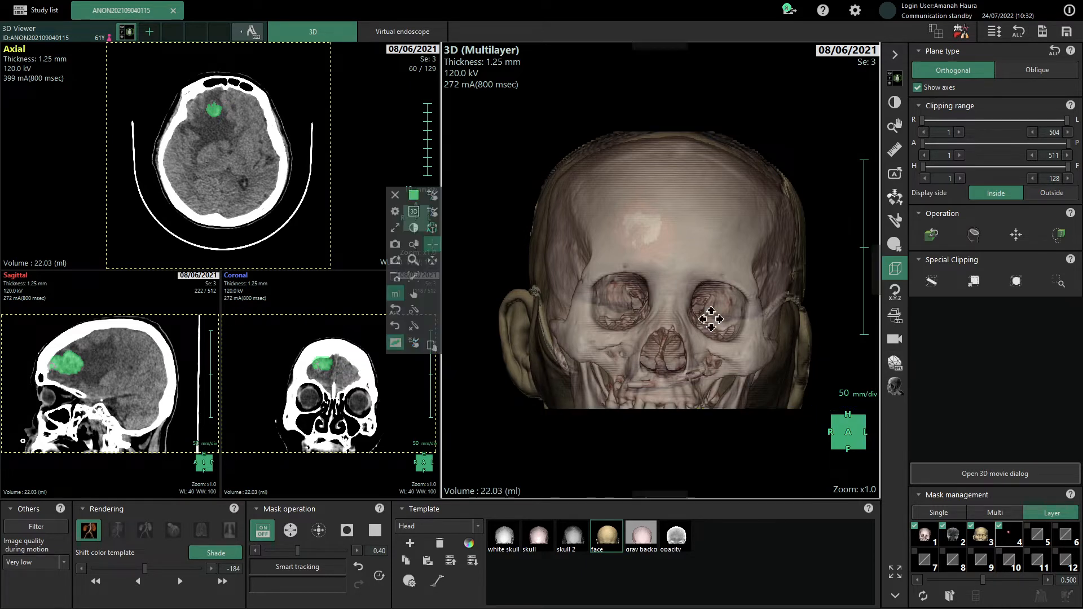
Step: Close the current head CT study without saving a snapshot and delete its unsaved captured images
left_click(173, 10)
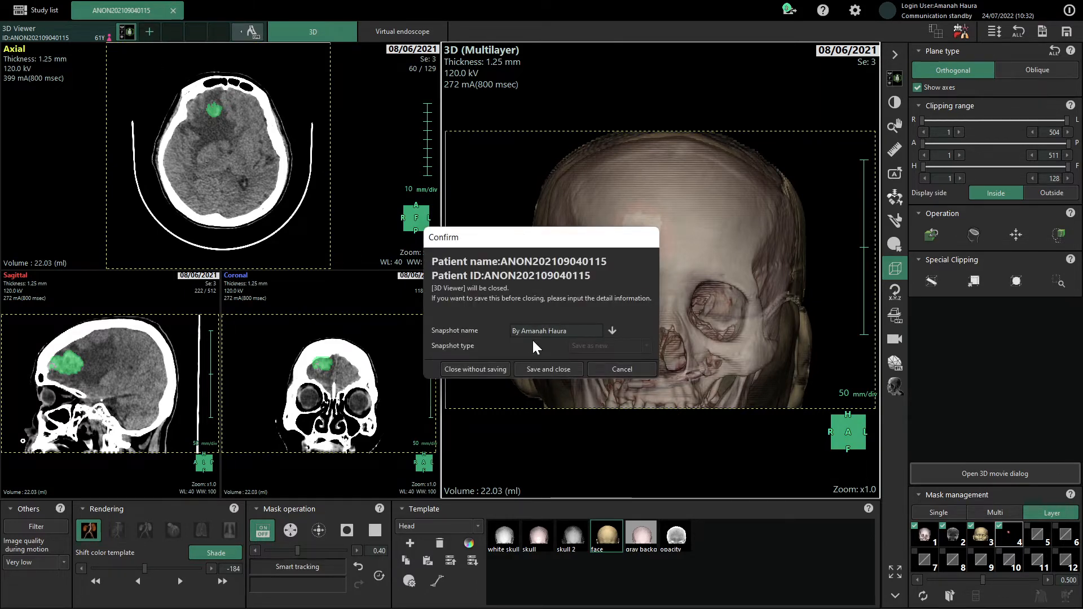
left_click(487, 370)
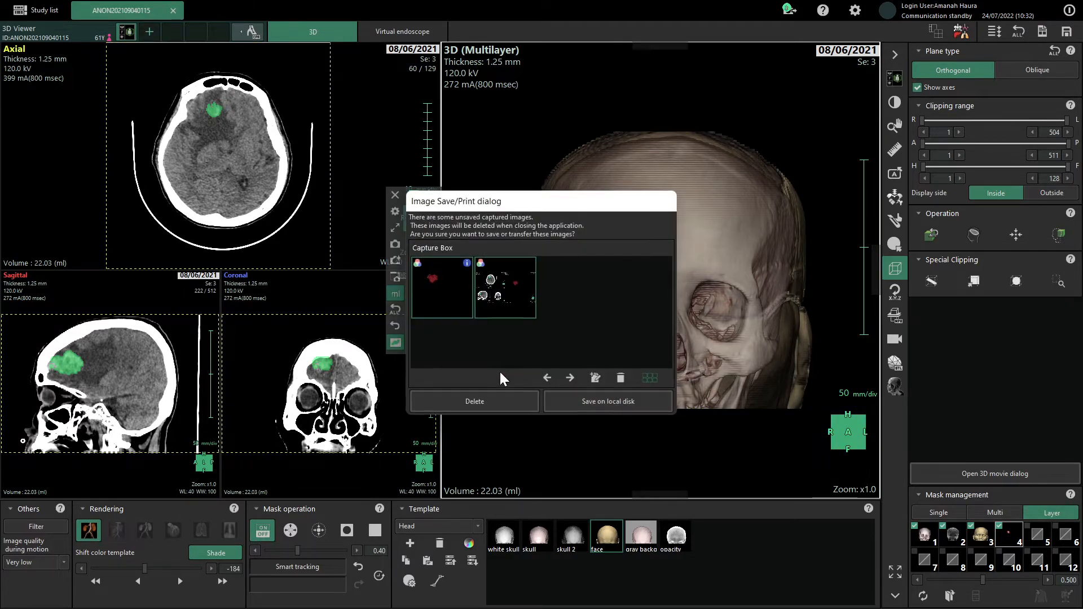
left_click(523, 403)
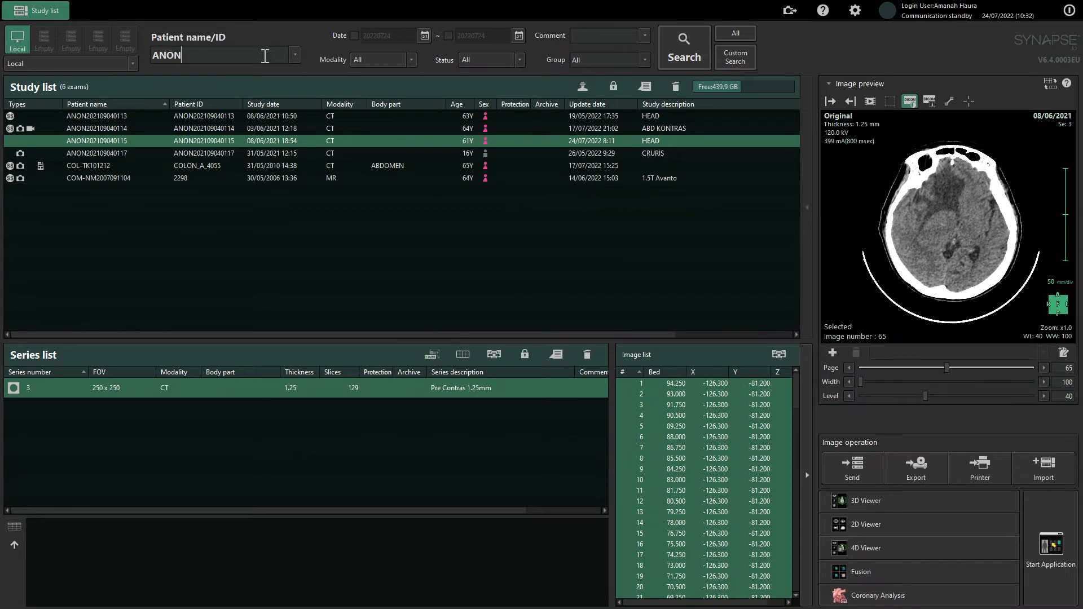
Step: Search the study list for ANON, select the head CT dated 31/08/2021, and preview its image 136
key("Return")
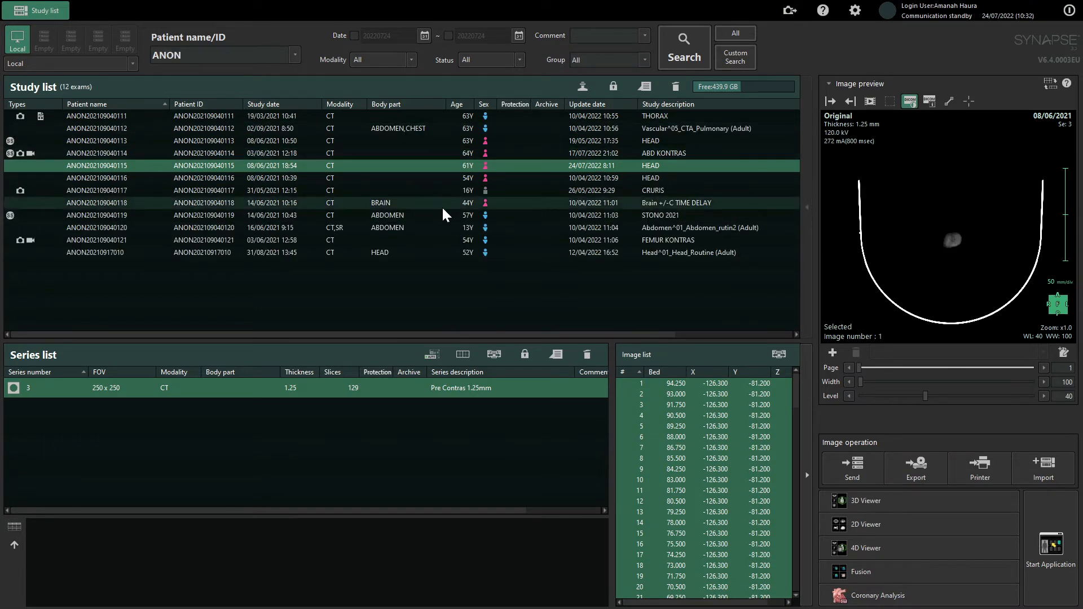
left_click(414, 253)
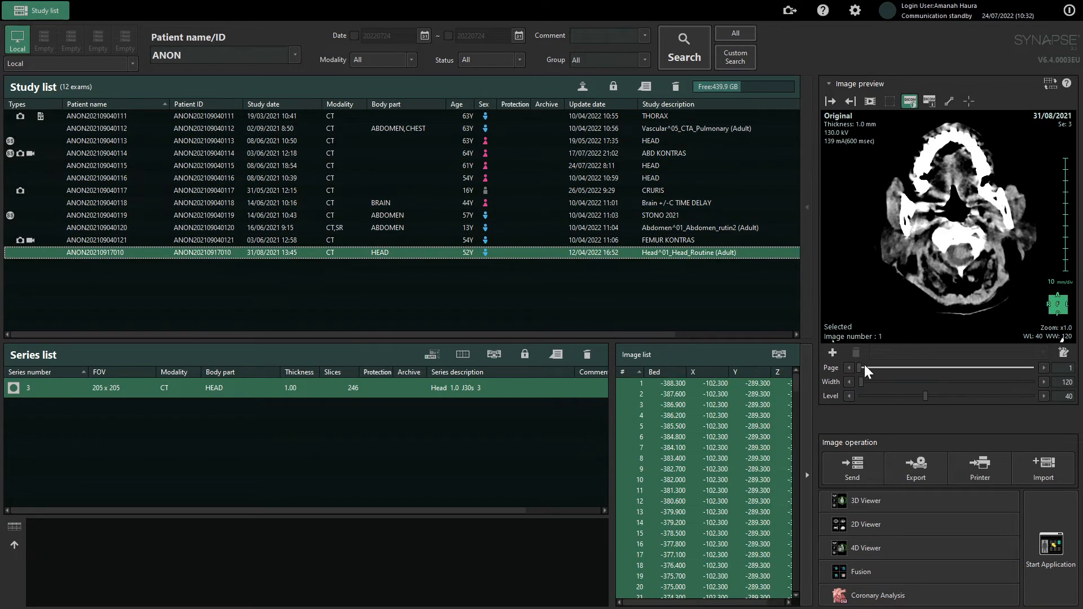
left_click_drag(860, 368, 955, 377)
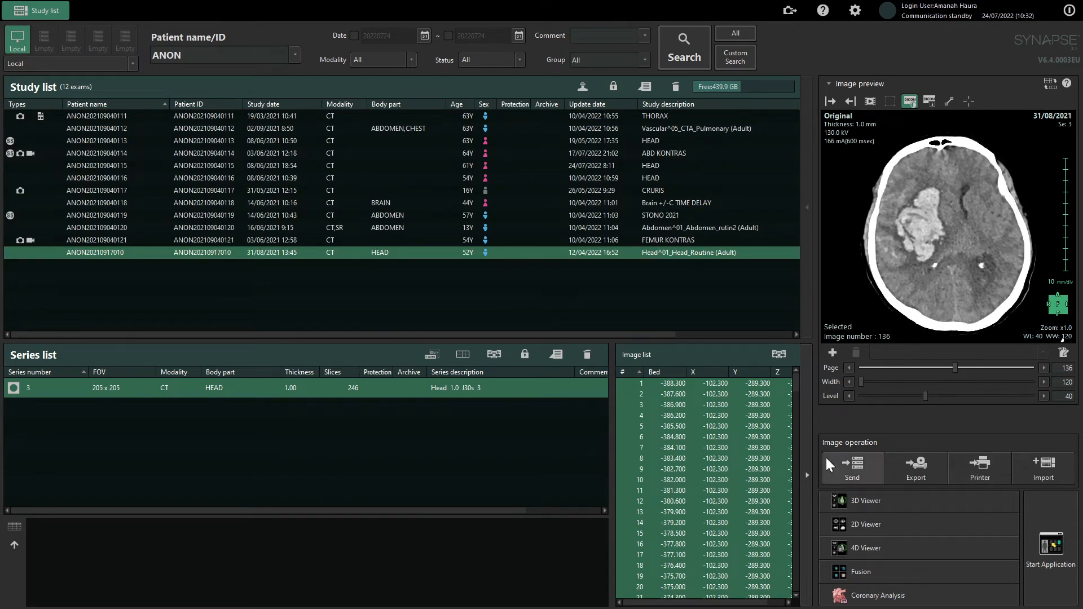
Step: Open the selected head CT in the 3D Viewer and expand the tool settings, mask management and rendering template areas
left_click(888, 498)
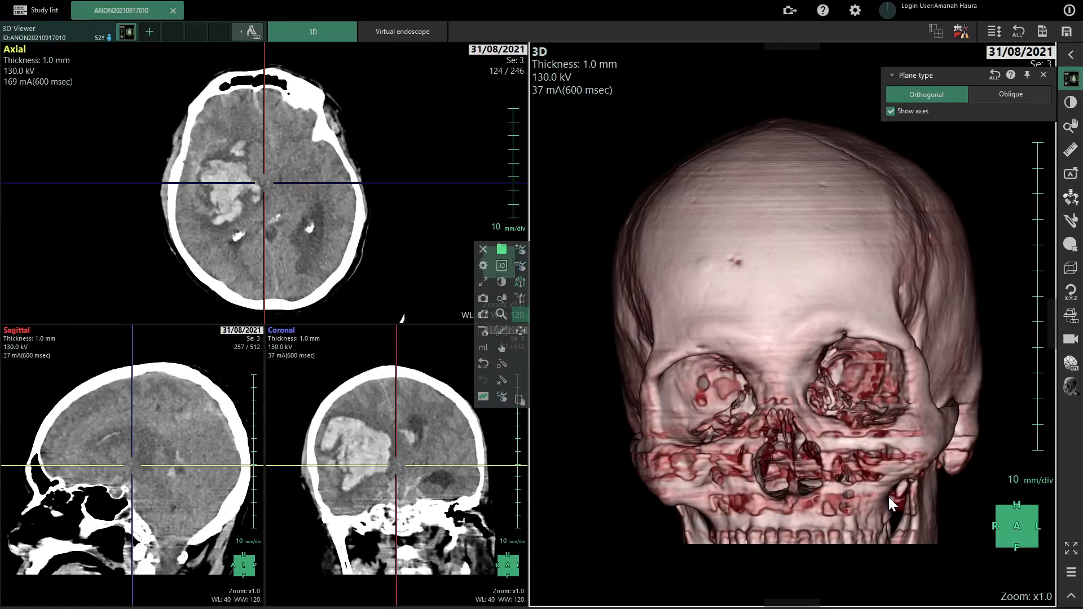
left_click(1068, 57)
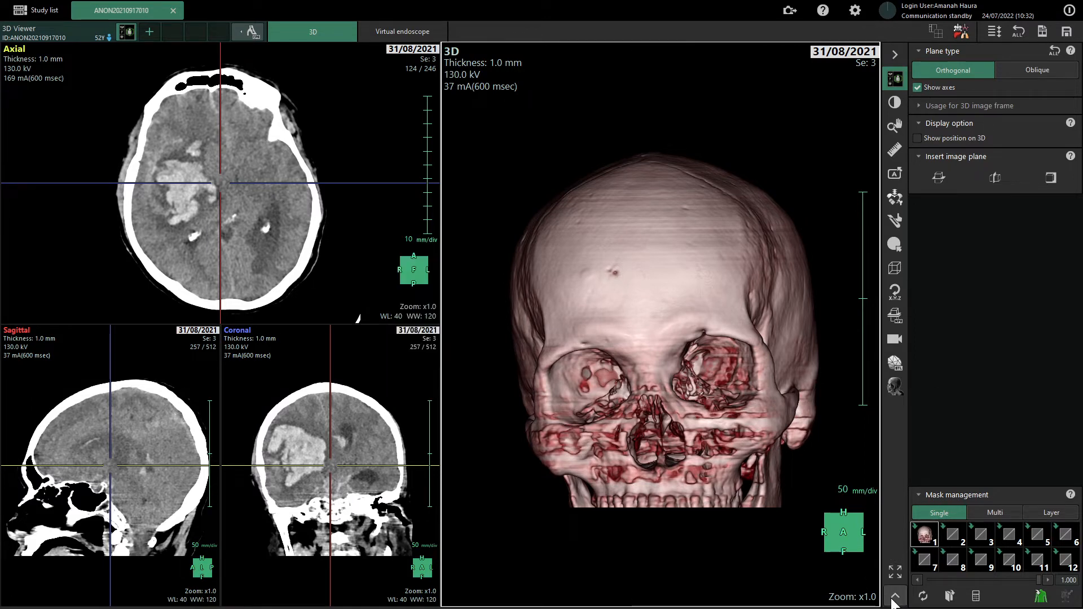
left_click(895, 597)
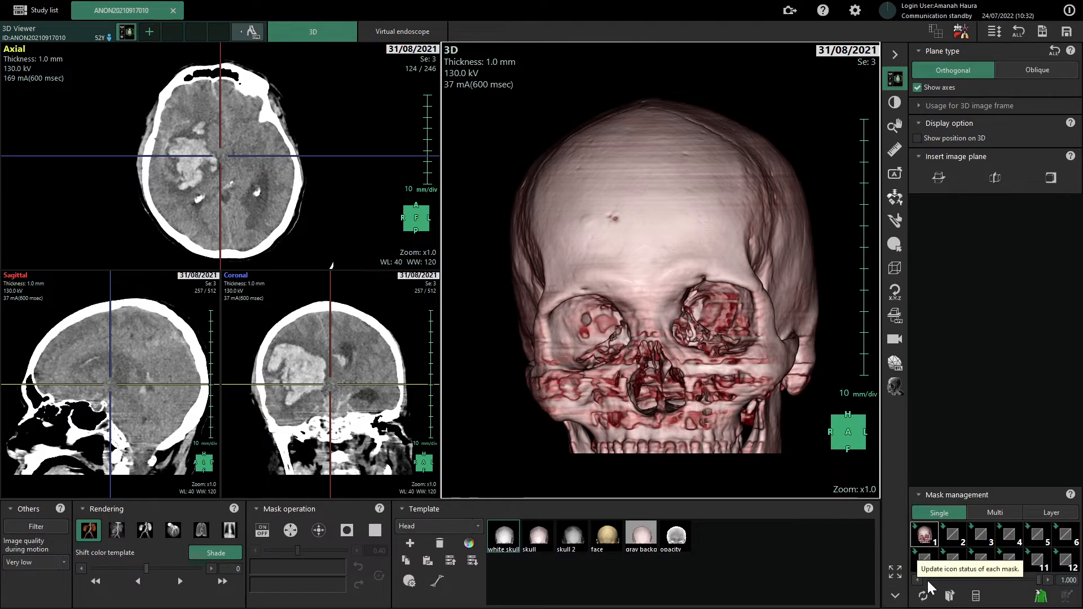
Step: Fill masks 2, 3 and 4 with the skull, inspect it enlarged from an oblique angle, and restore the multi-view layout
left_click(955, 541)
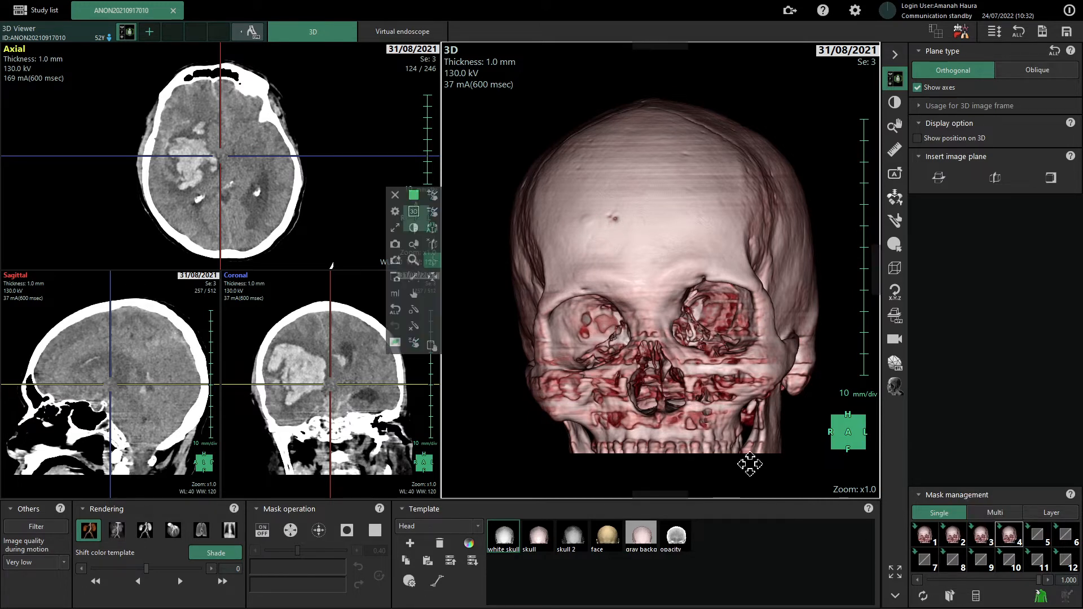
left_click_drag(579, 332, 602, 333)
double_click(593, 327)
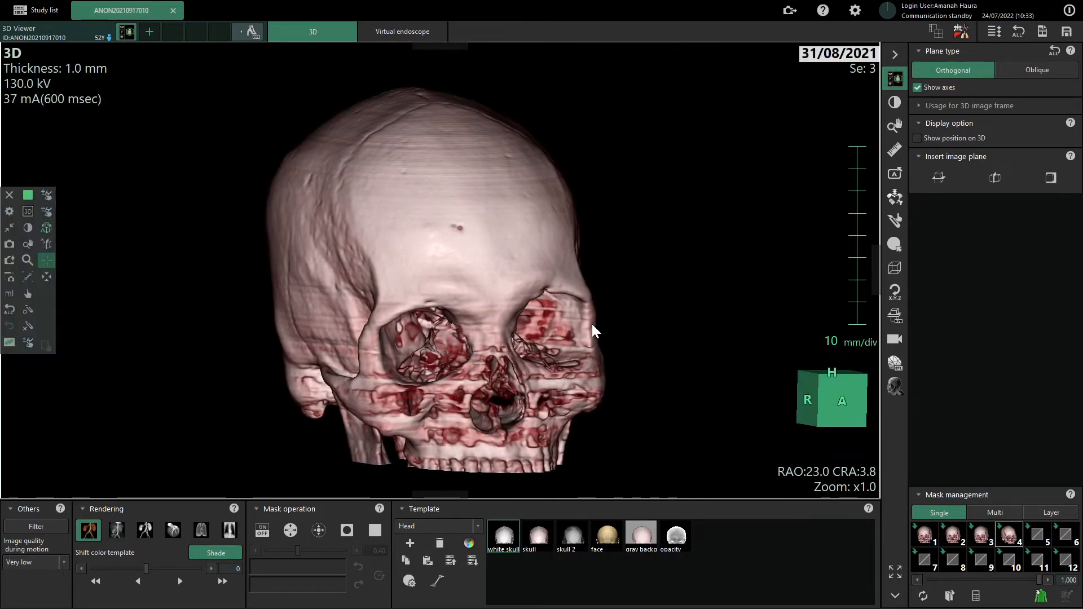
double_click(511, 289)
left_click_drag(747, 375, 730, 378)
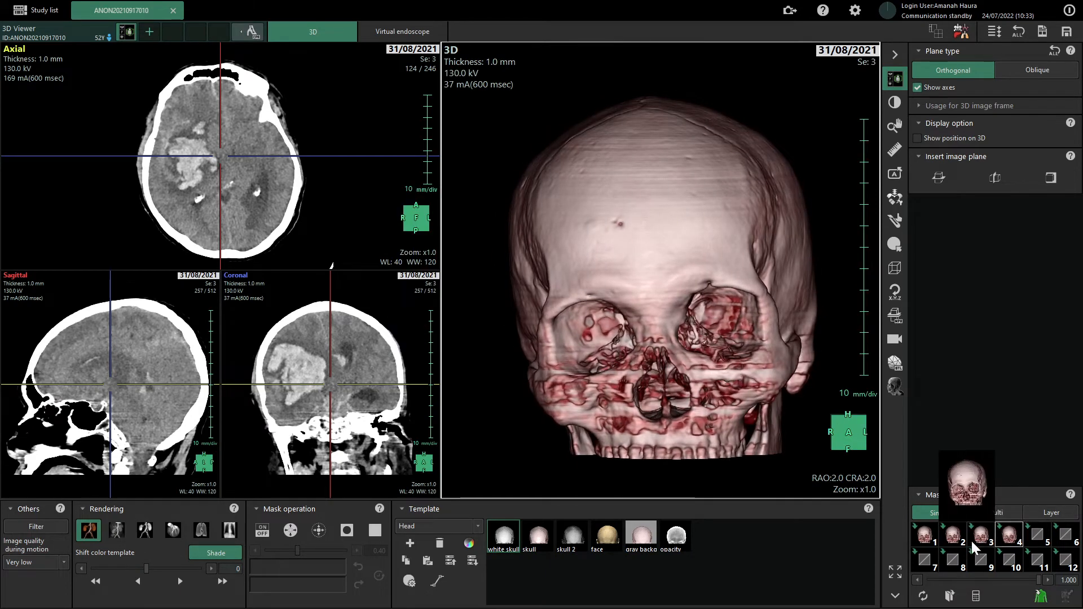
Step: Apply the opacity template to mask 2
mouse_move(932, 536)
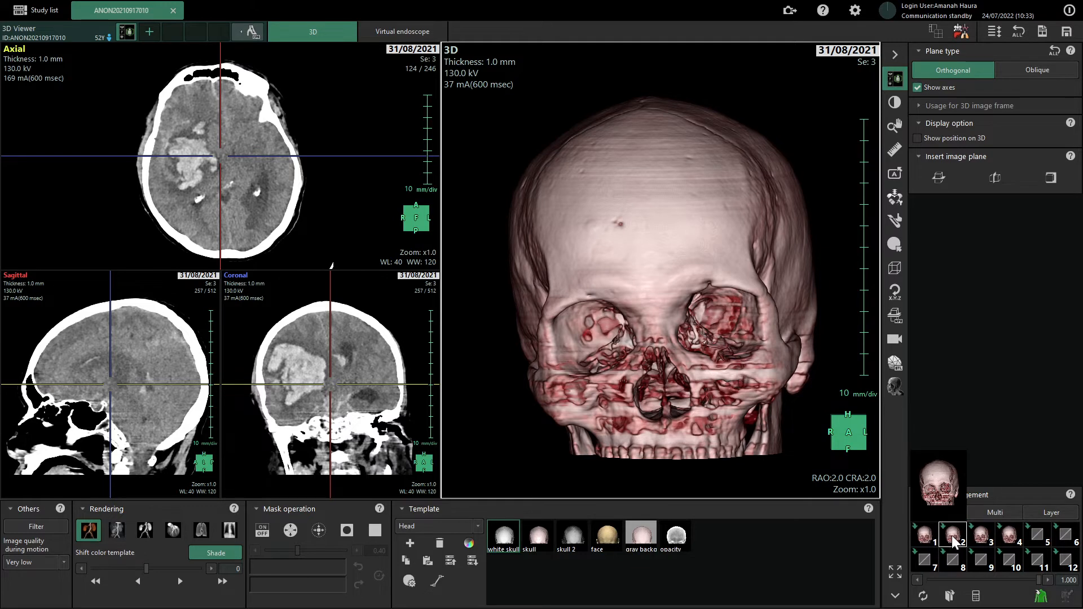
left_click(677, 538)
Step: Extract the large hemorrhage into mask 3 with tumor extraction from a line across it on axial slice 110, replacing the mask's contents
mouse_move(971, 550)
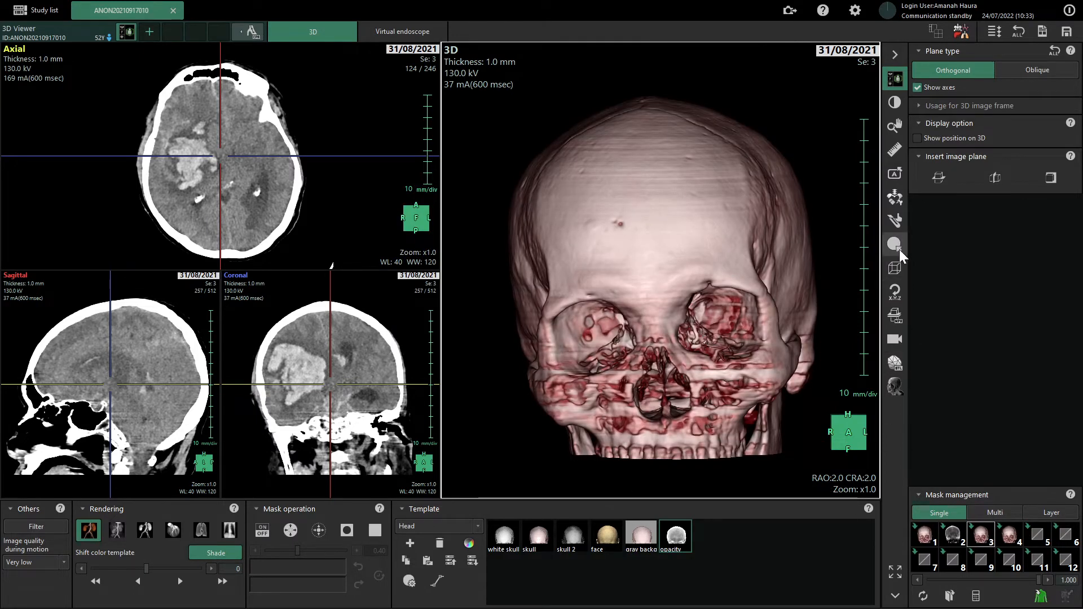
left_click(897, 199)
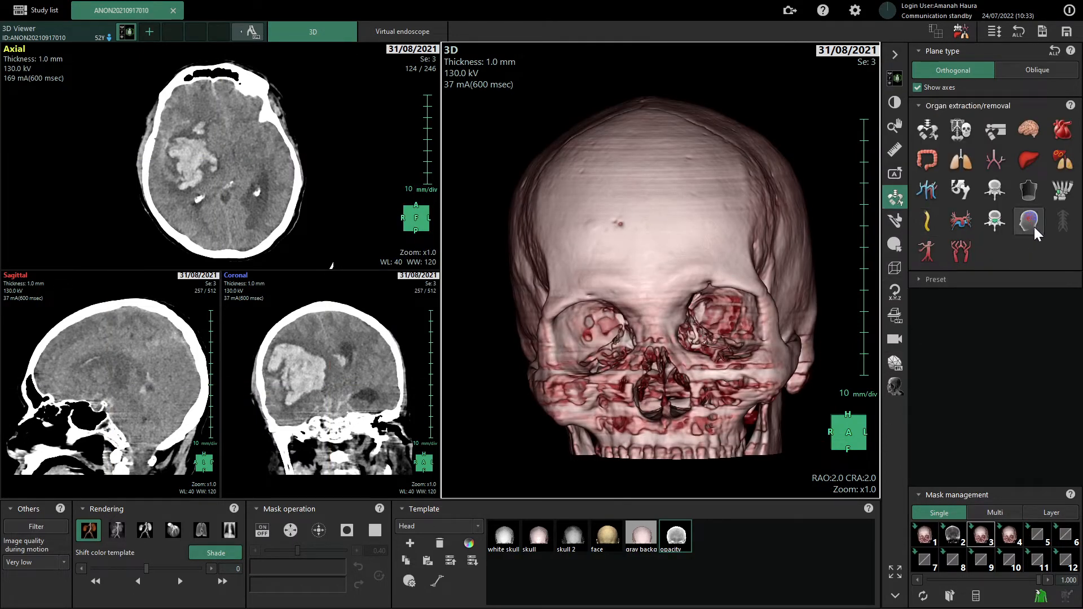
left_click(1064, 164)
scroll(223, 164, "down", 9)
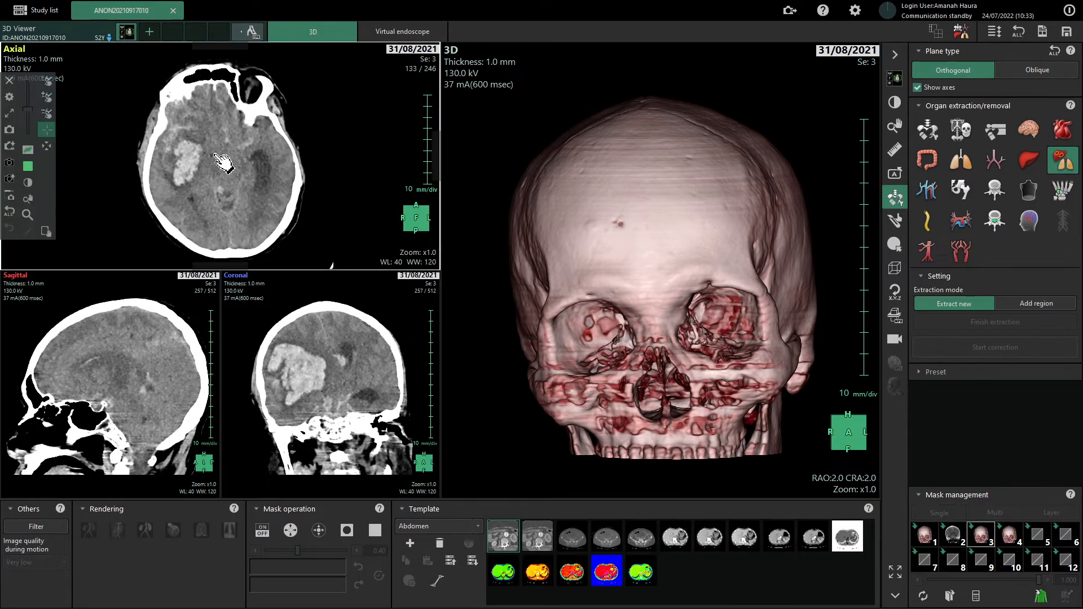
scroll(223, 163, "up", 20)
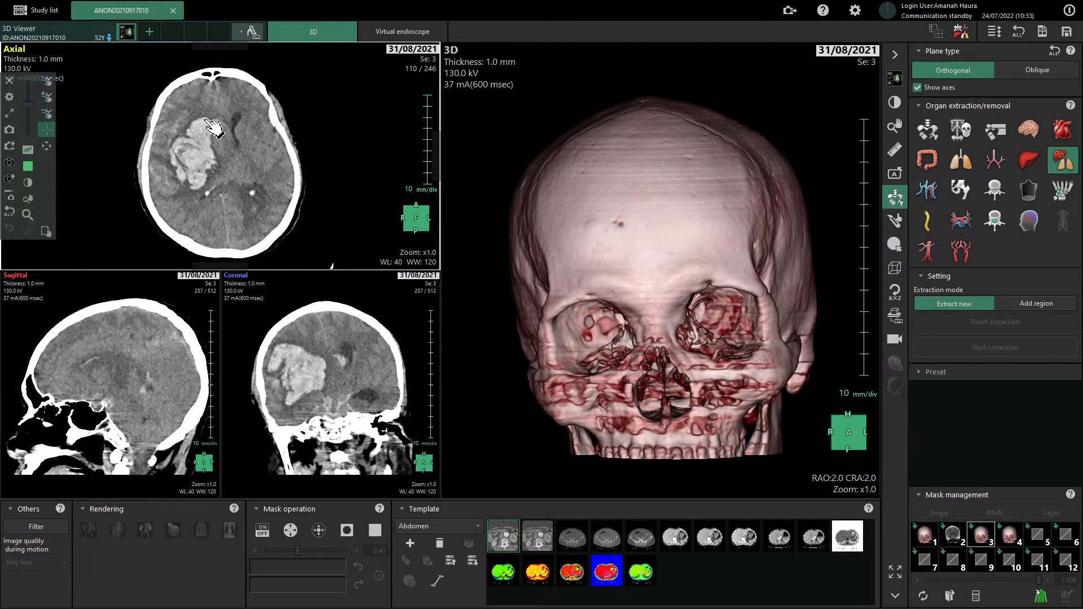
left_click_drag(205, 120, 196, 190)
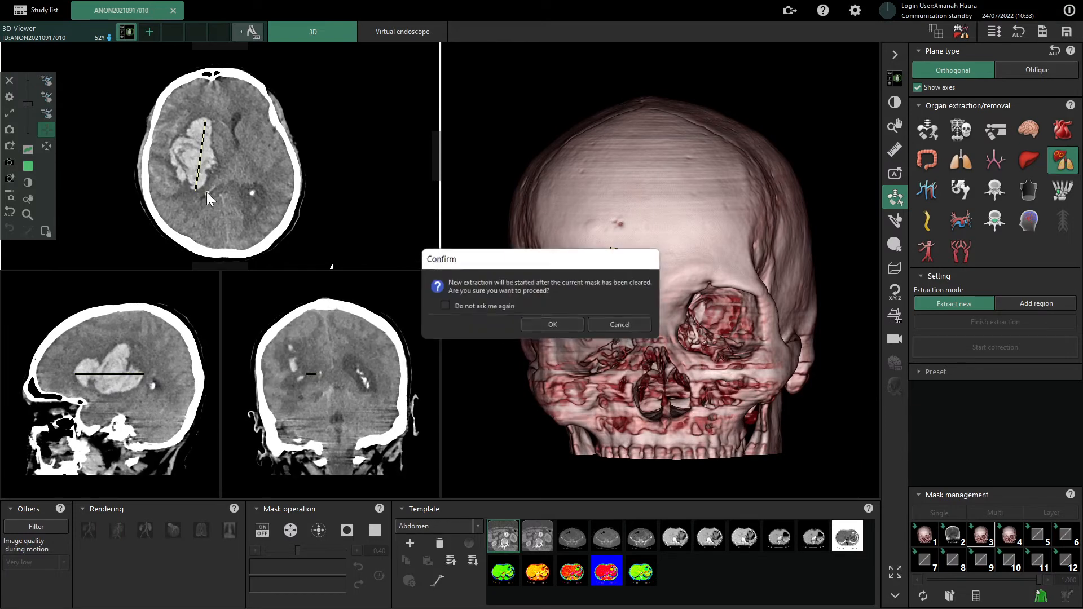
left_click(550, 323)
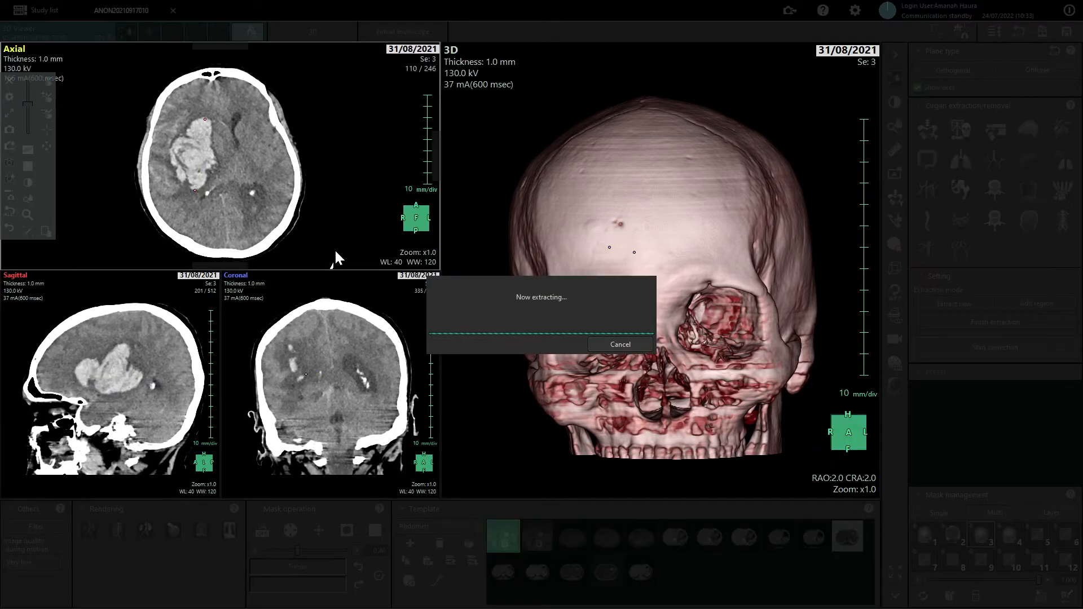
scroll(220, 194, "down", 20)
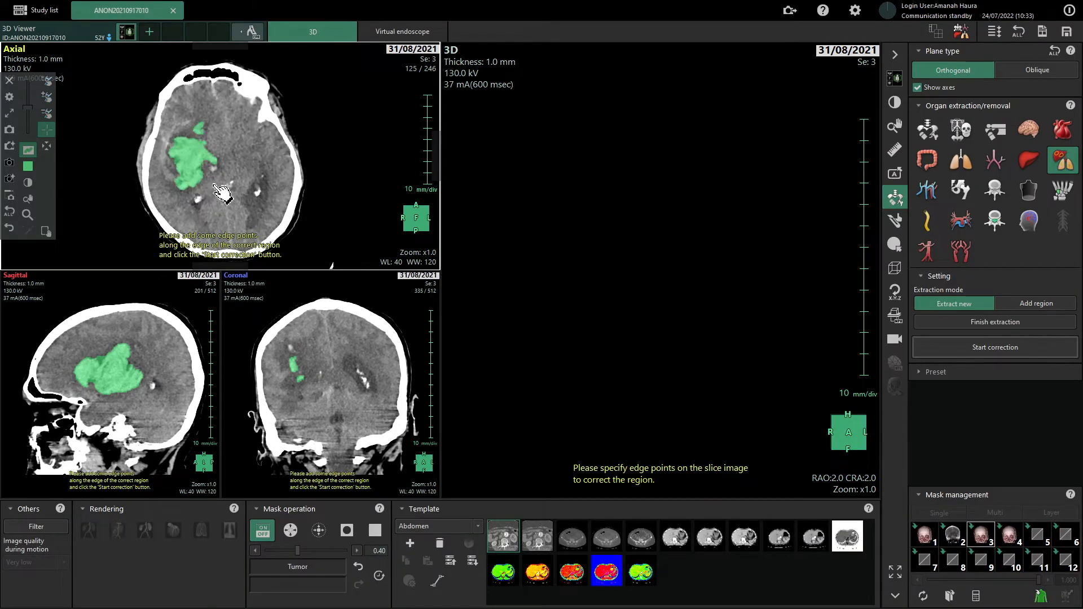
scroll(220, 194, "up", 10)
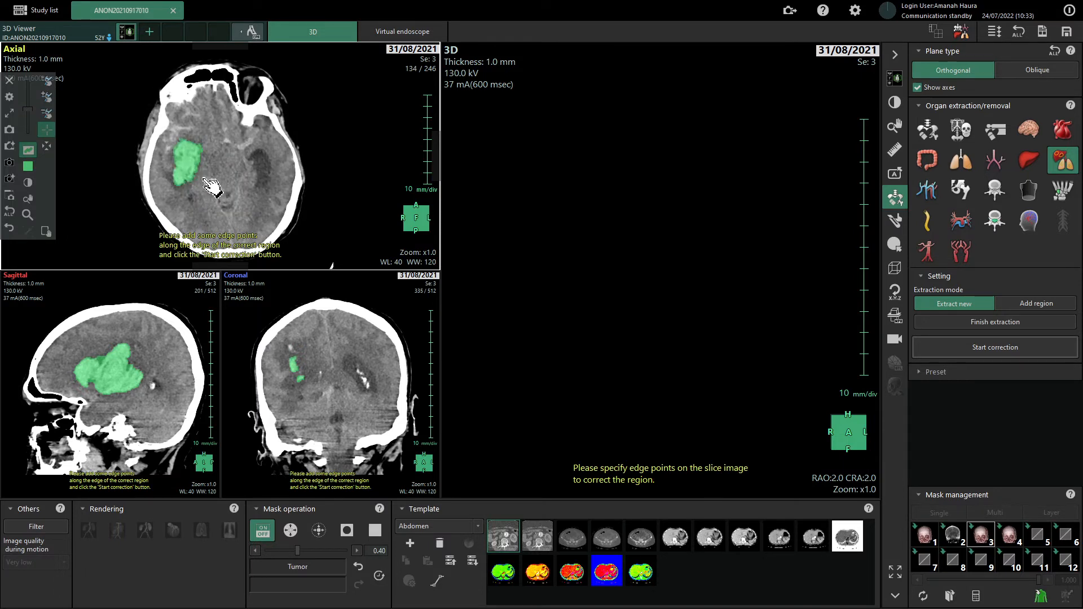
scroll(198, 169, "up", 18)
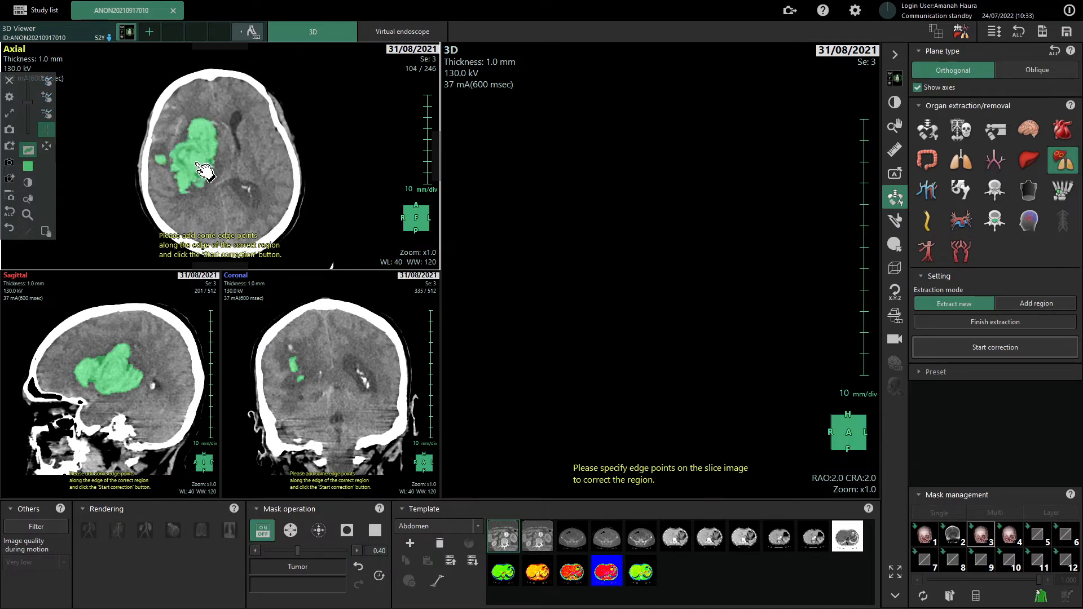
Step: Shift mask 3's color template to -97 in the 3D view and display the hemorrhage's volume
left_click(691, 297)
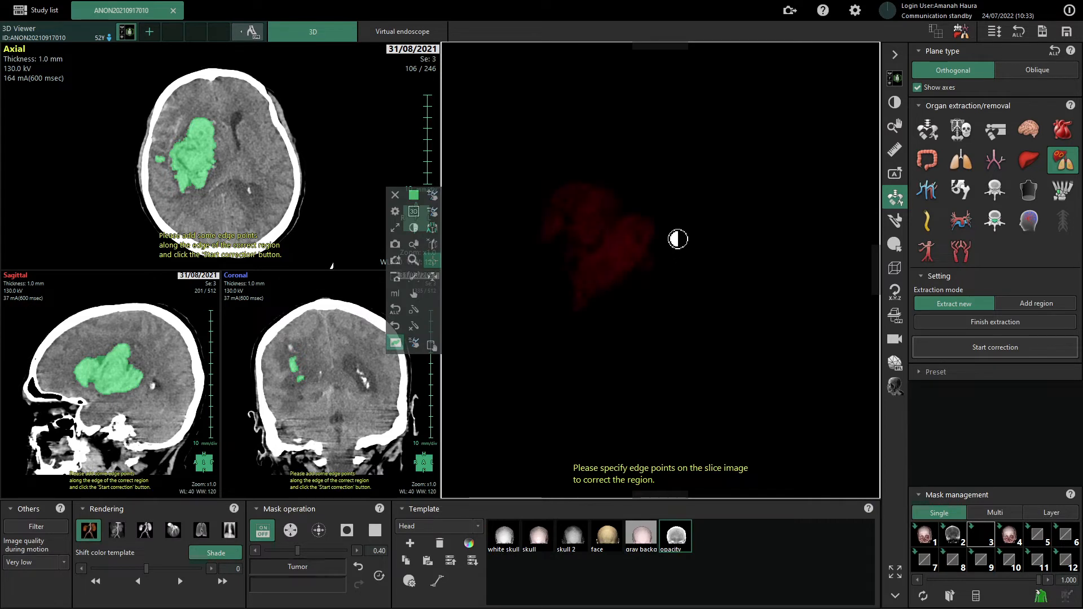
left_click_drag(675, 228, 671, 251)
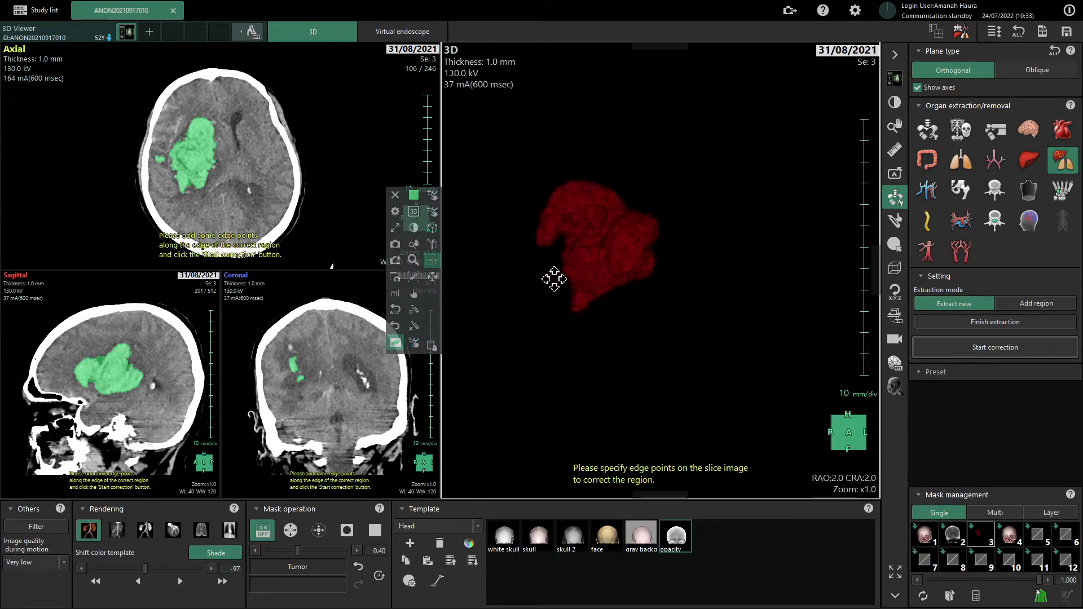
left_click(394, 298)
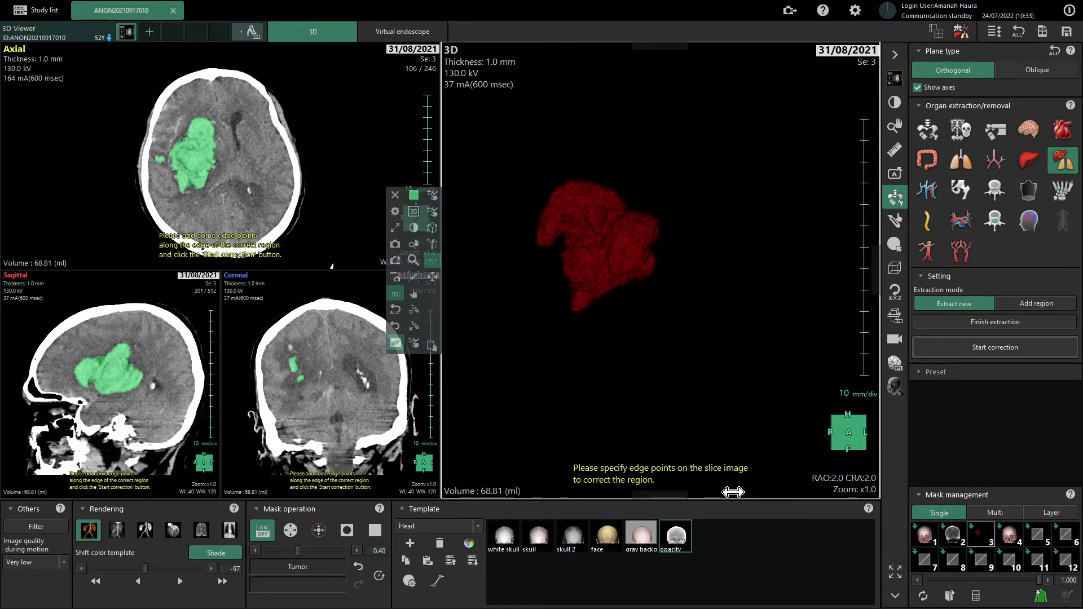
Step: Select mask 4, locate the narrow hemorrhage beside the ventricle on axial slice 93, and hide the green mask overlay
left_click(1010, 541)
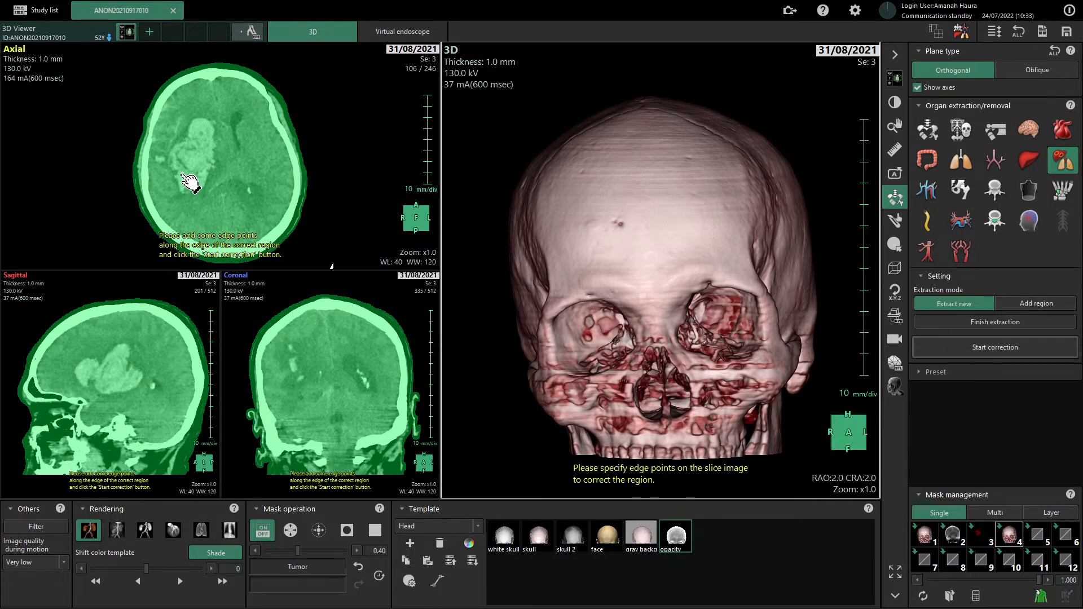
scroll(241, 177, "down", 20)
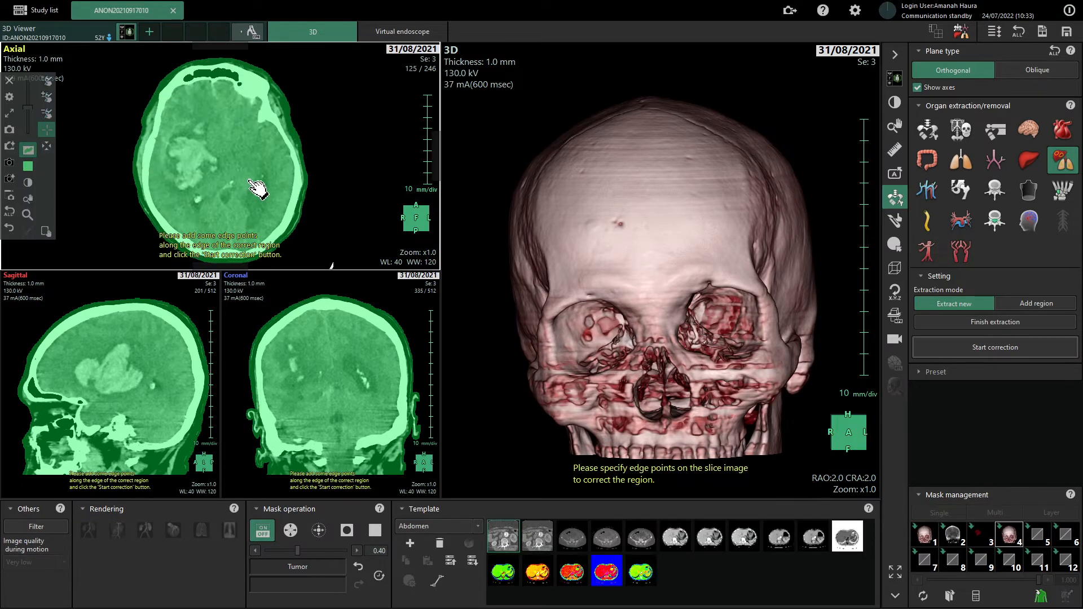
scroll(257, 192, "up", 11)
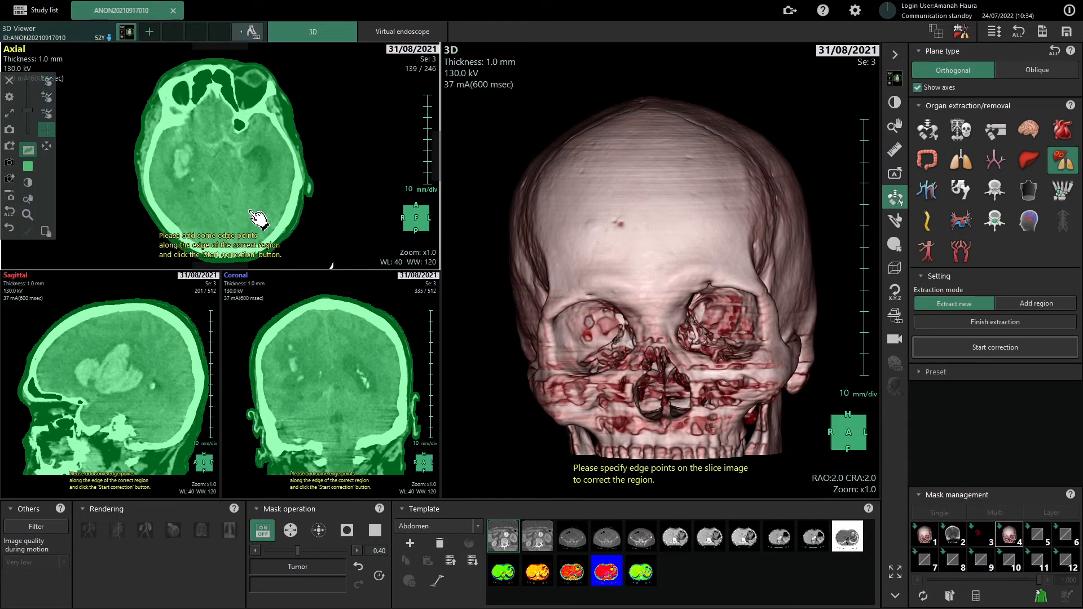
scroll(248, 211, "up", 20)
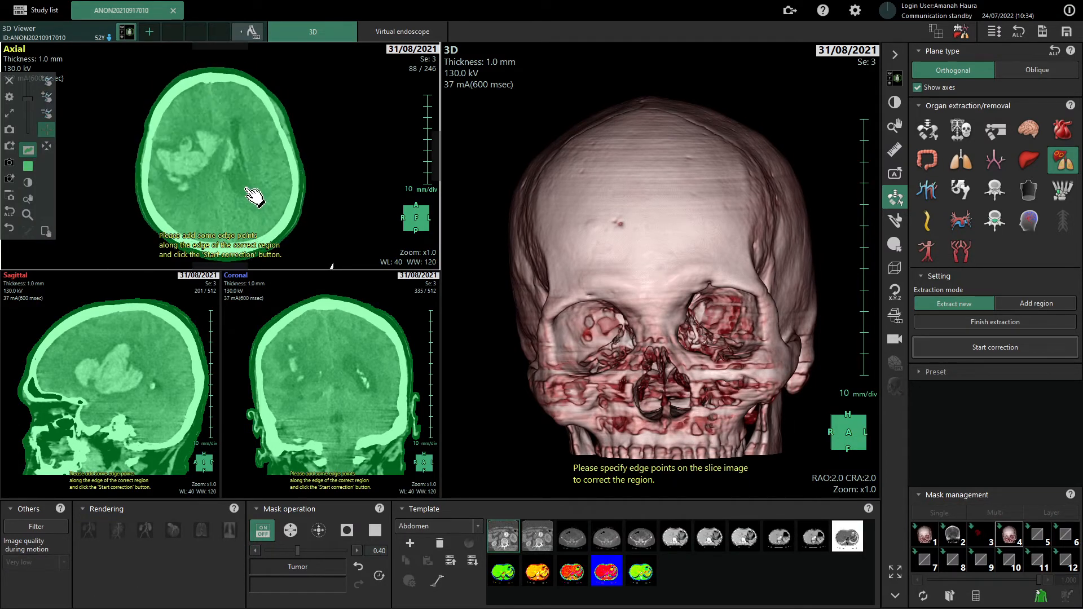
scroll(246, 169, "up", 1)
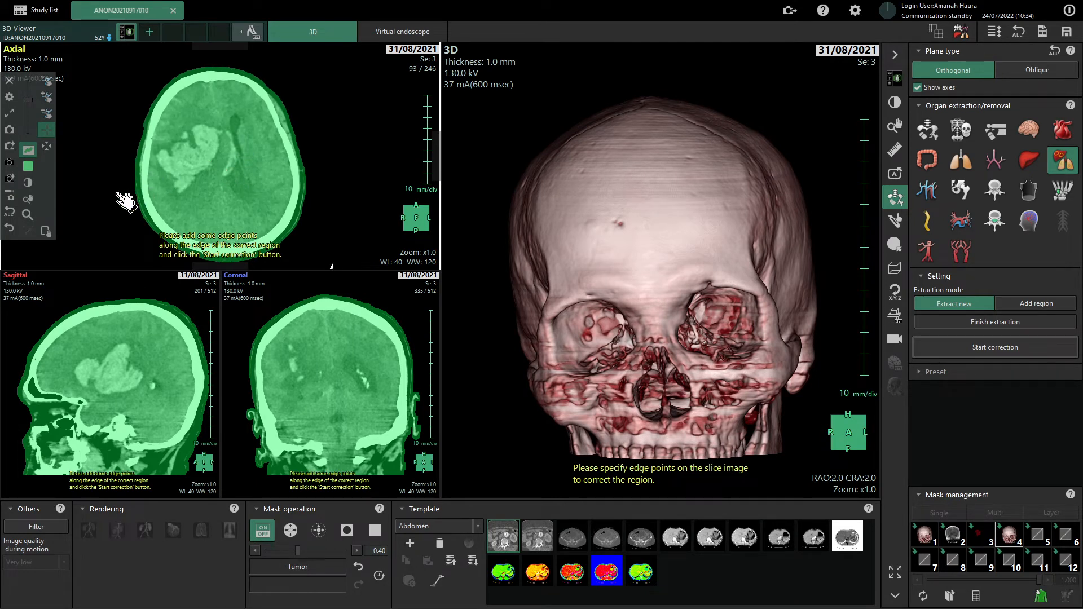
left_click(29, 150)
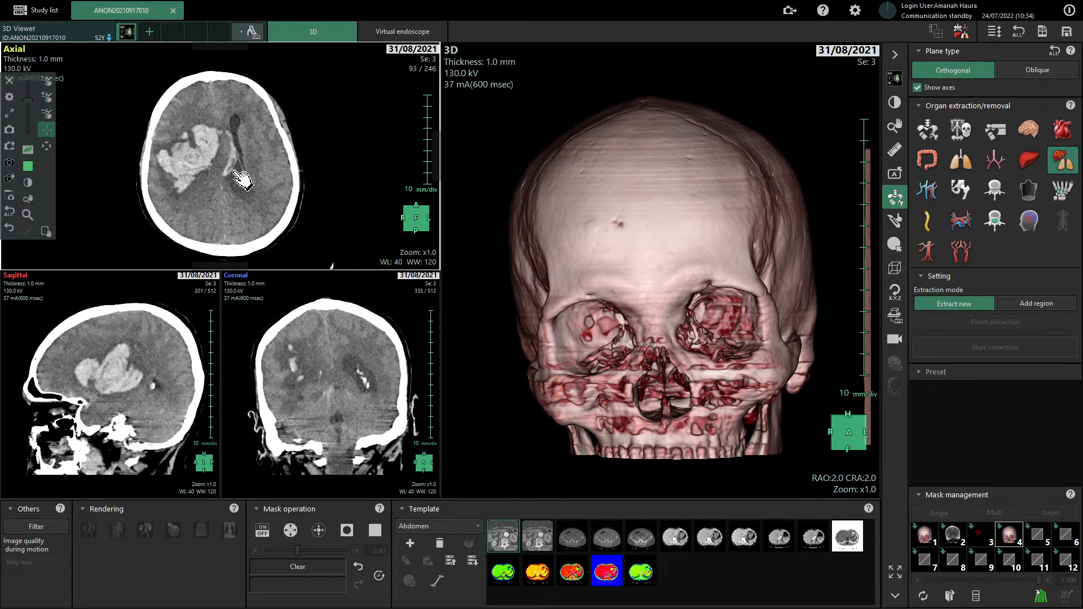
Step: Try to extract the narrow ventricular hemorrhage into mask 4 from a line along it on axial slice 93
left_click_drag(237, 181, 232, 146)
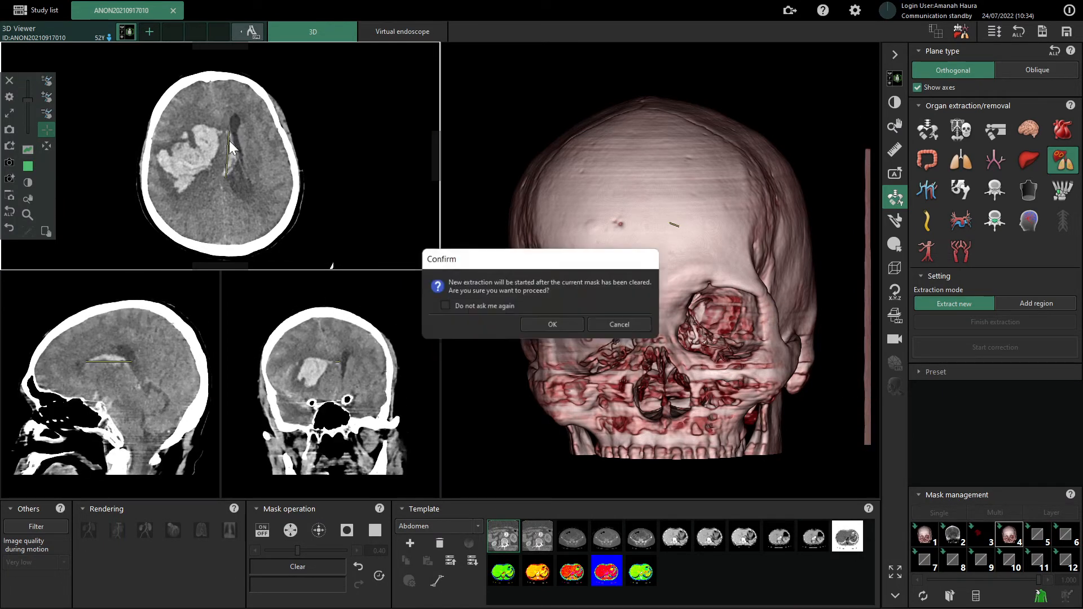
left_click(522, 323)
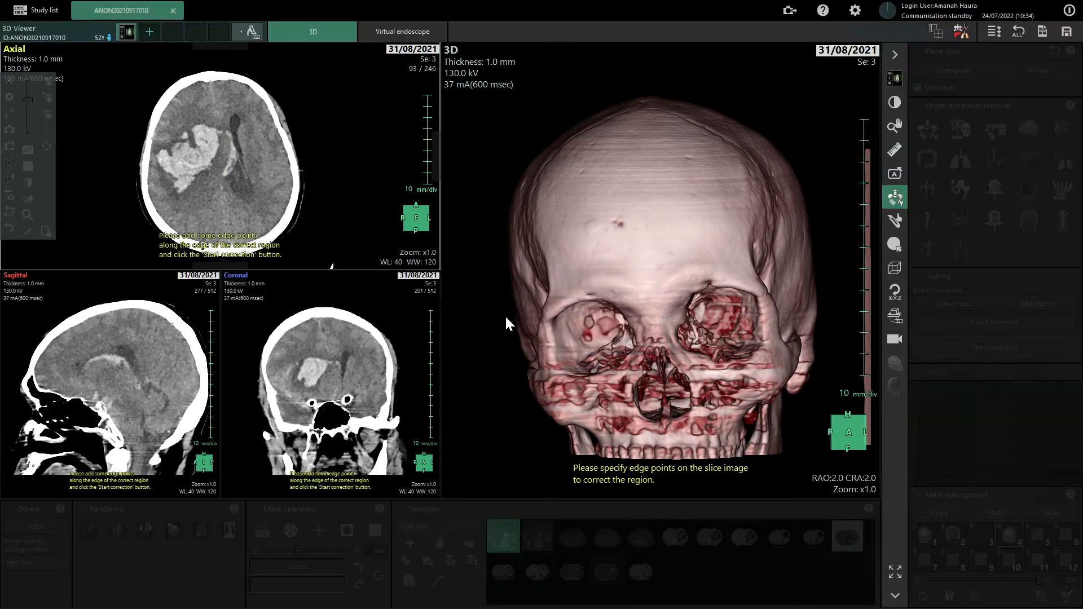
scroll(259, 197, "up", 6)
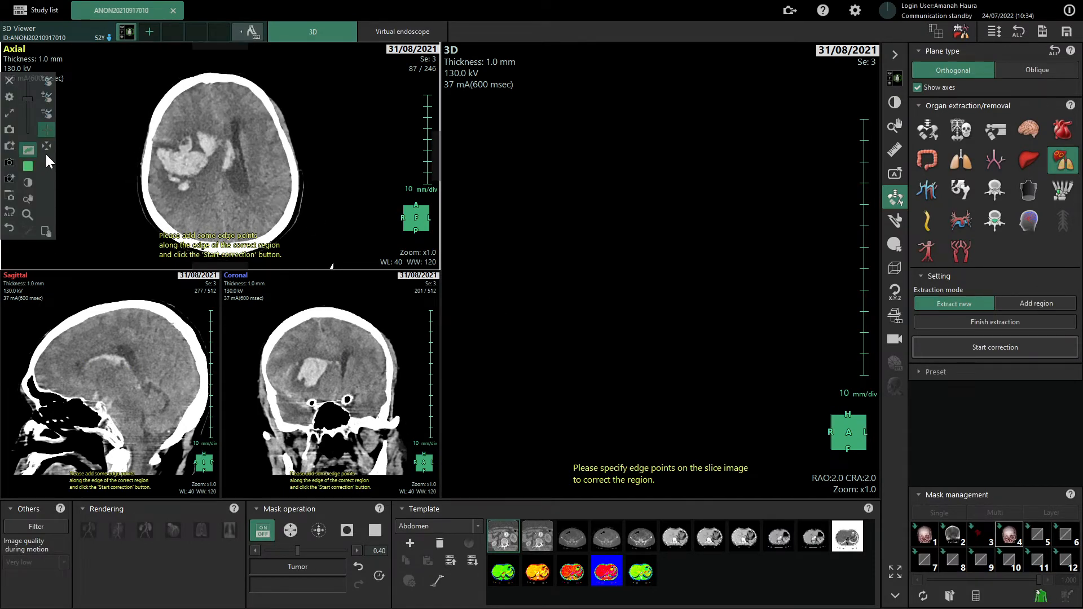
left_click(224, 171)
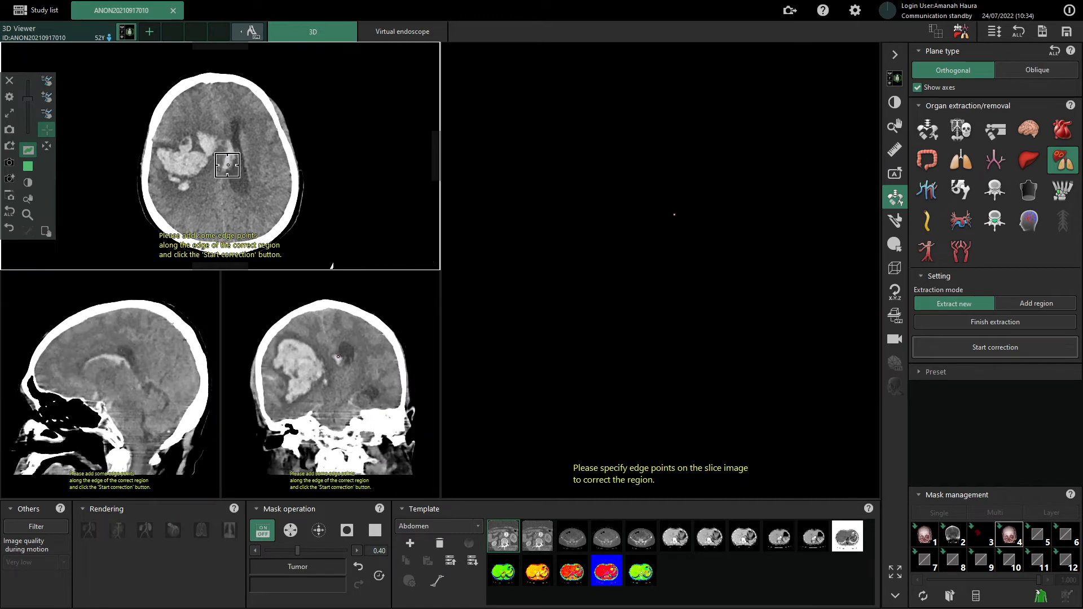
left_click(33, 164)
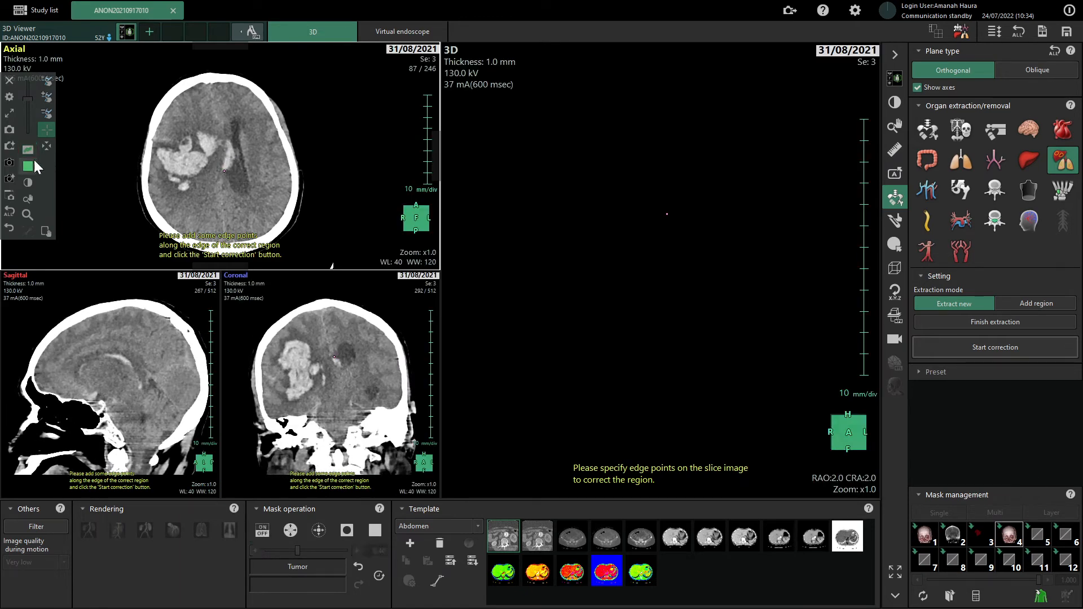
Step: Extract the narrow ventricular hemorrhage into mask 4 from a line along it on axial slice 87, replacing the mask's contents
left_click_drag(228, 141, 225, 168)
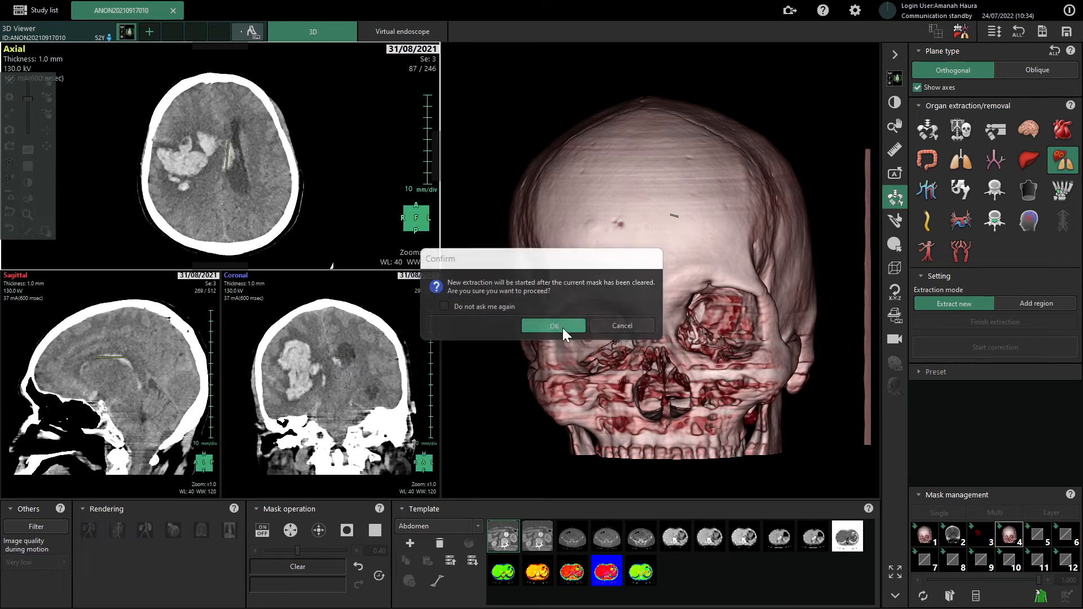
left_click(562, 325)
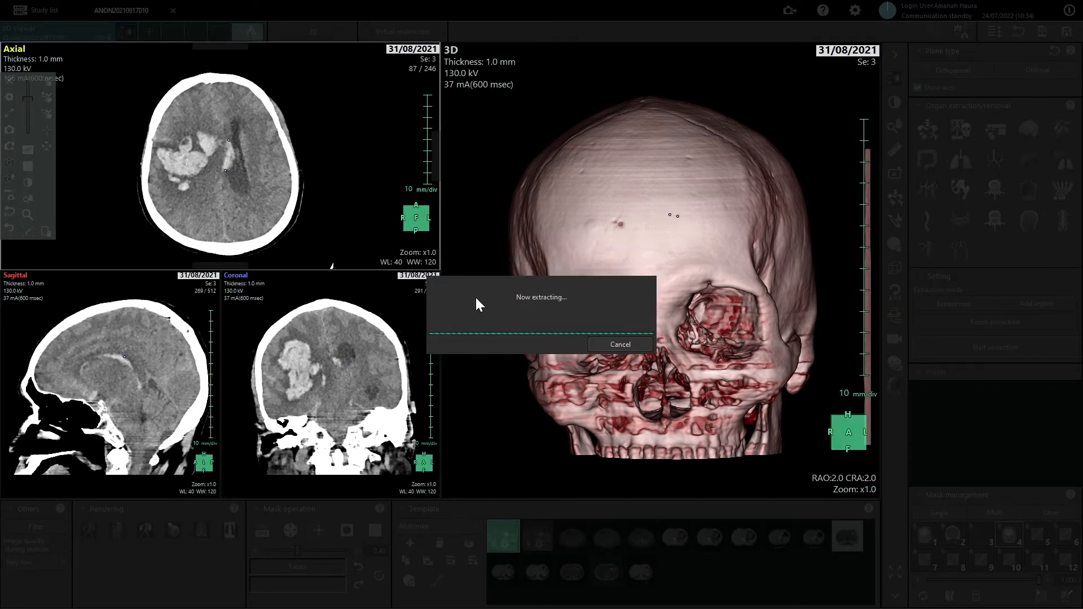
scroll(232, 186, "up", 6)
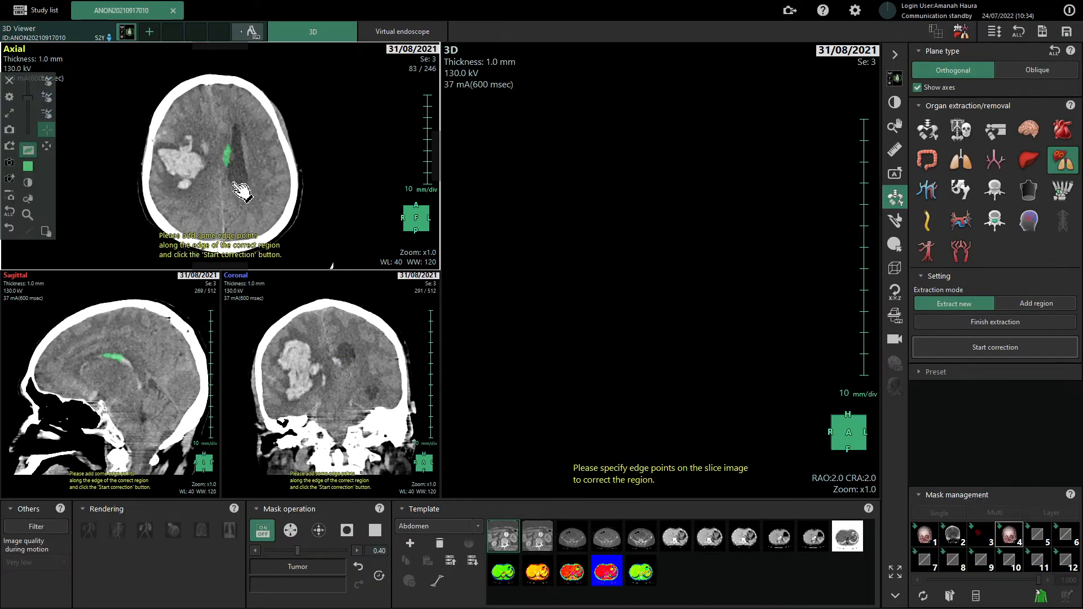
scroll(231, 186, "down", 8)
scroll(238, 193, "down", 4)
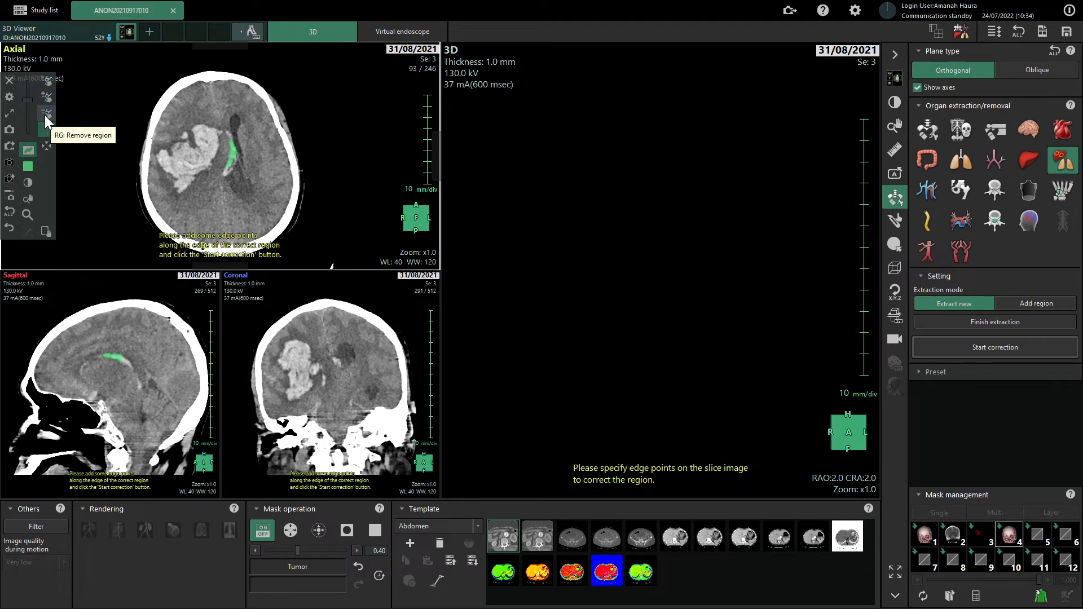
Step: Add the missing ends of the ventricular hemorrhage to mask 4 with region growing on axial slice 93
left_click(47, 99)
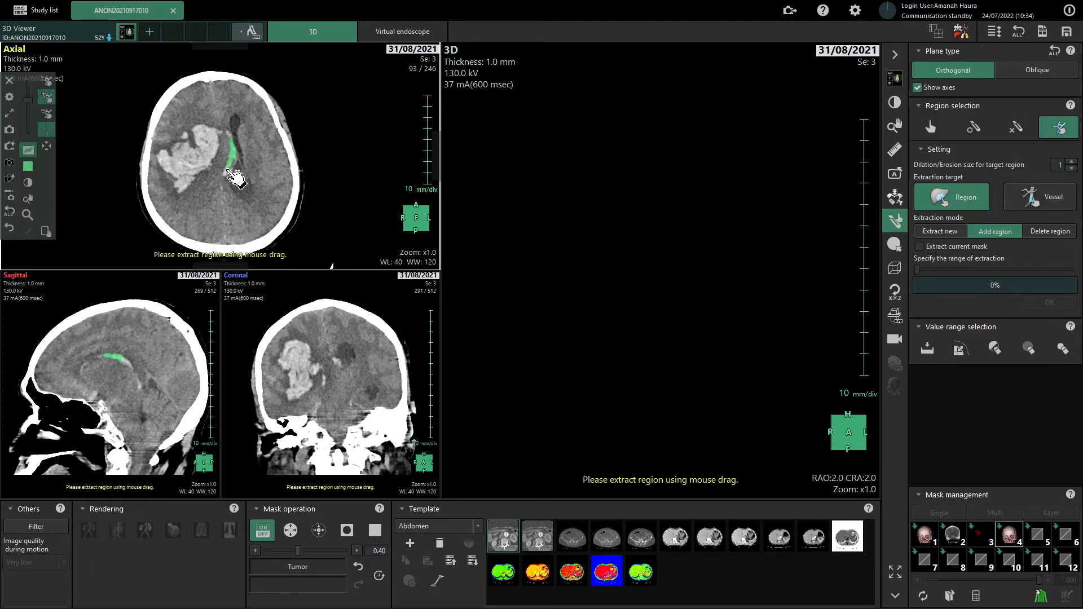
left_click_drag(228, 172, 225, 182)
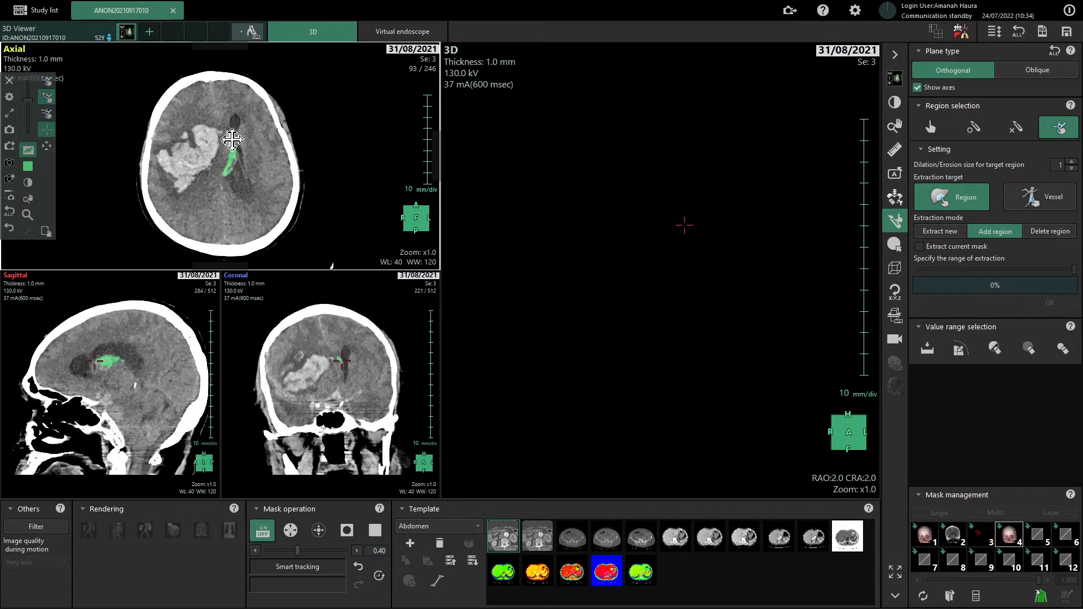
left_click_drag(232, 139, 256, 168)
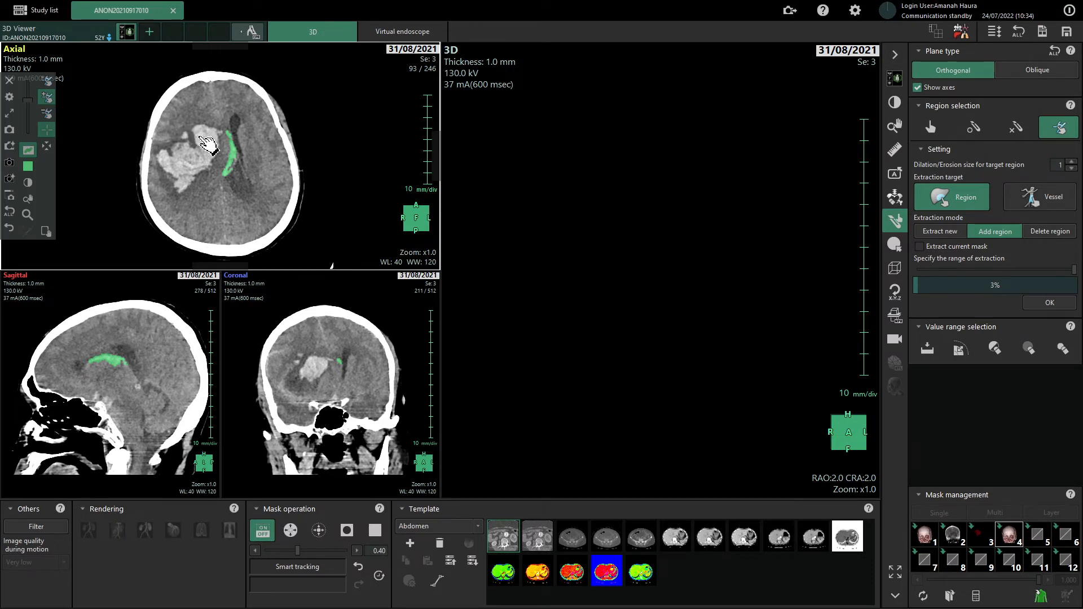
scroll(246, 171, "down", 4)
scroll(246, 170, "up", 6)
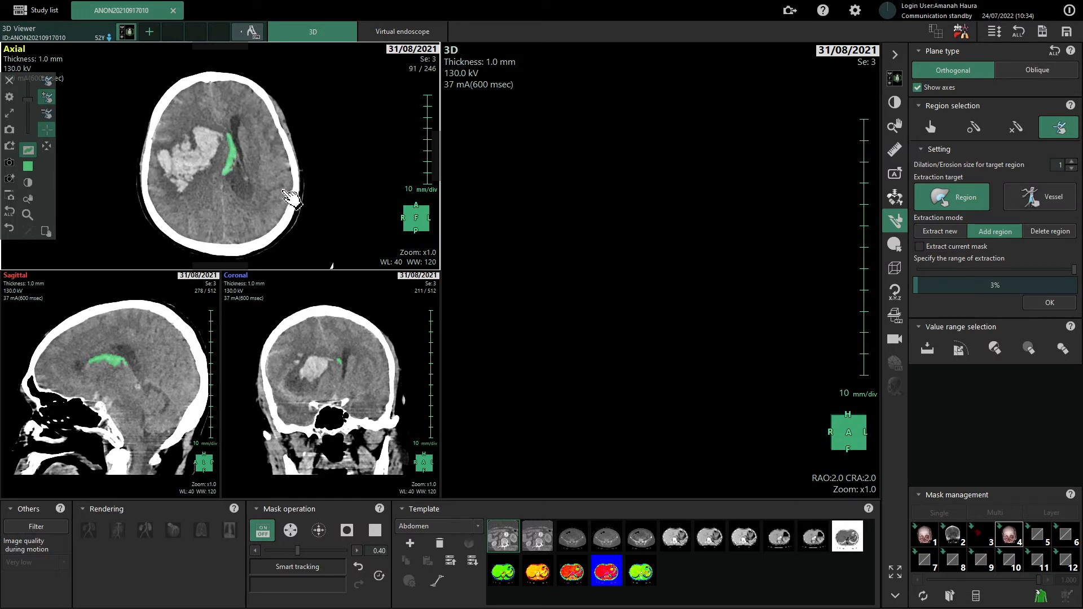
Step: Shift mask 4's color template to -129, rotate the 3D view to an oblique top angle, and display the ventricular hemorrhage's volume
left_click(700, 313)
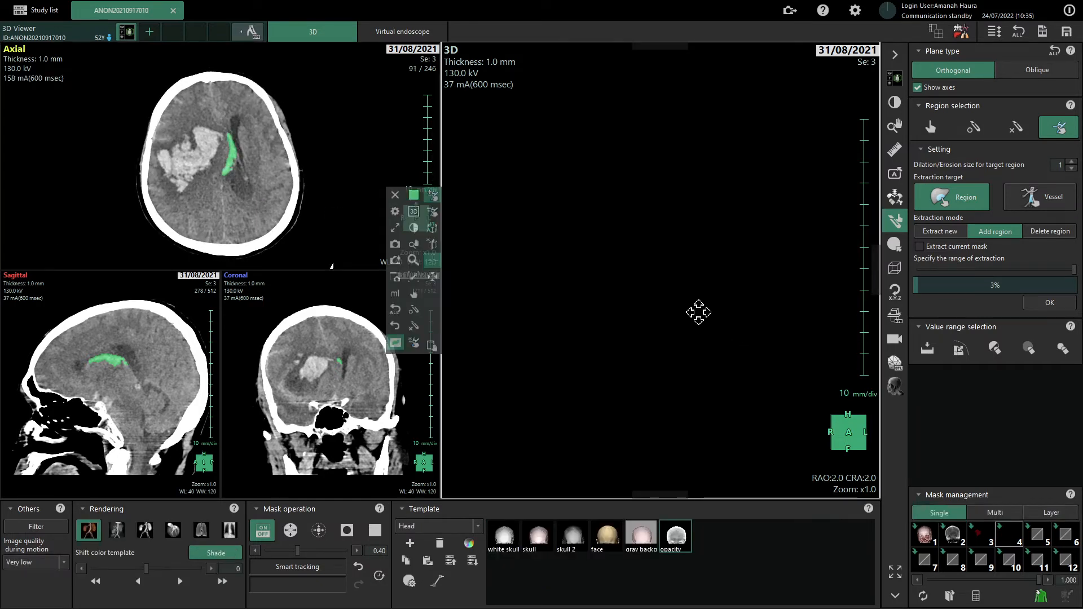
middle_click_drag(697, 312, 698, 231)
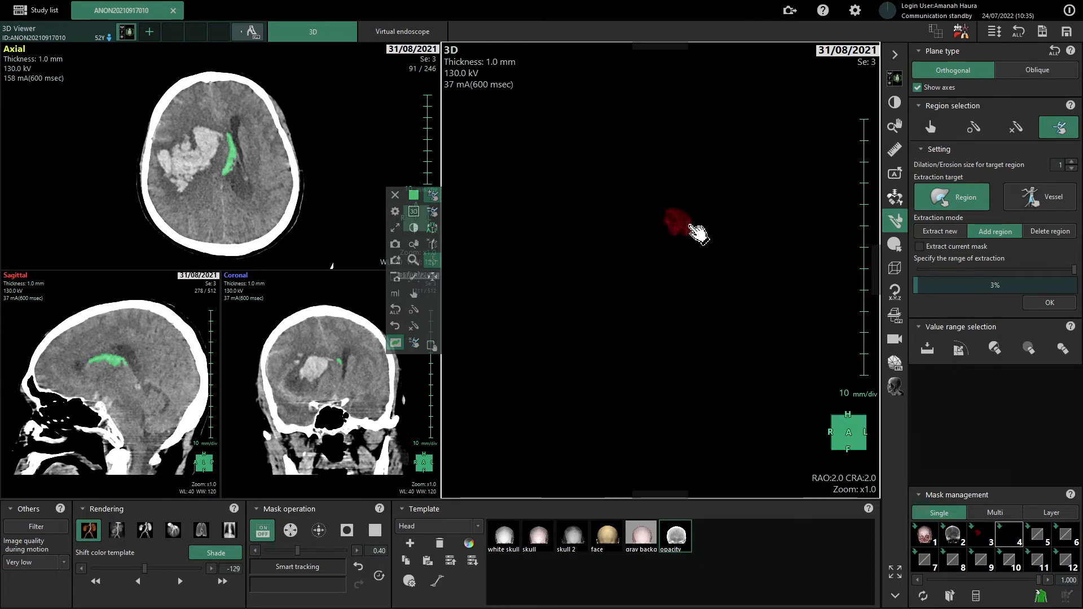
left_click_drag(703, 269, 635, 331)
left_click(395, 293)
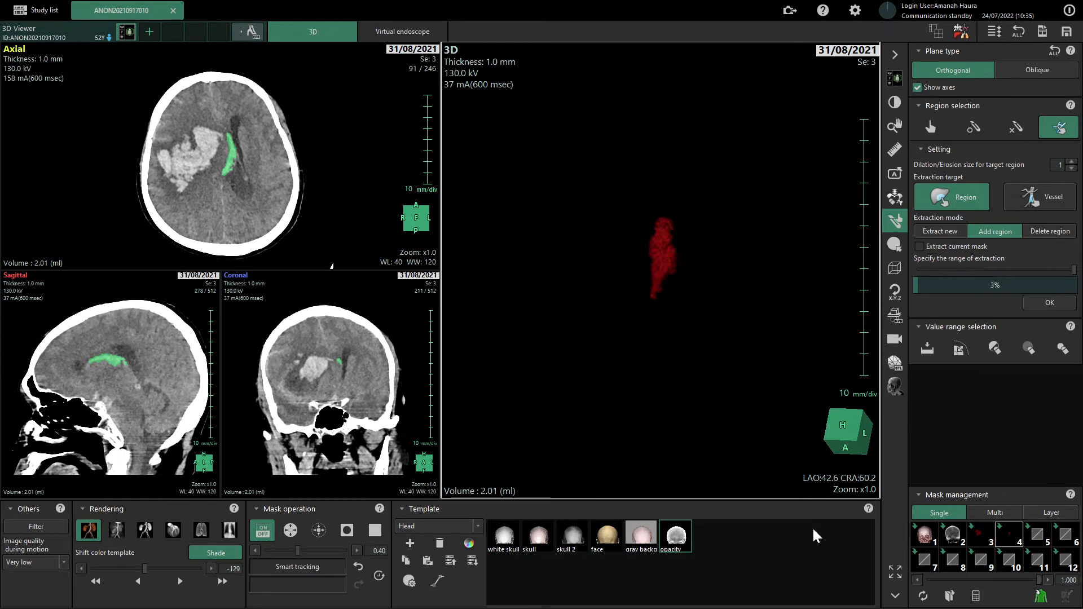
Step: Combine the opacity mask 2 and hemorrhage masks 3 and 4 in a multimask 3D view, leaving skull mask 1 hidden
left_click(995, 512)
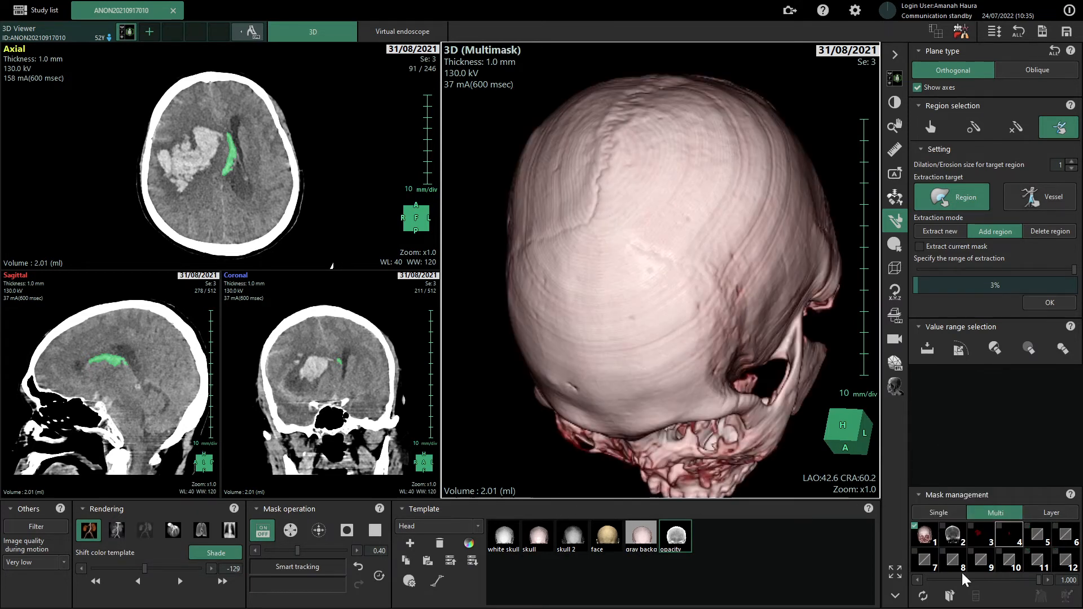
left_click(943, 531)
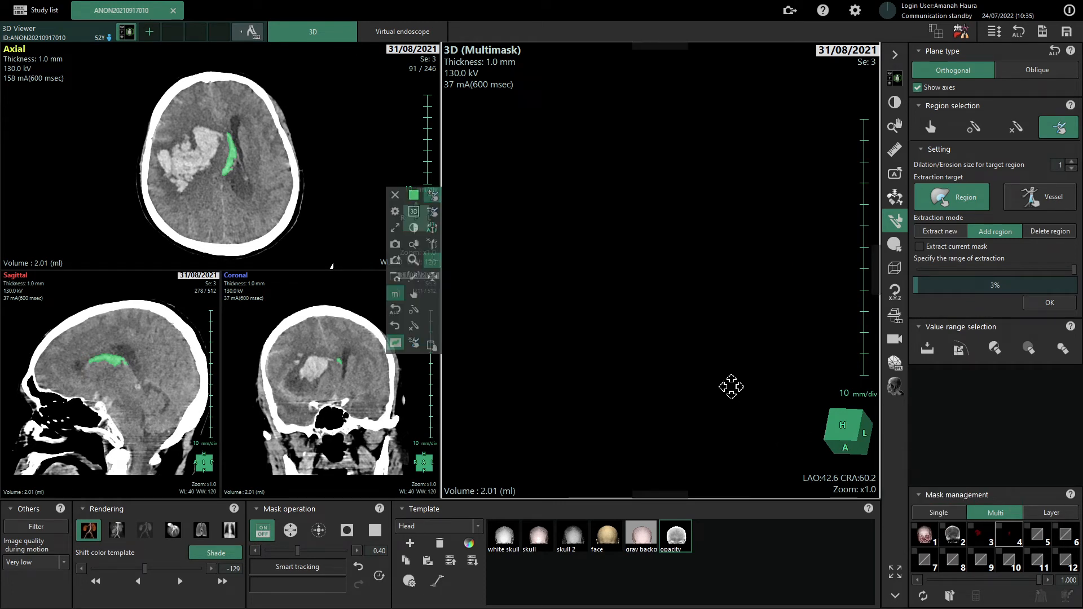
left_click(944, 530)
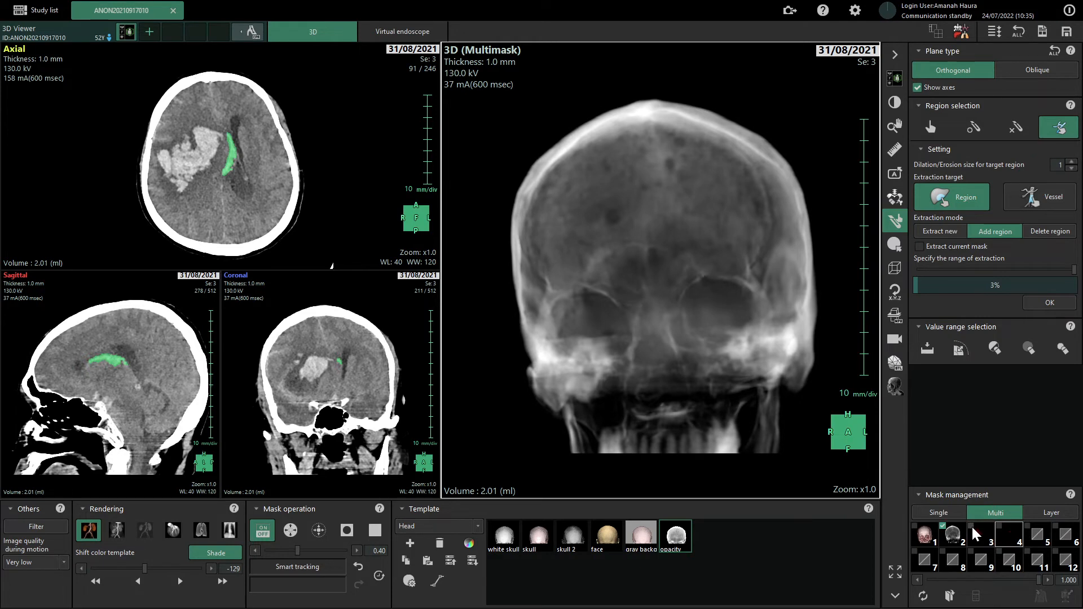
left_click(969, 528)
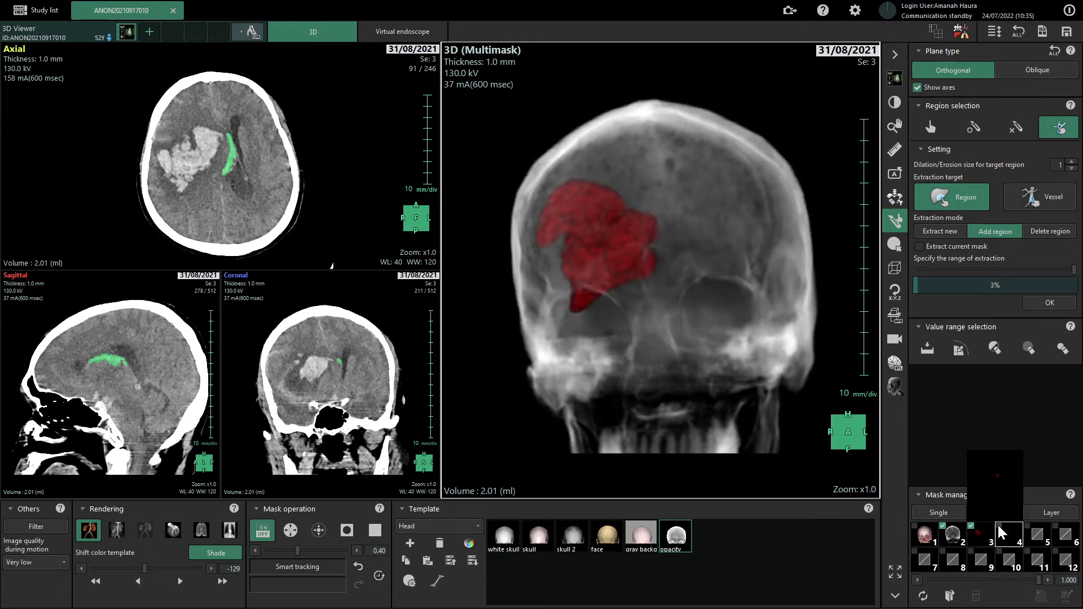
left_click(999, 526)
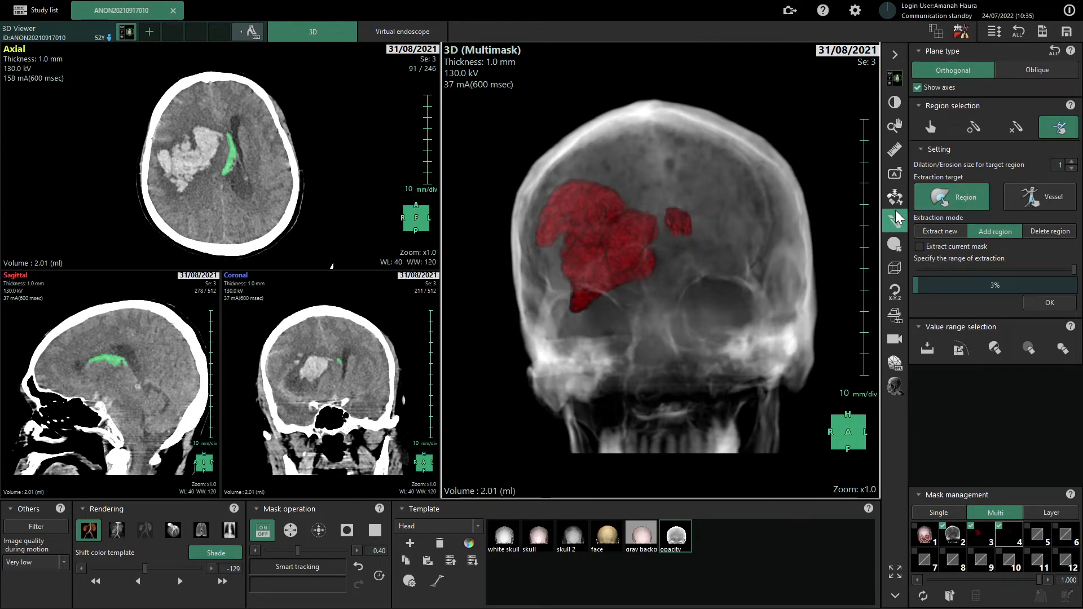
left_click(895, 198)
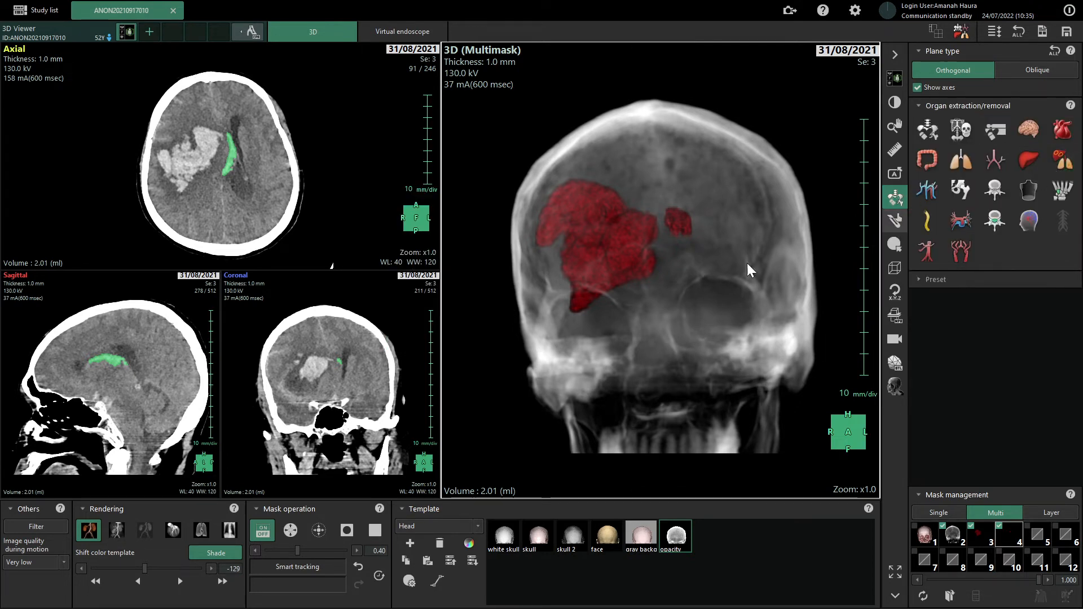
mouse_move(708, 273)
left_mouse_down()
mouse_move(704, 286)
mouse_move(563, 283)
mouse_move(728, 293)
mouse_move(699, 264)
left_mouse_up()
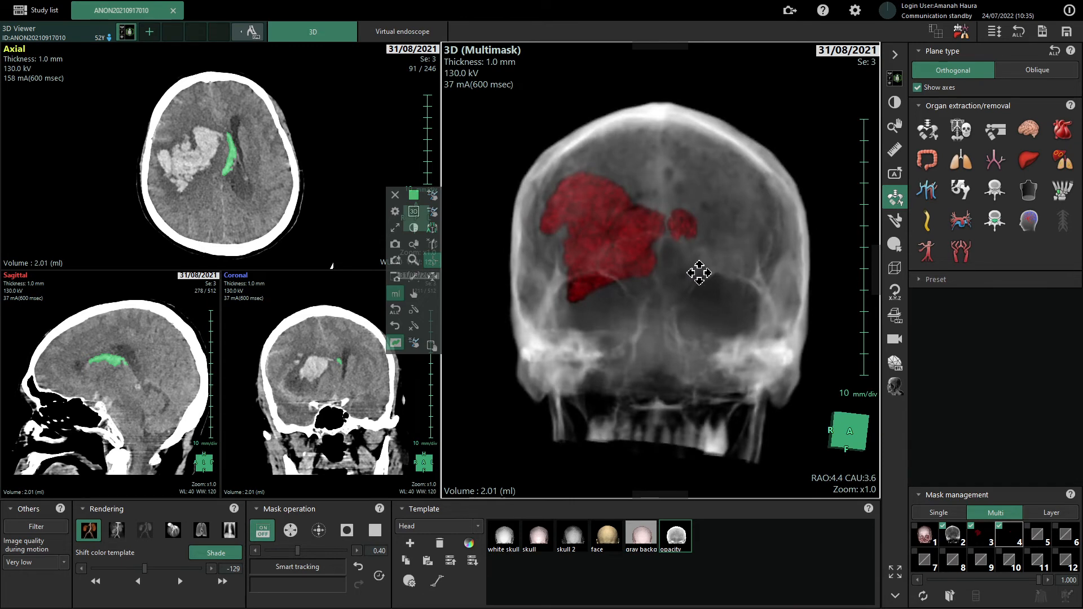
Step: Preview a simple-rotation 3D movie of the combined masks turning leftward through 360 degrees in 36 frames
left_click(894, 339)
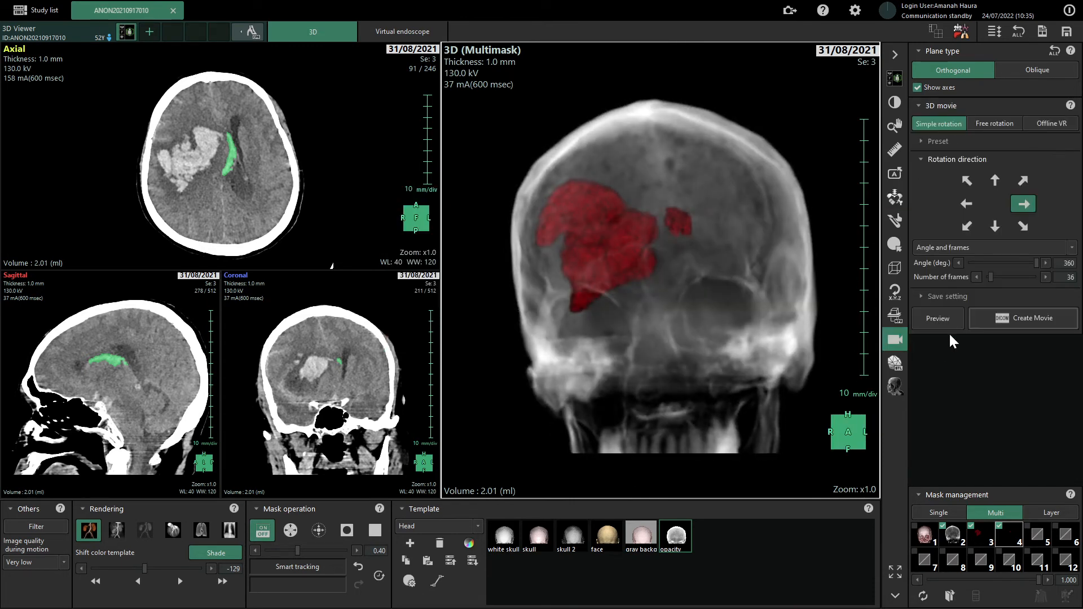
left_click(966, 204)
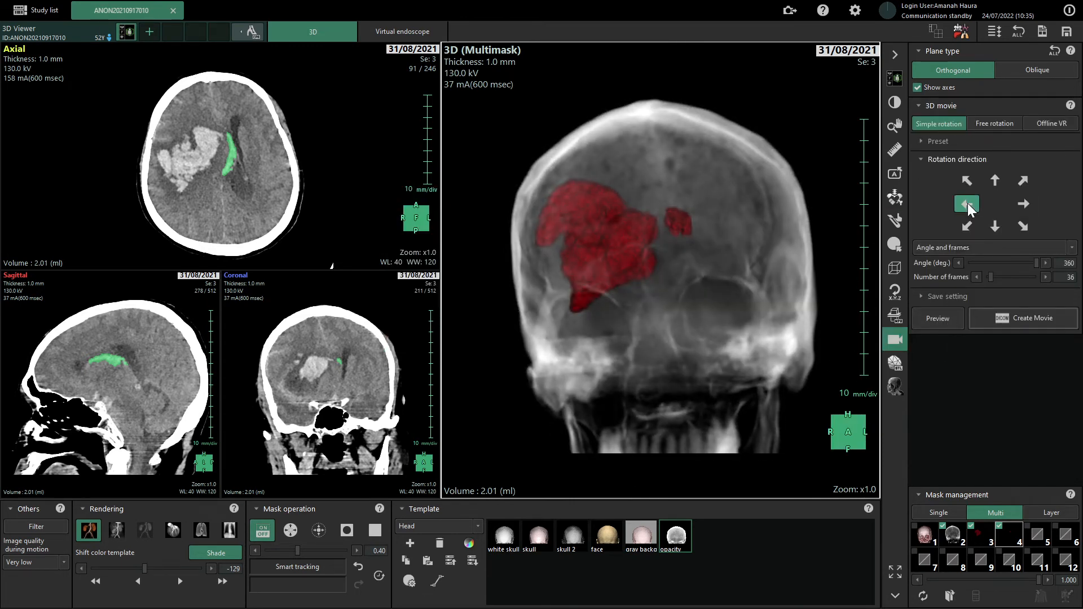
left_click(948, 319)
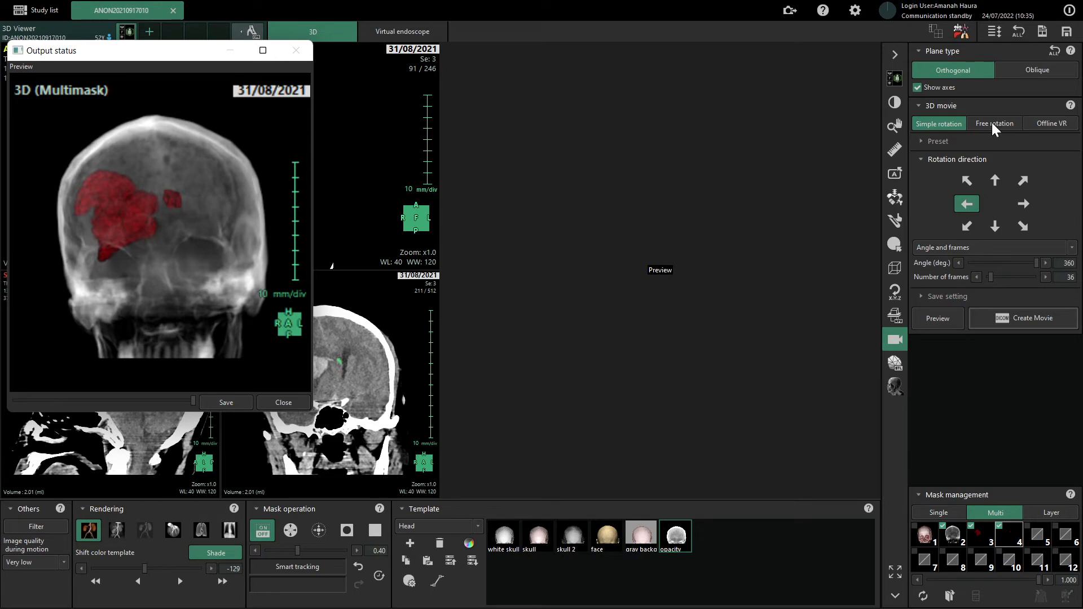
left_click(283, 402)
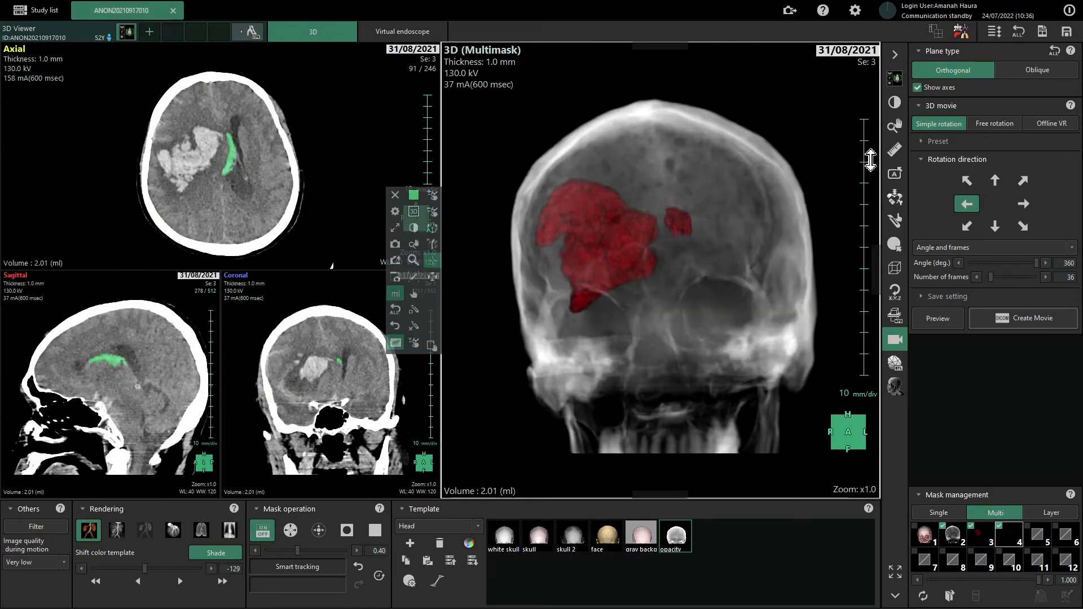
Step: Start a free-rotation 3D movie and add the front view of the combined masks as its first key frame
left_click(1002, 125)
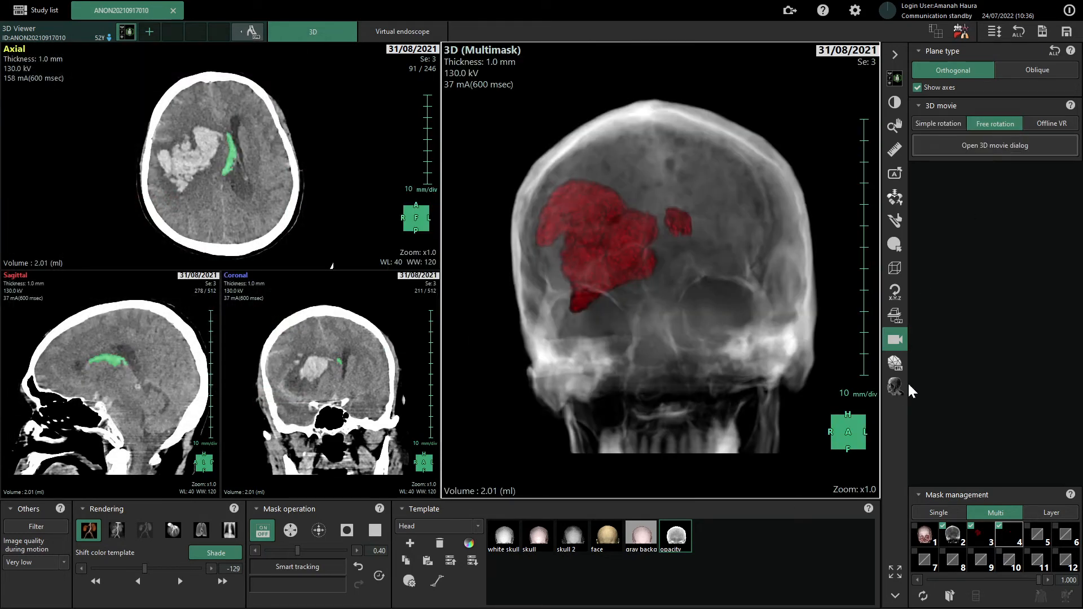
left_click(993, 147)
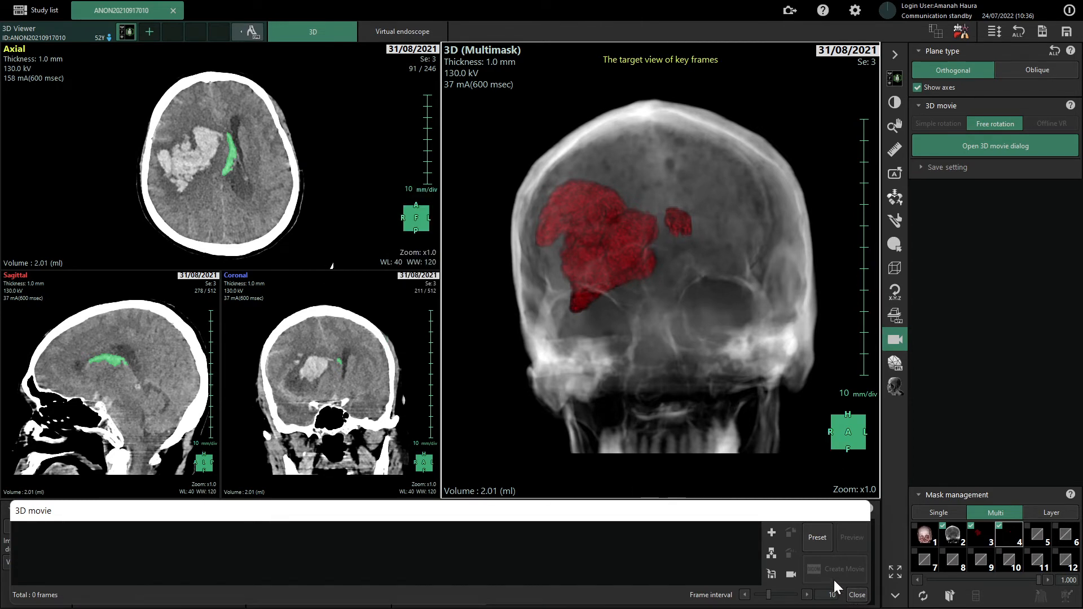
mouse_move(948, 535)
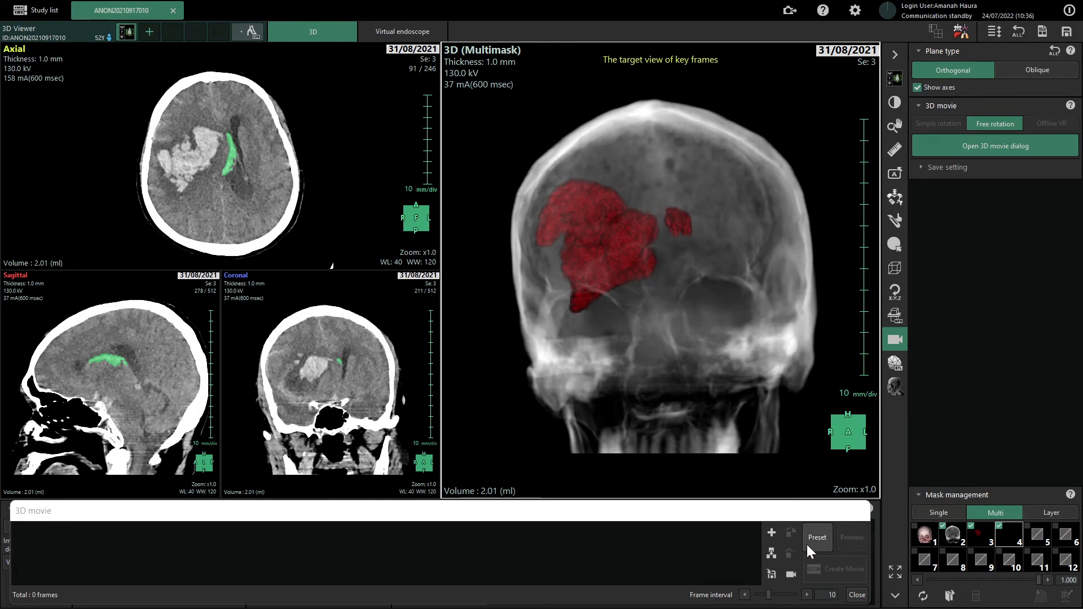
left_click(771, 531)
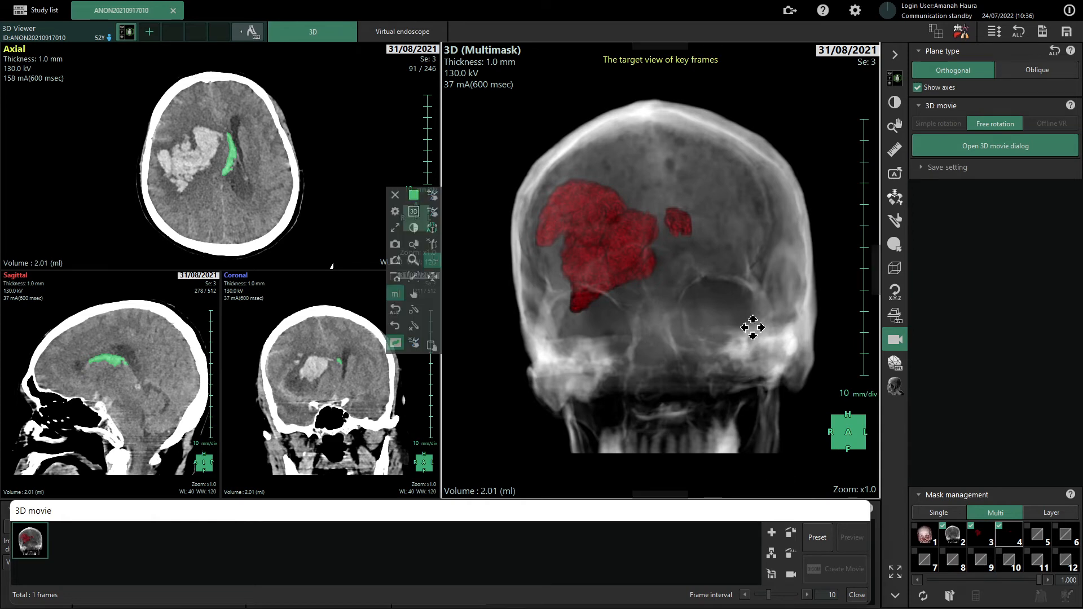
Step: Add key frames of the left side, back, right side and front of the head at intervals of 10 frames
left_click_drag(749, 321, 648, 331)
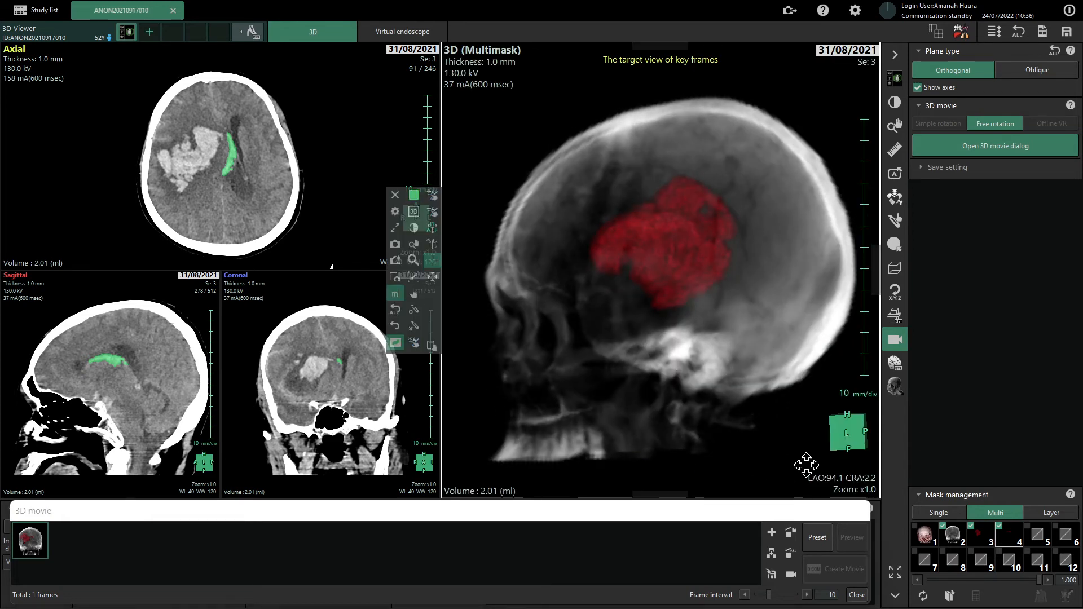
left_click(771, 533)
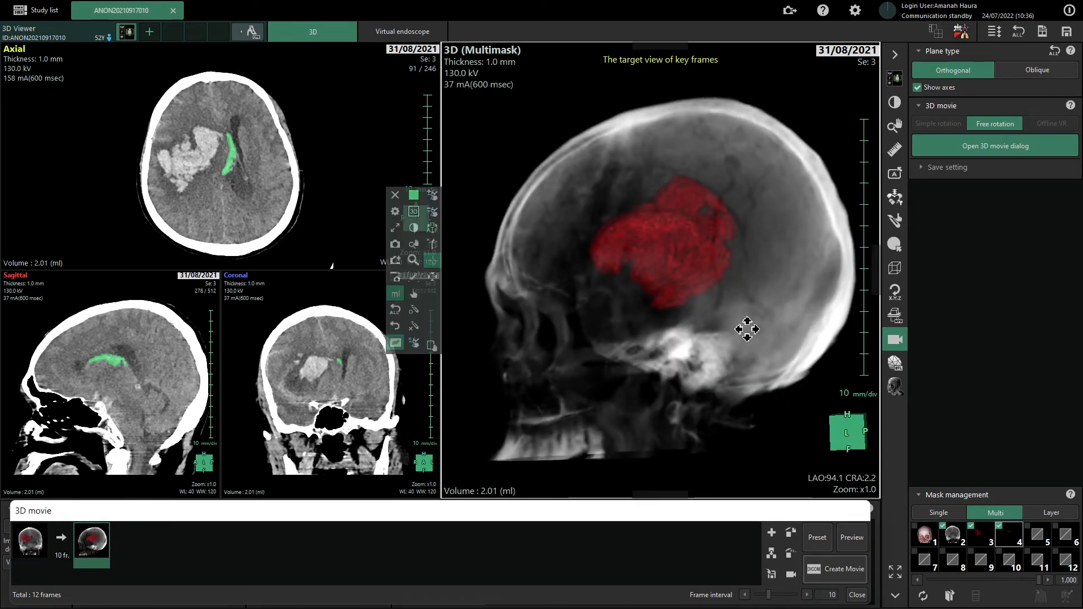
left_click_drag(770, 321, 657, 381)
left_click(771, 533)
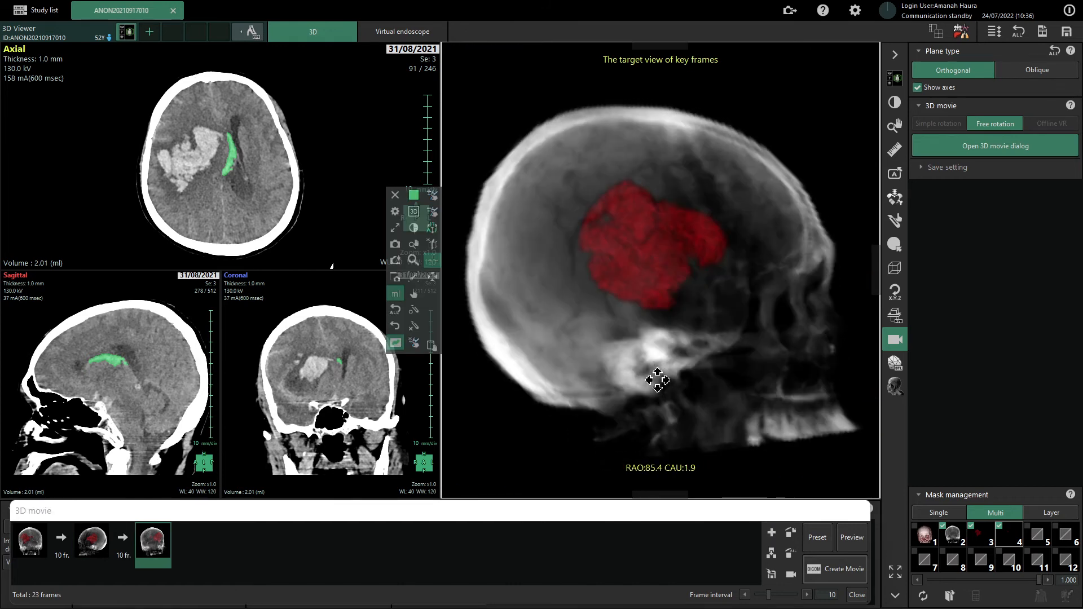
left_click(771, 533)
left_click_drag(788, 411, 693, 425)
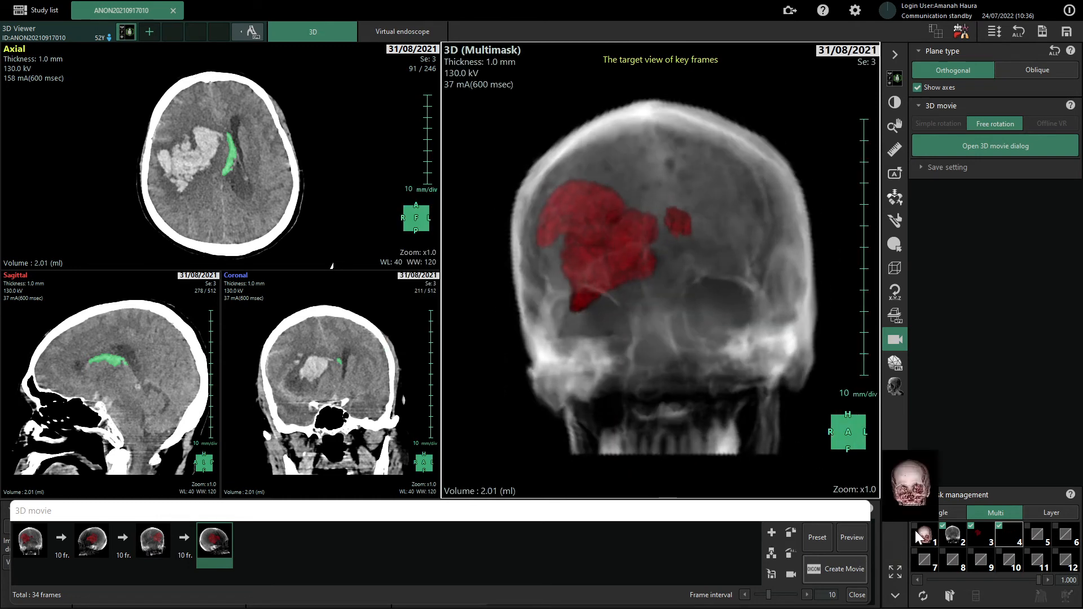
left_click(771, 532)
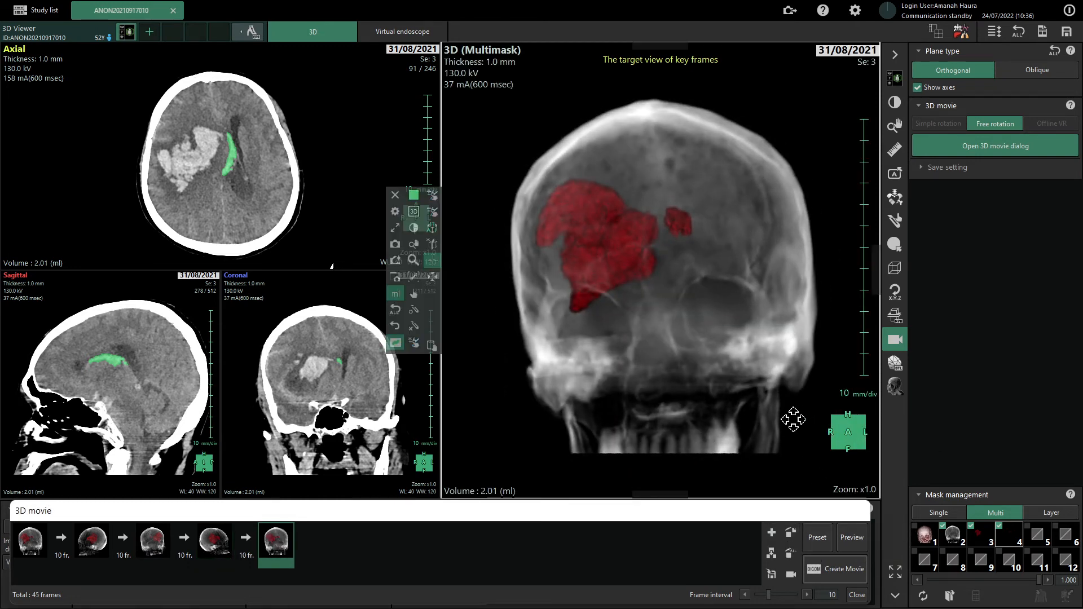
Step: Show skull mask 1 instead of opacity mask 2 and clip away the skull's top by starting the head-foot range at 65
left_click(942, 526)
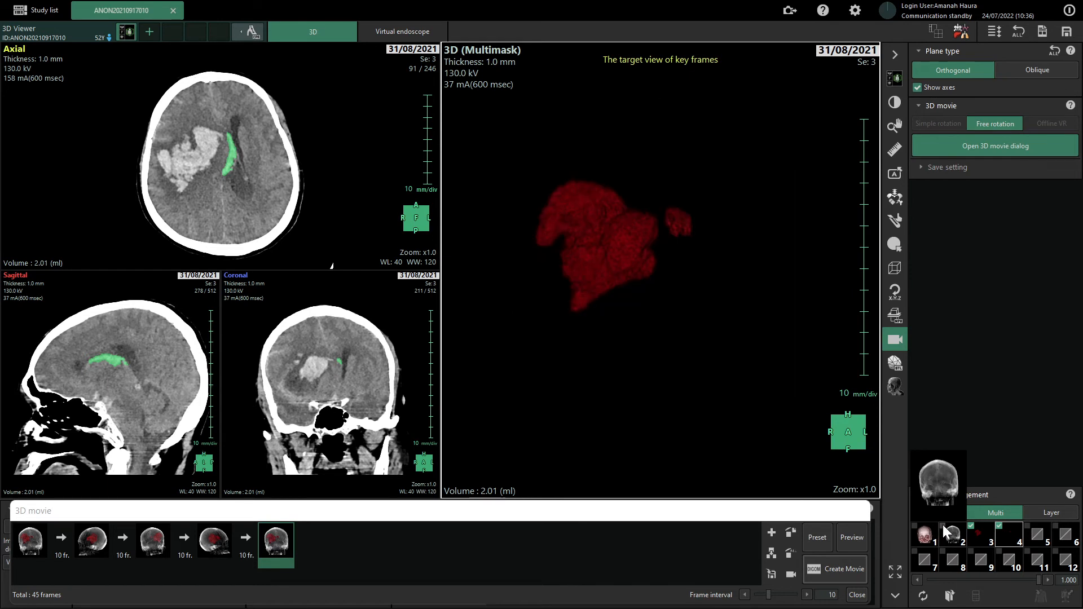
left_click(914, 526)
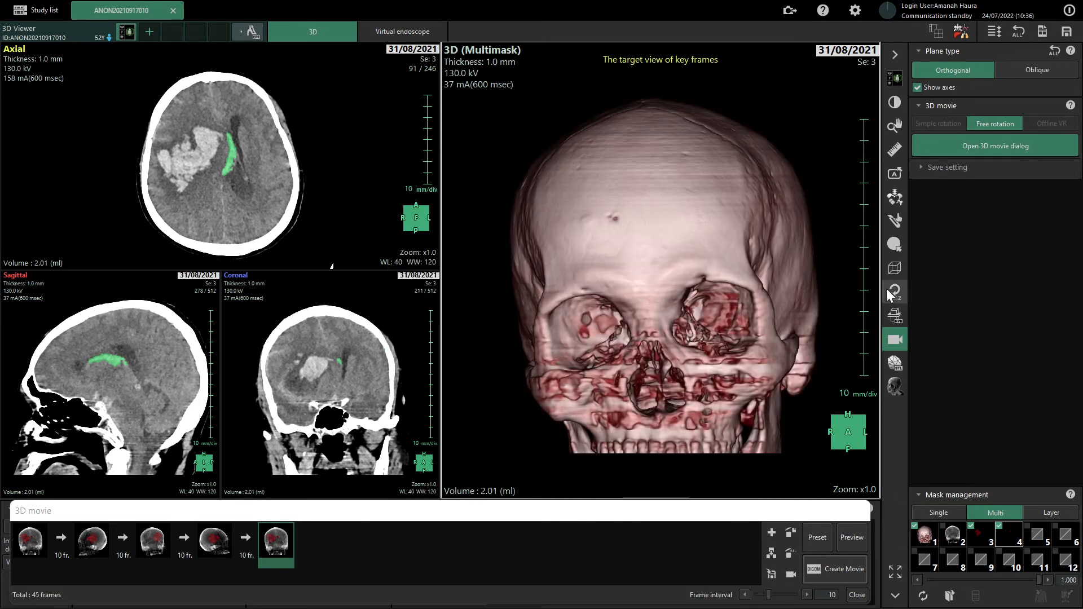
left_click(894, 271)
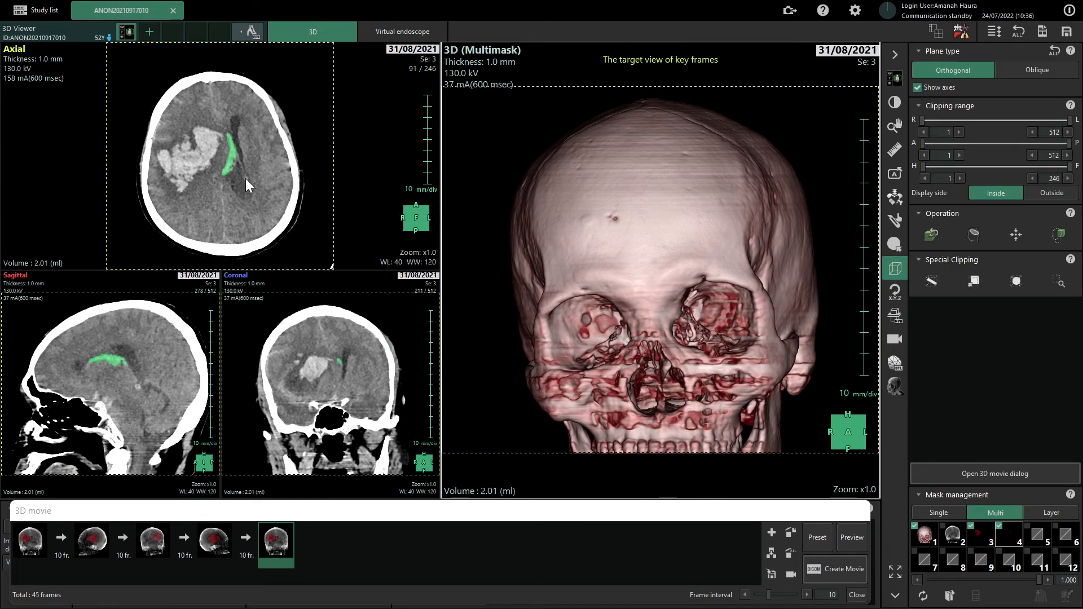
left_click_drag(339, 293, 344, 340)
scroll(353, 330, "down", 10)
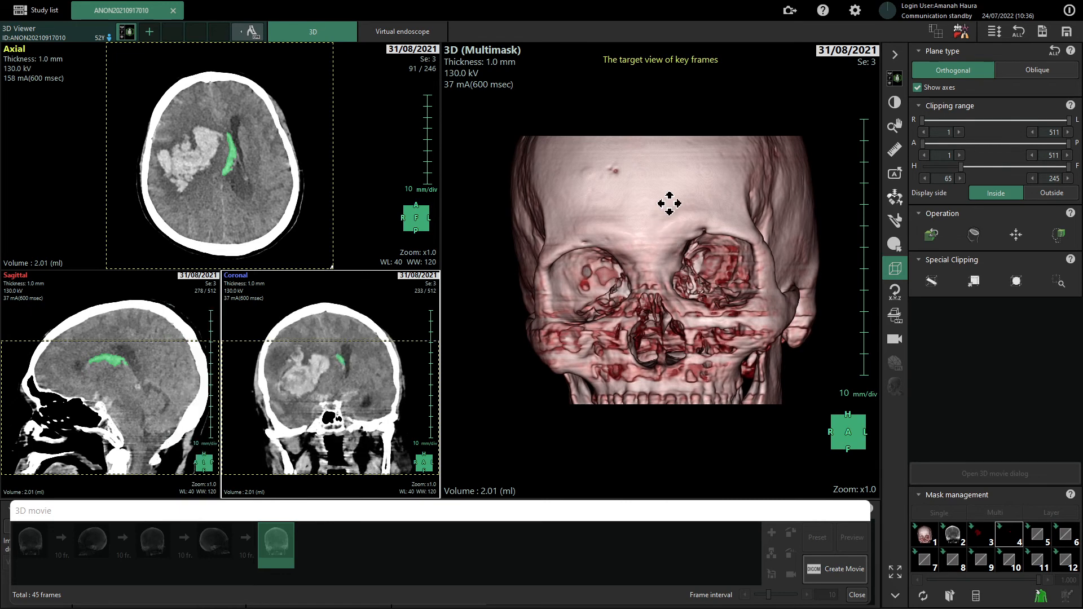
Step: Add a key frame looking into the opened skull from above and a final one of the unclipped skull from the front
left_click_drag(669, 203, 676, 303)
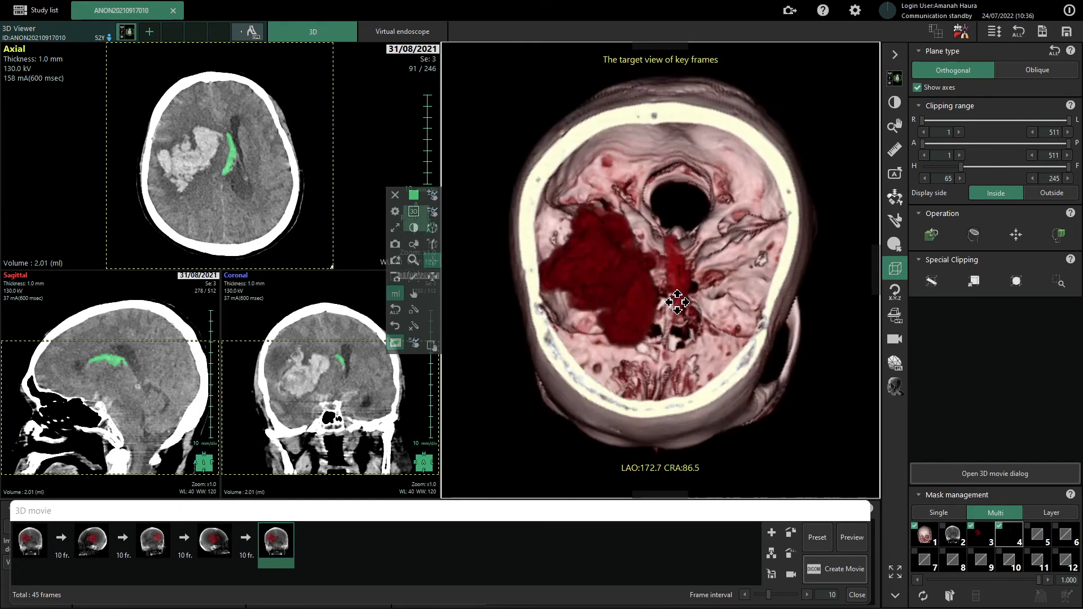
left_click(771, 532)
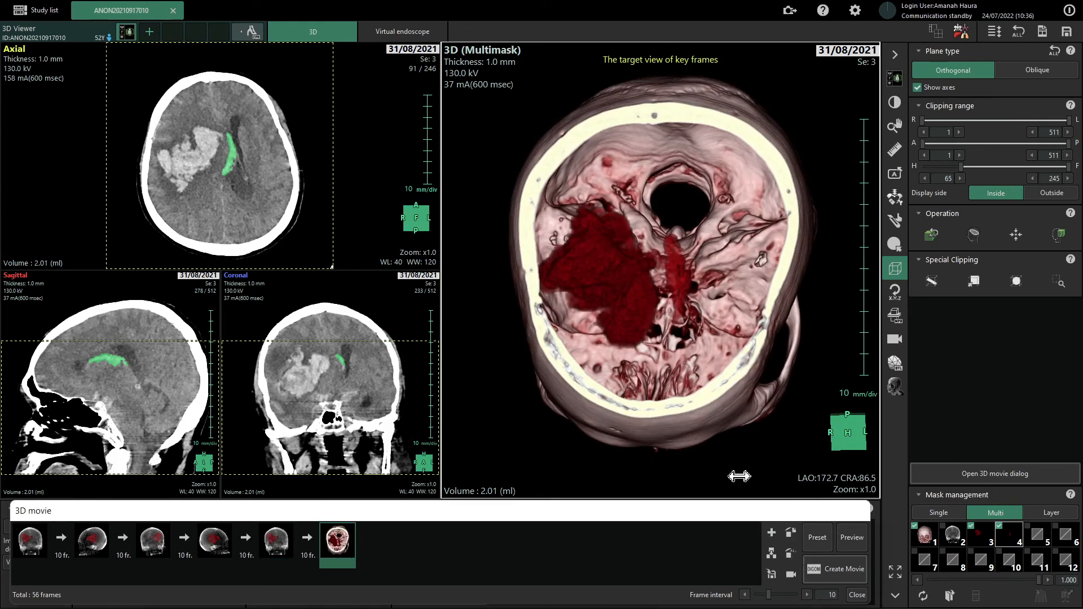
left_click_drag(332, 346, 340, 290)
left_click_drag(644, 400, 650, 295)
left_click(771, 533)
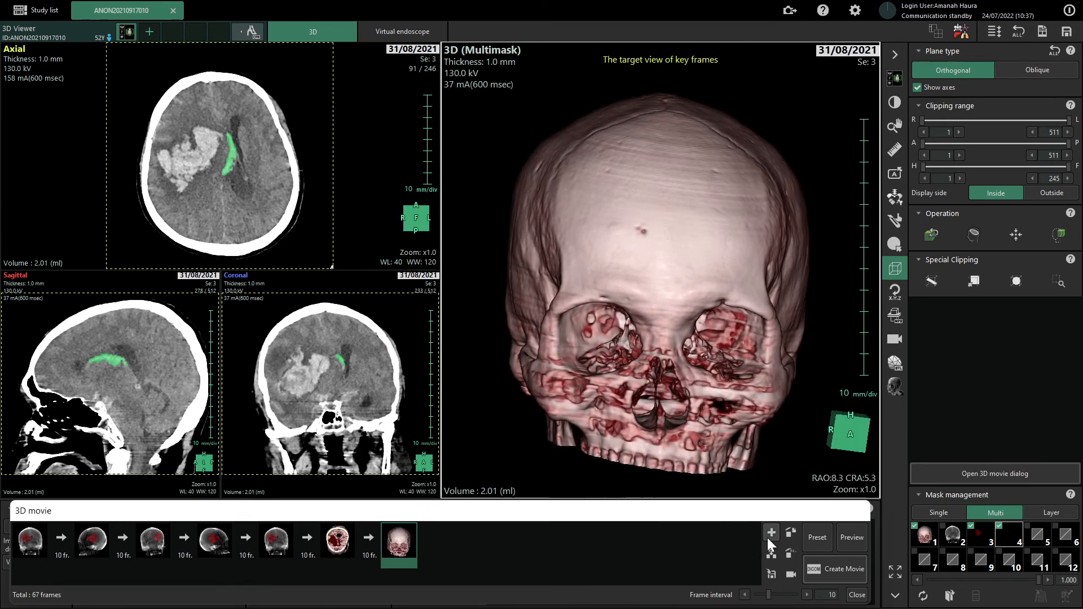
Step: Preview the free-rotation movie and save it as series 100, with the author's byline as the series description
left_click(851, 536)
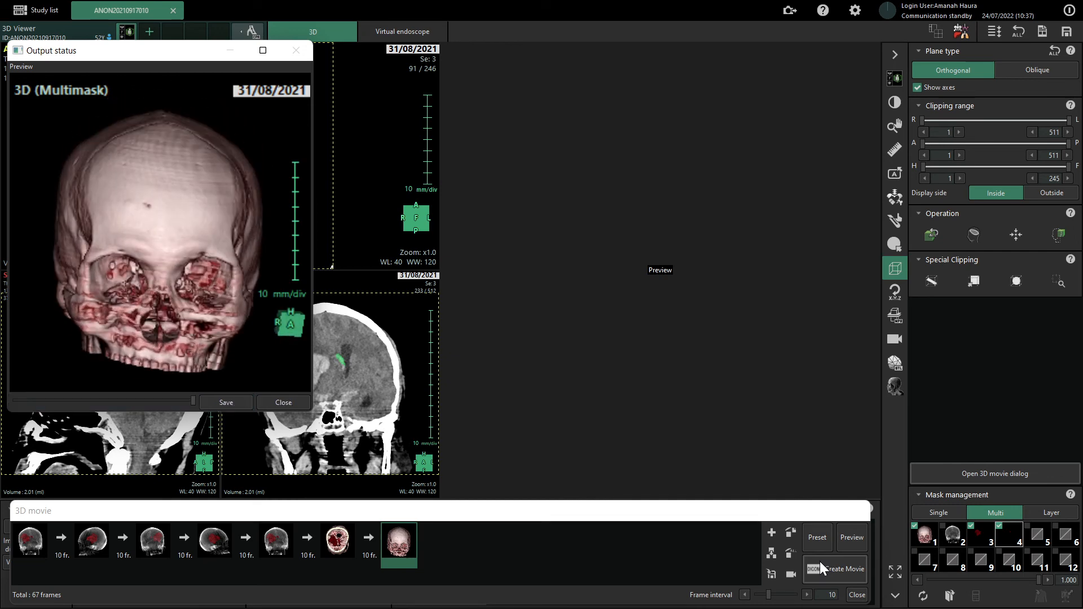
left_click(228, 402)
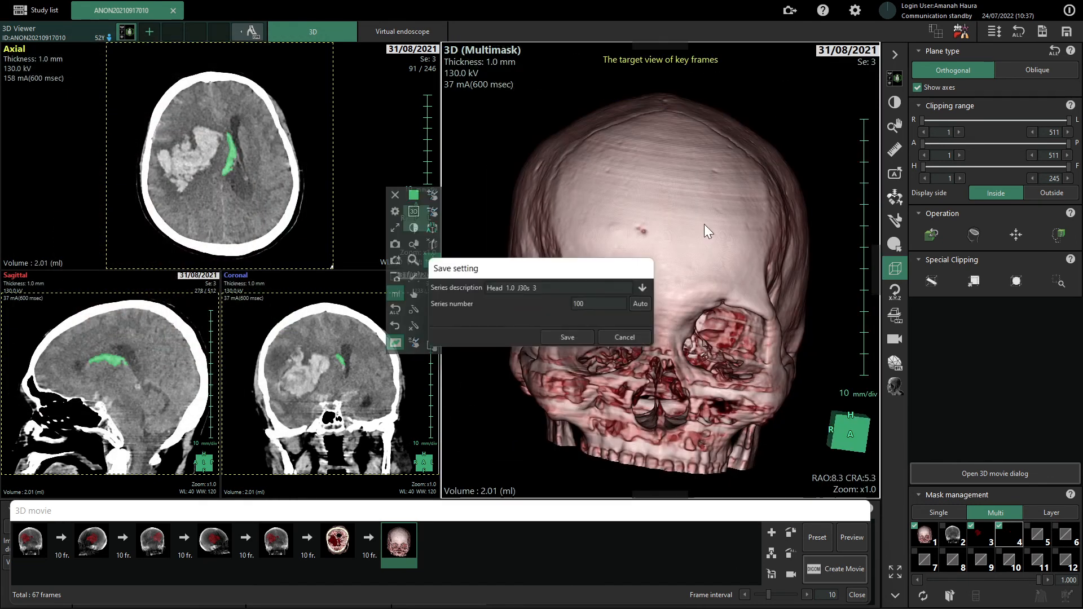
left_click_drag(547, 288, 475, 283)
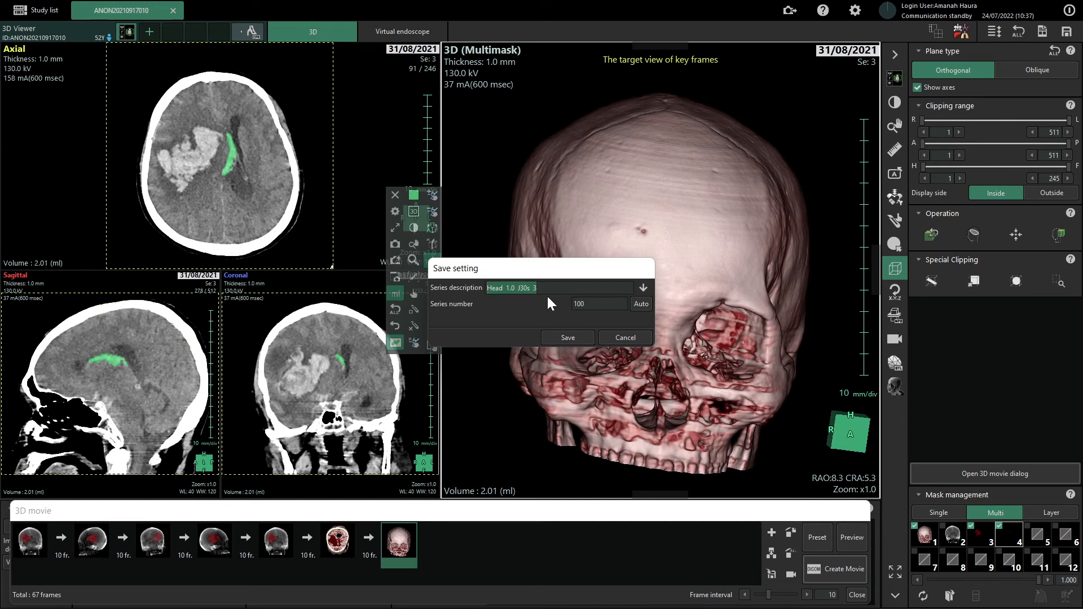
type("By Rudi")
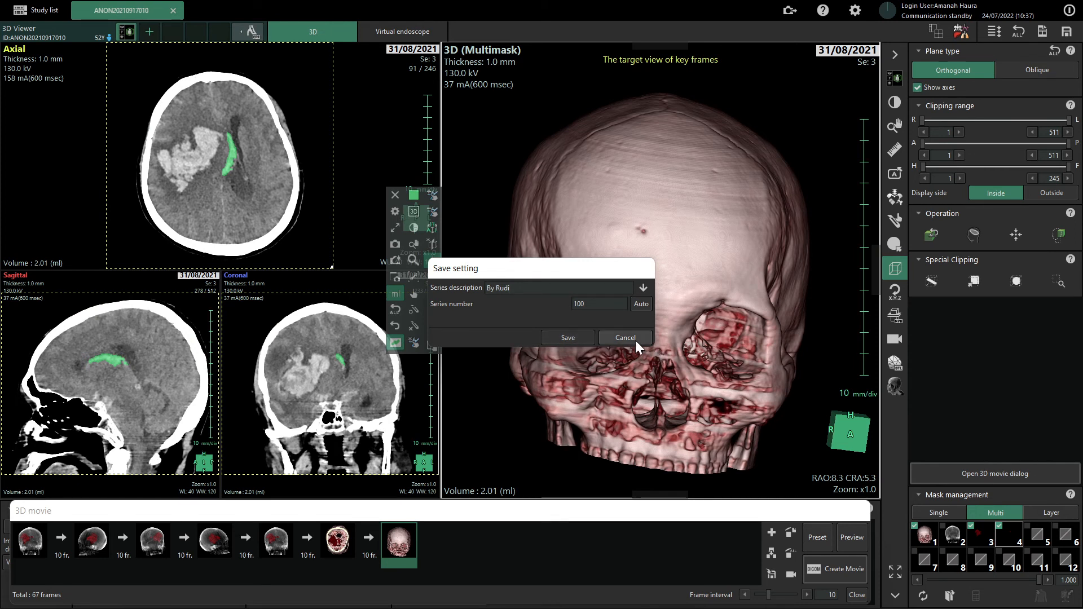
left_click(570, 337)
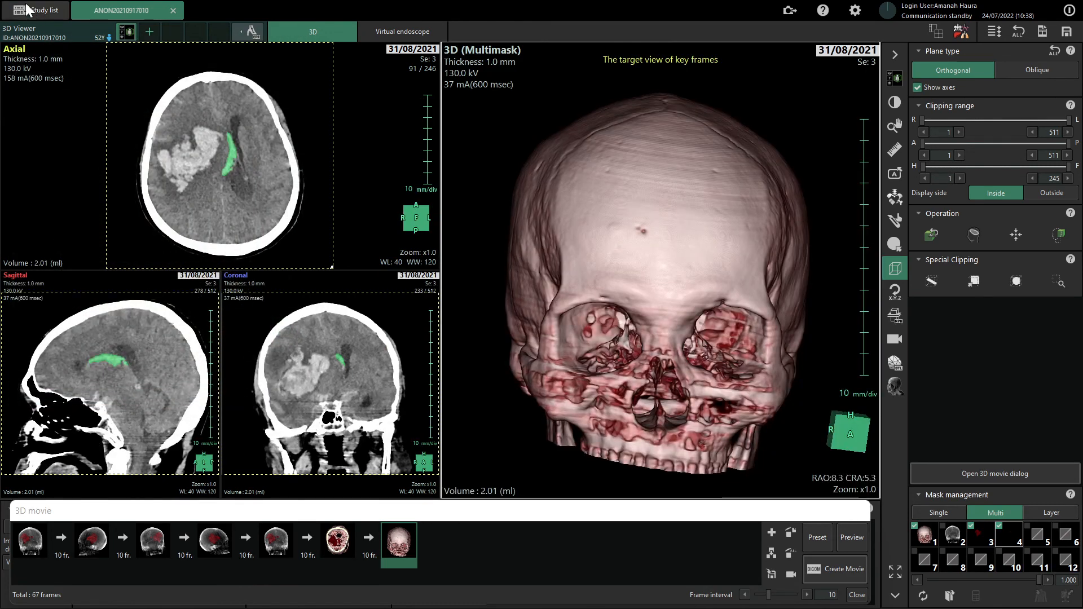
Step: Check the saved movie series 100 in the study list against original series 3, and inspect its DICOM send destinations
left_click(26, 7)
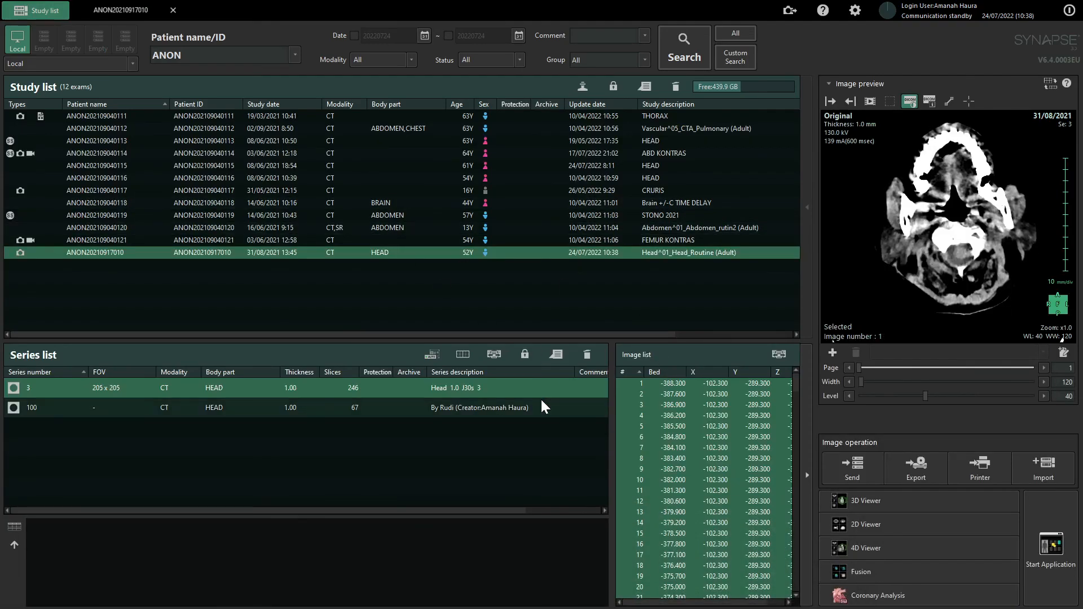
left_click(375, 417)
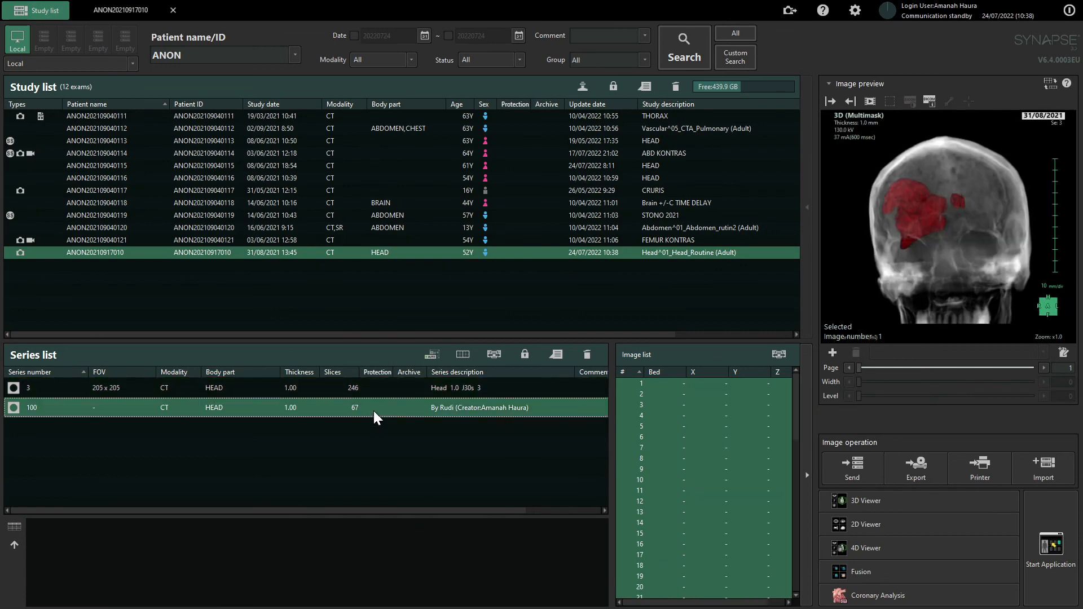
left_click(849, 468)
left_click(825, 152)
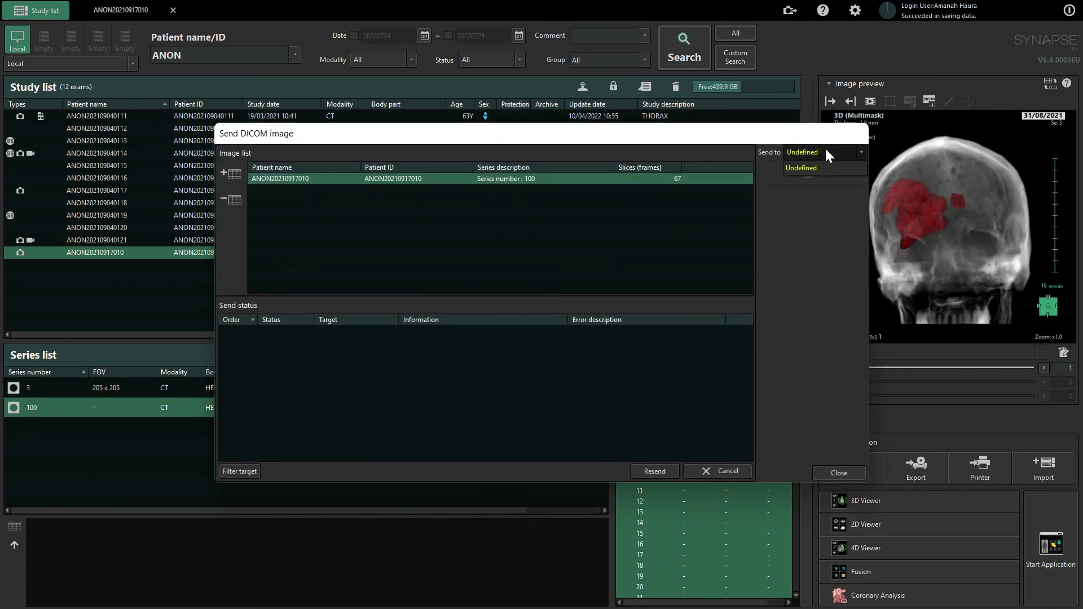
left_click(818, 167)
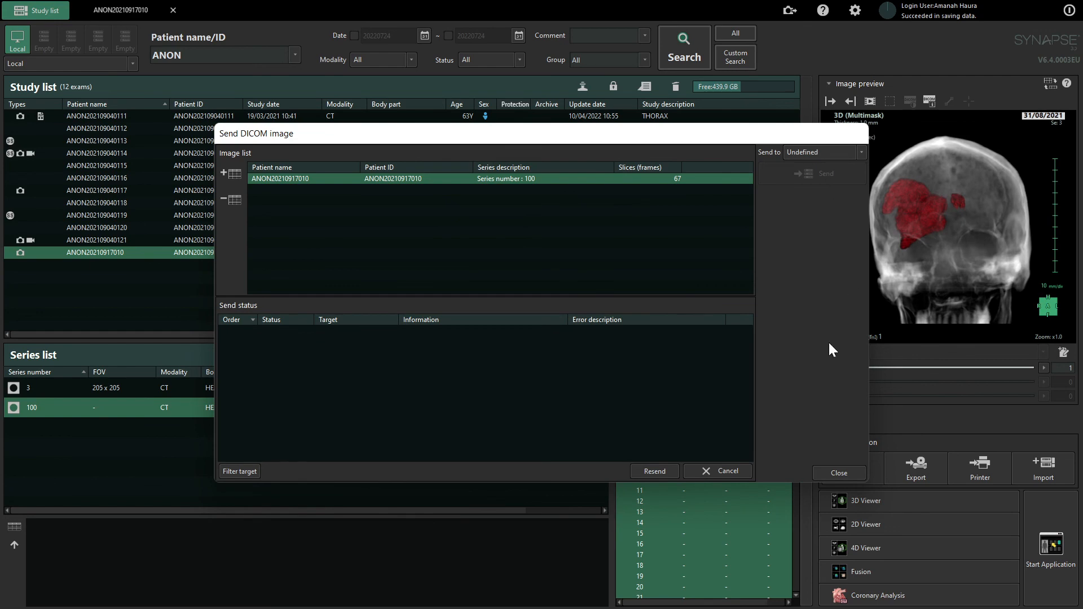
left_click(838, 474)
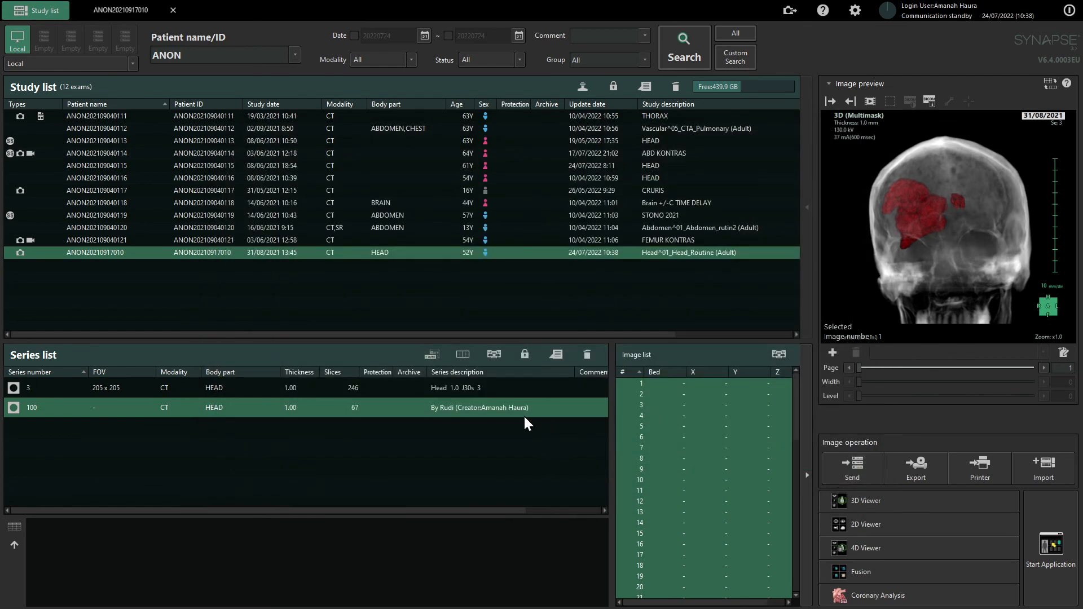
left_click(506, 385)
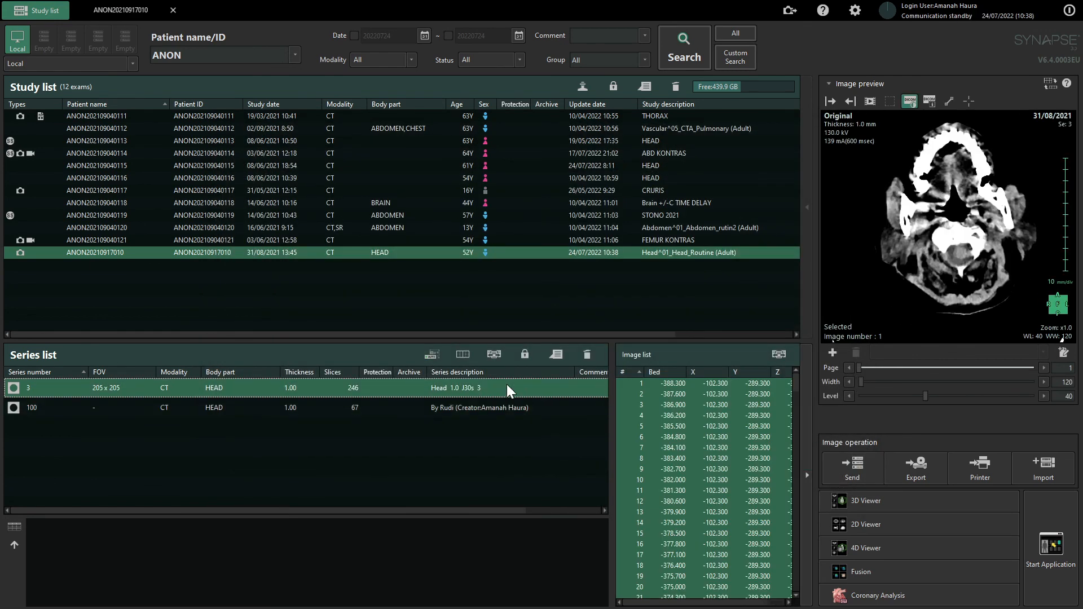
left_click(509, 408)
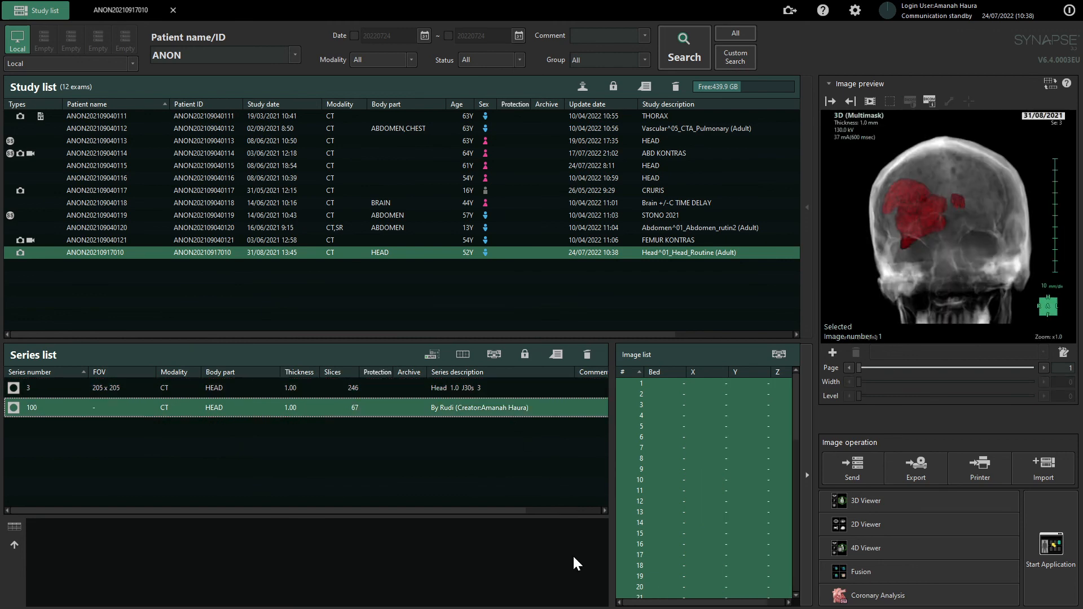